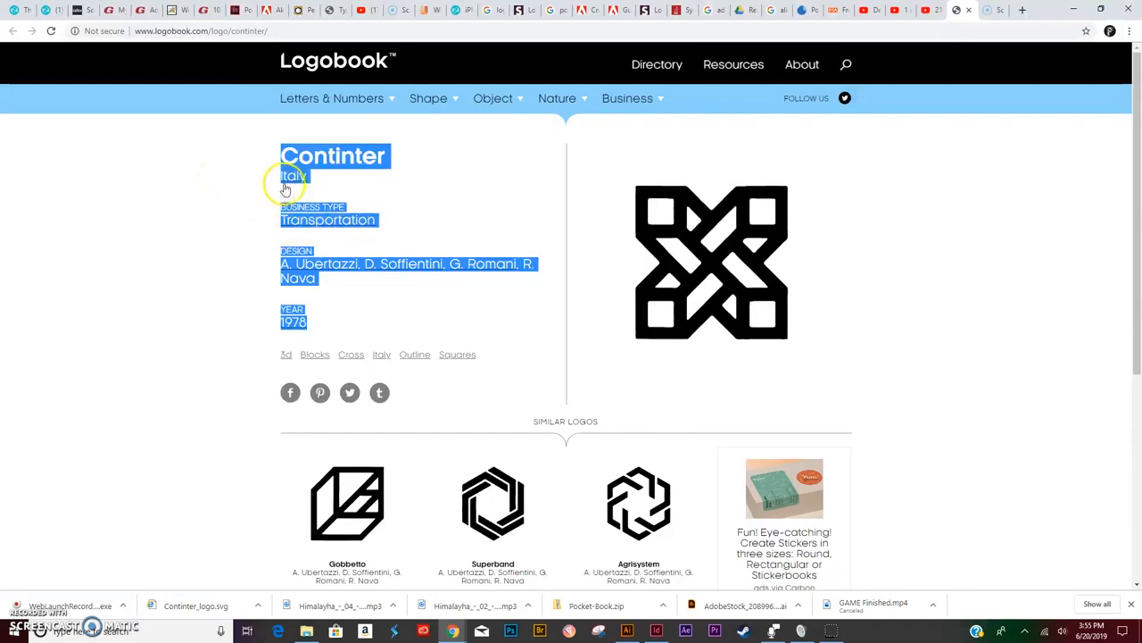
Switch to Illustrator, hide Layer 5 and all its copies, and add a new layer above Layer 7
click(278, 189)
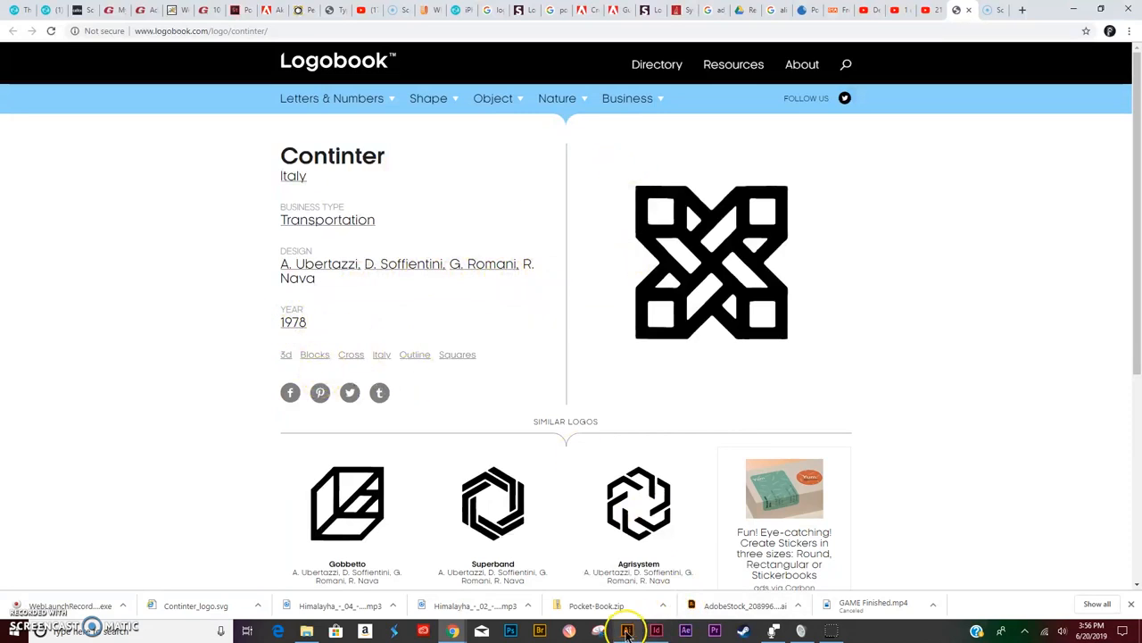
click(627, 631)
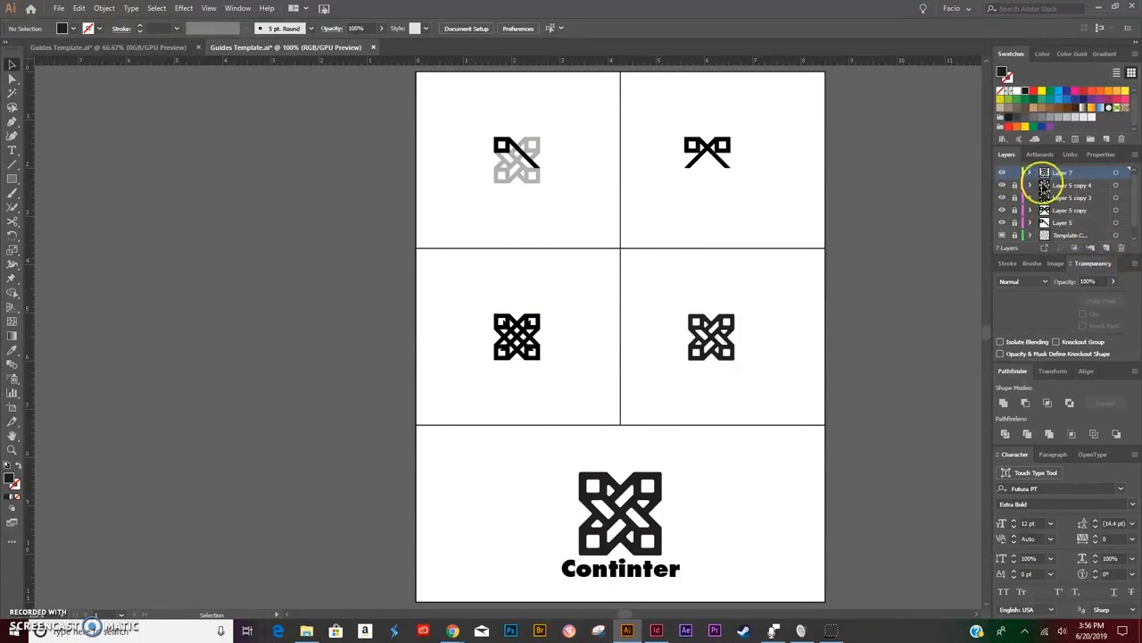
click(1004, 185)
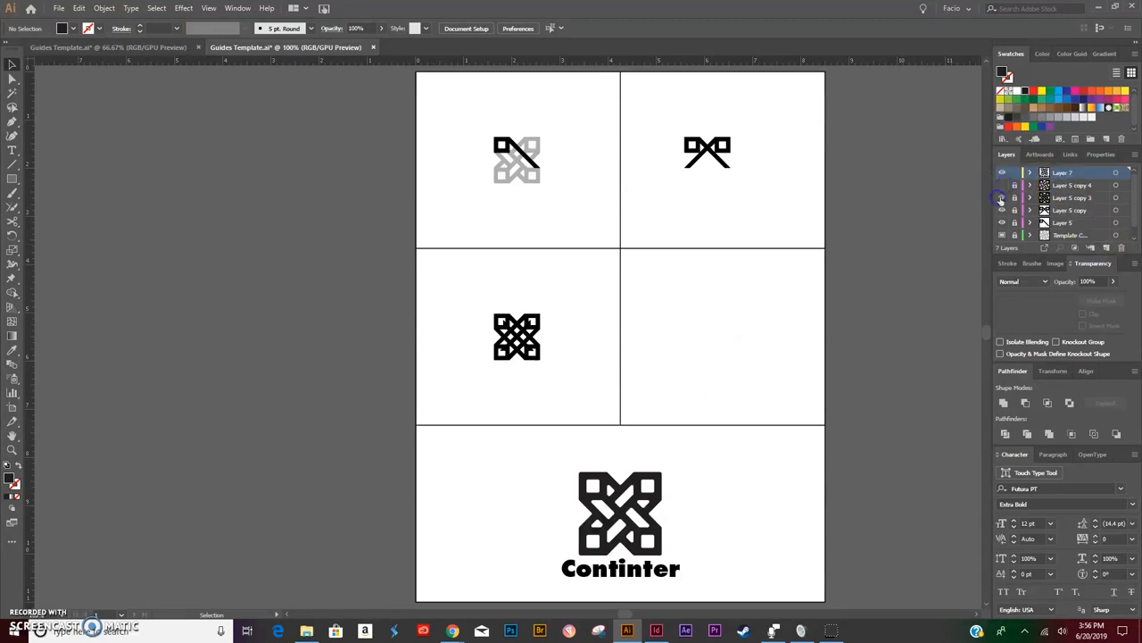
click(1002, 198)
click(1003, 209)
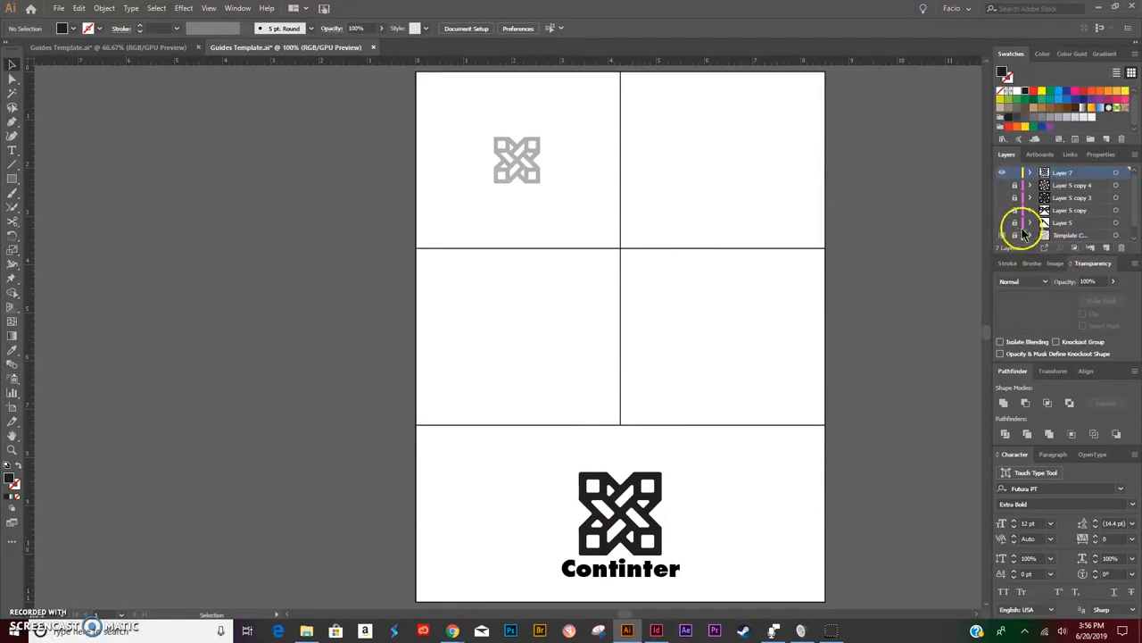
click(1106, 247)
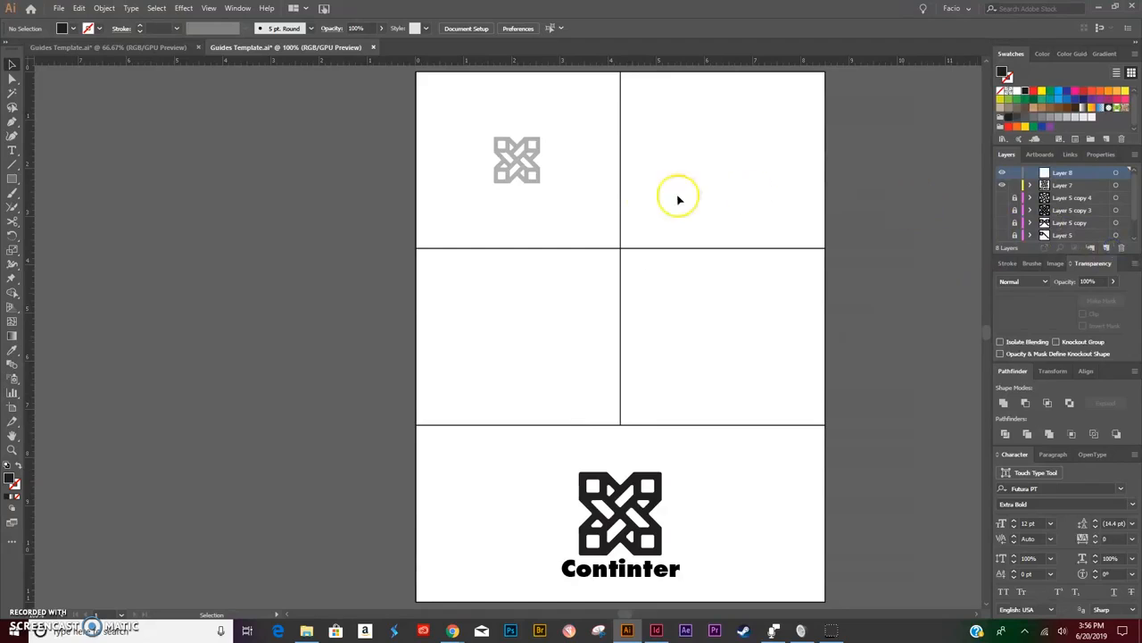
Draw a square about 0.32 in wide over the upper-left block of the grey logo template
key(ctrl+plus)
key(ctrl+plus)
key(ctrl+plus)
scroll(607, 196, up, 5)
scroll(655, 191, up, 4)
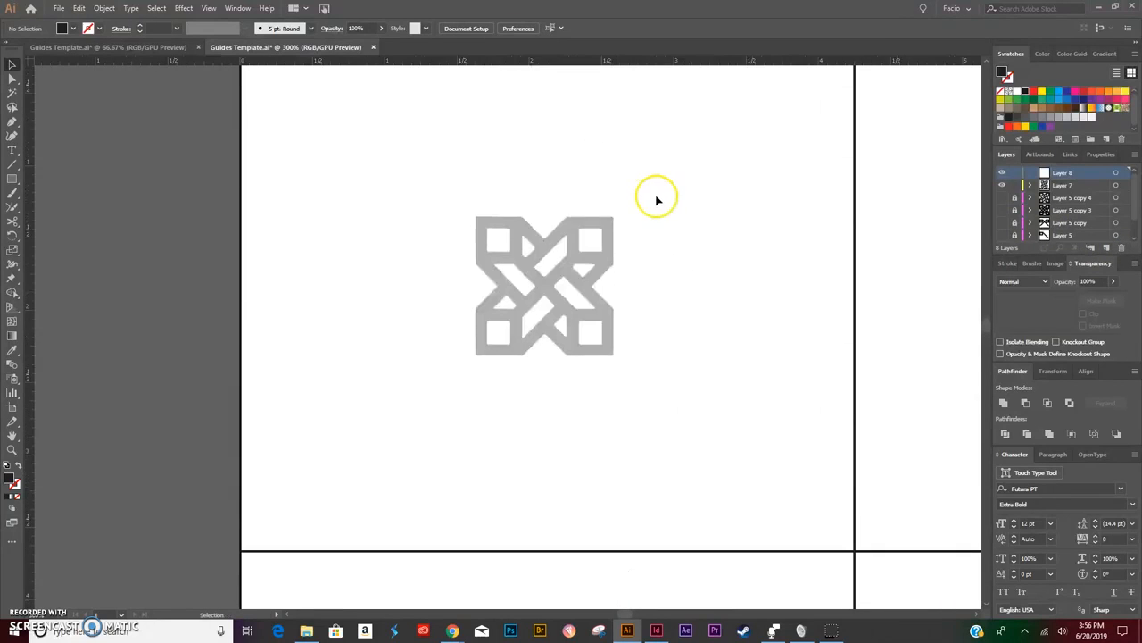
click(13, 179)
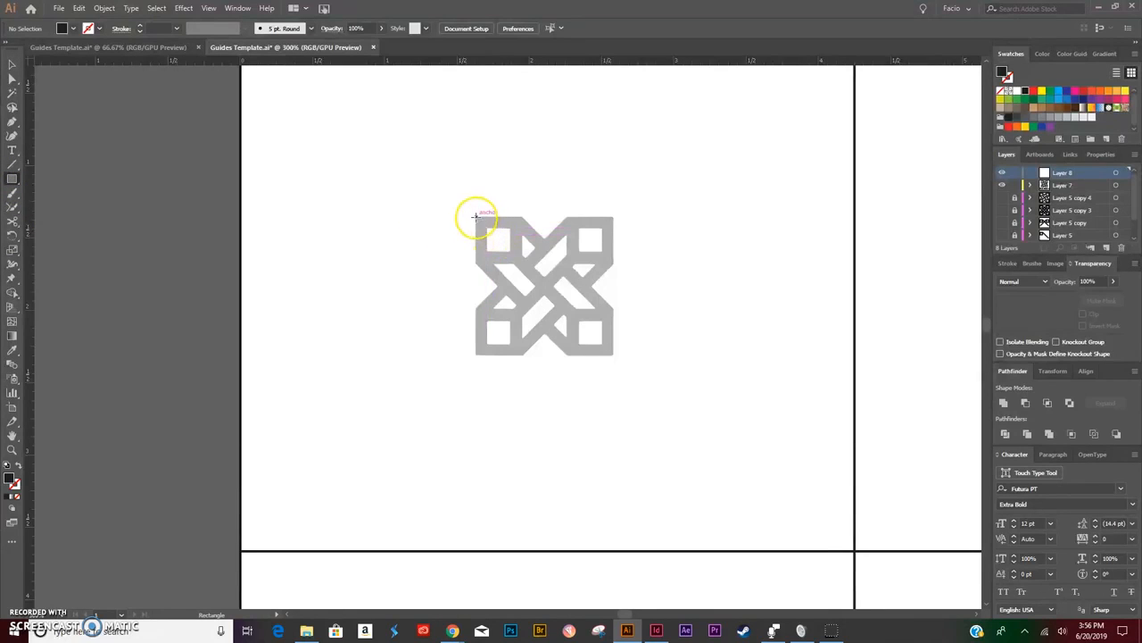
drag(476, 217, 523, 262)
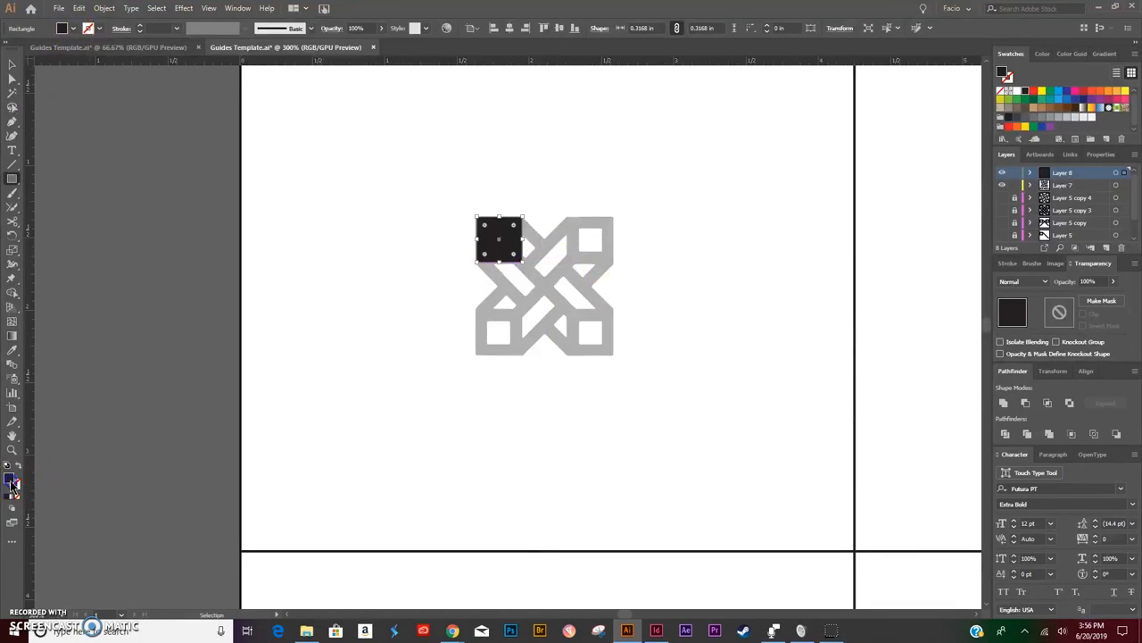
Remove the square's fill and give it a 6 px black stroke aligned to the inside
click(18, 498)
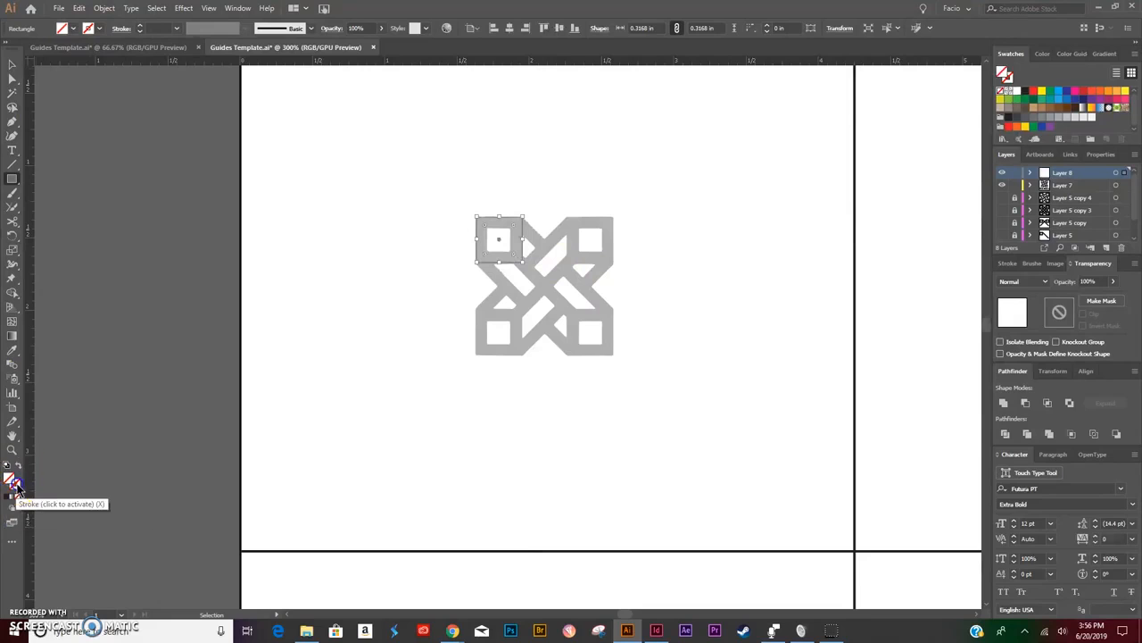
click(139, 26)
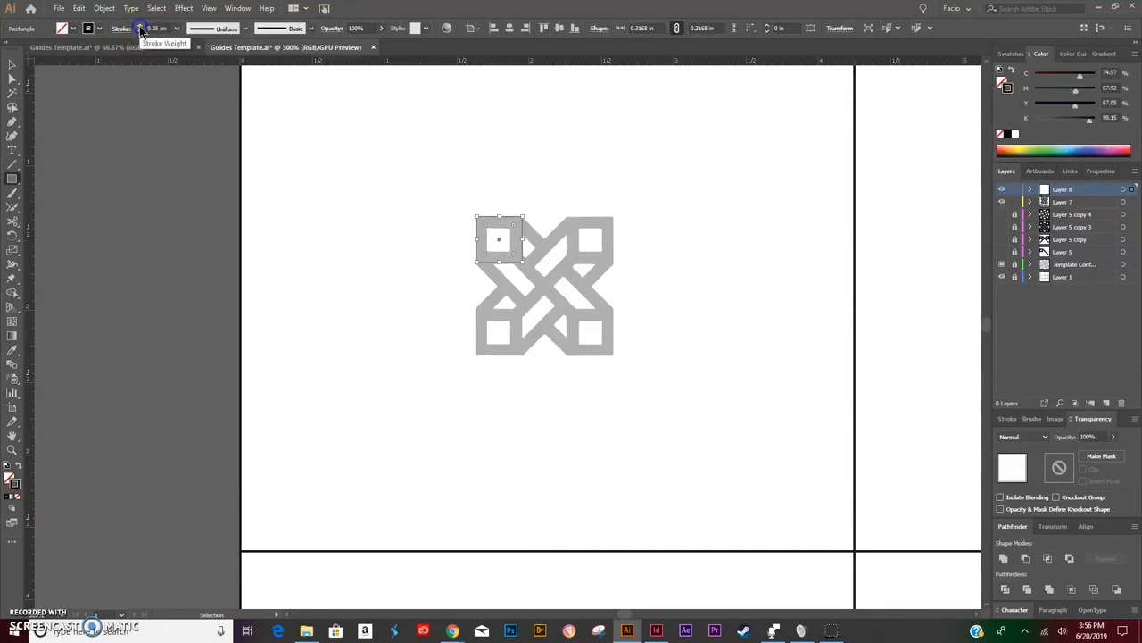
click(140, 26)
click(140, 26)
click(140, 25)
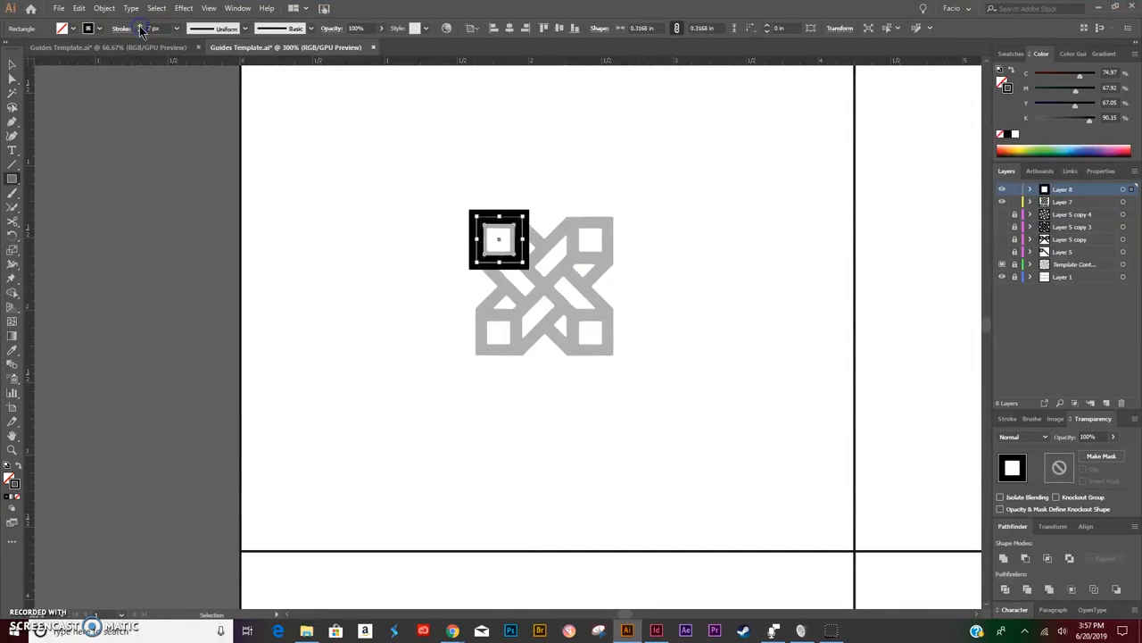
click(139, 33)
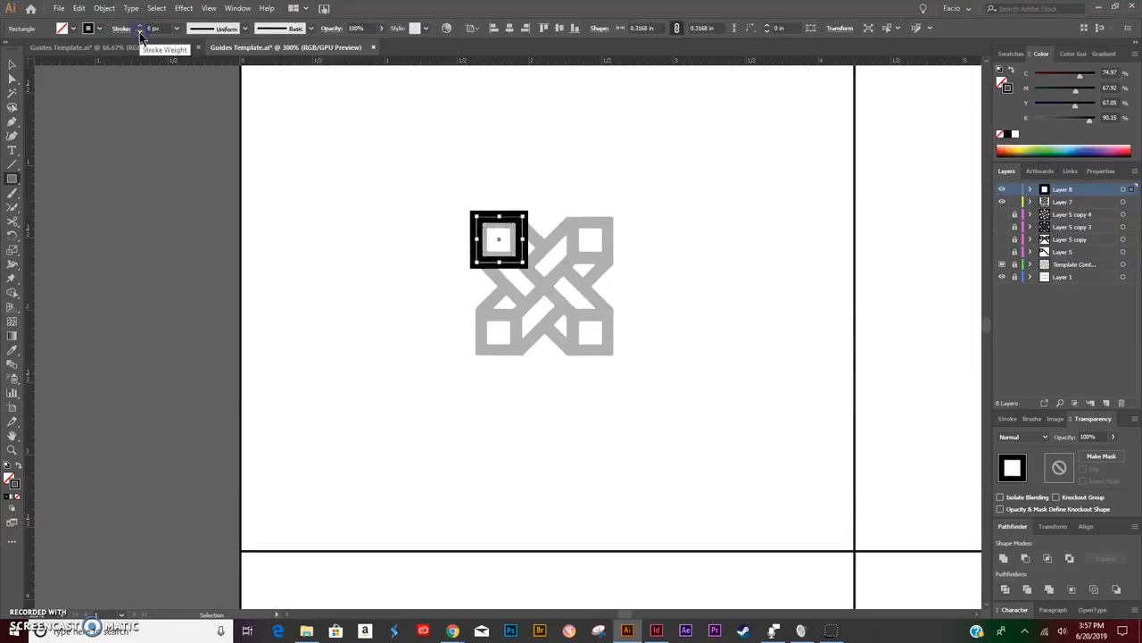
click(1013, 418)
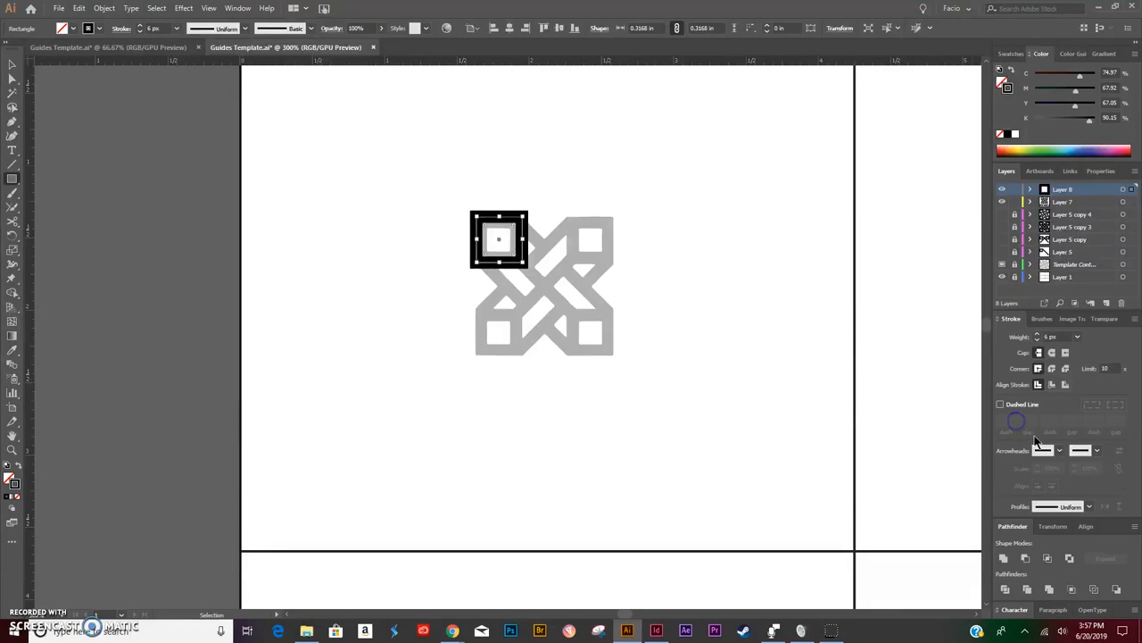
click(1052, 385)
Expand the appearance of the stroked square into a filled shape
click(14, 67)
click(424, 230)
drag(527, 194, 480, 284)
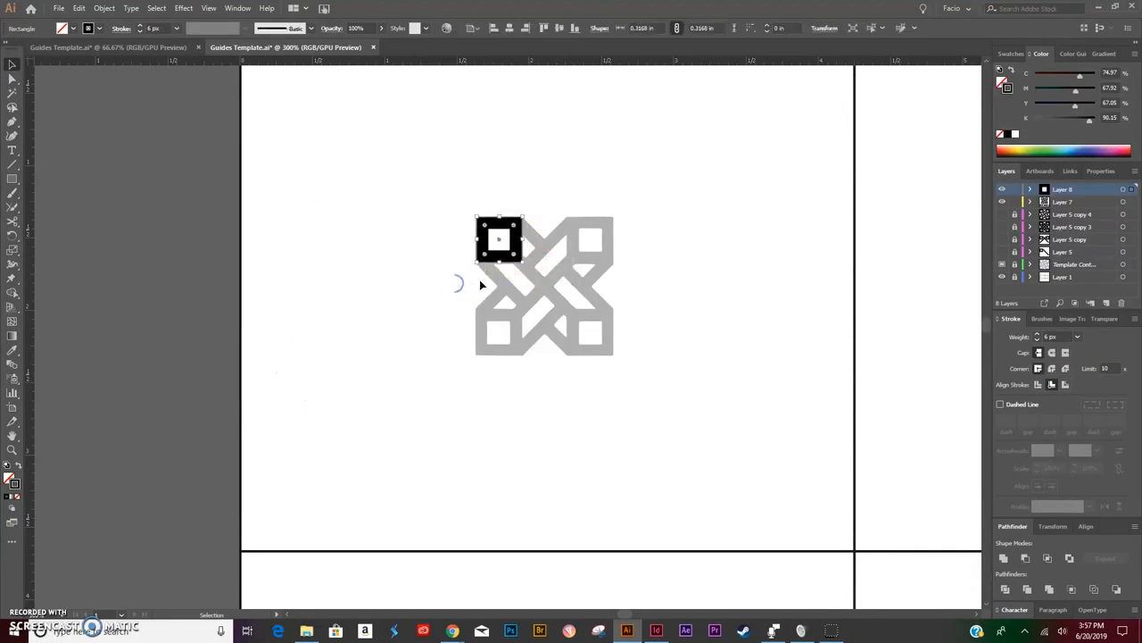
click(102, 8)
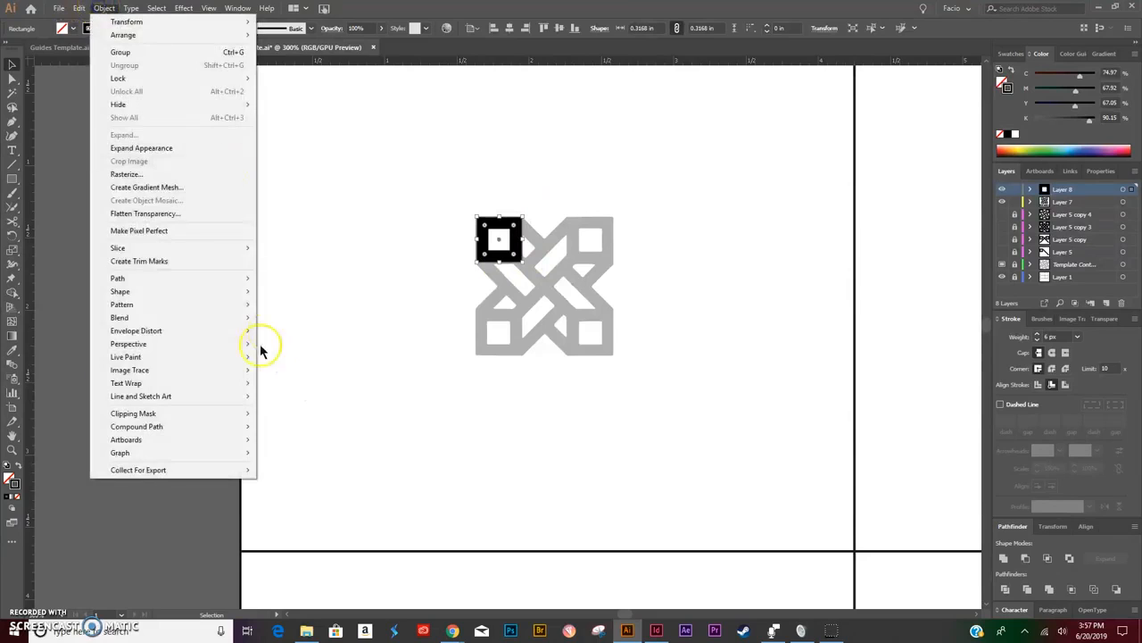
click(140, 149)
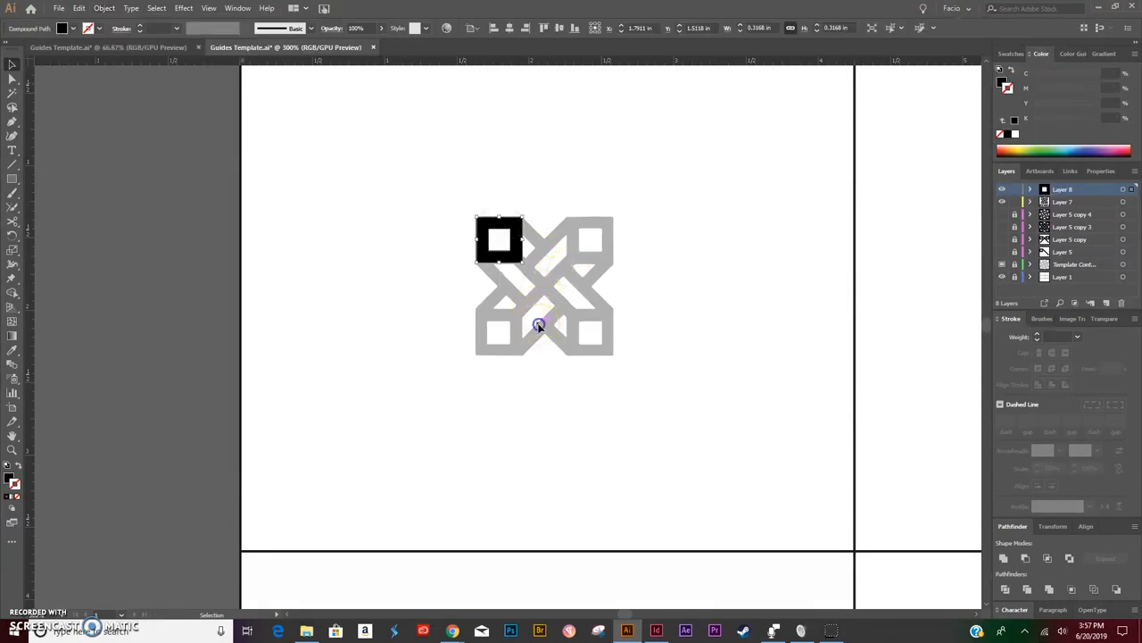
Release the hollow square's compound path, make it a compound path again, and deselect it
click(102, 9)
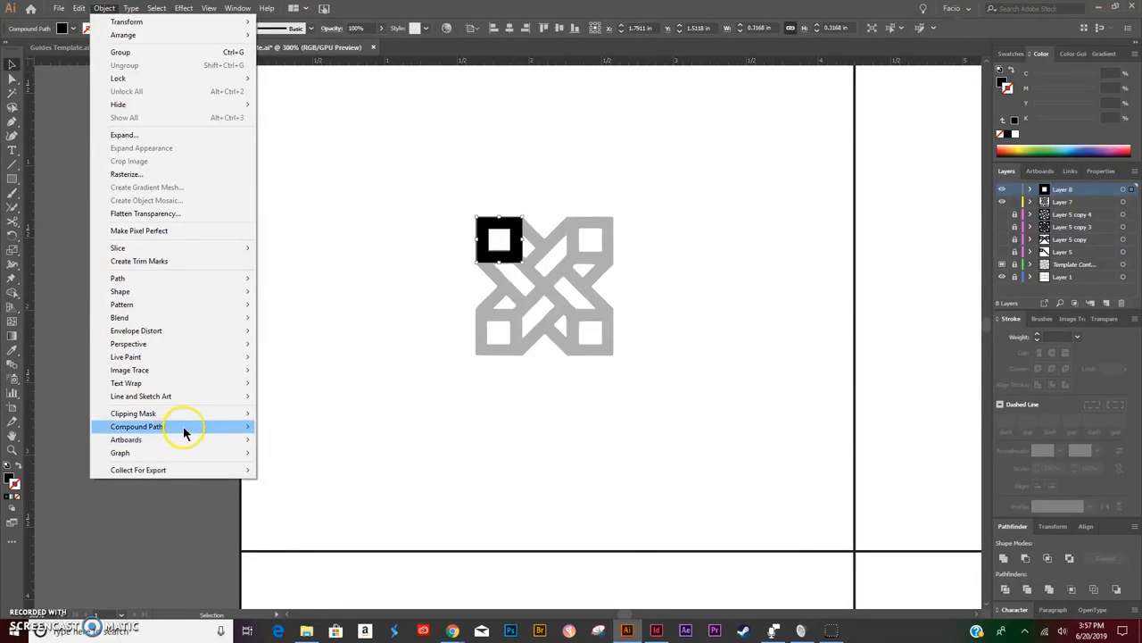
mouse_move(204, 432)
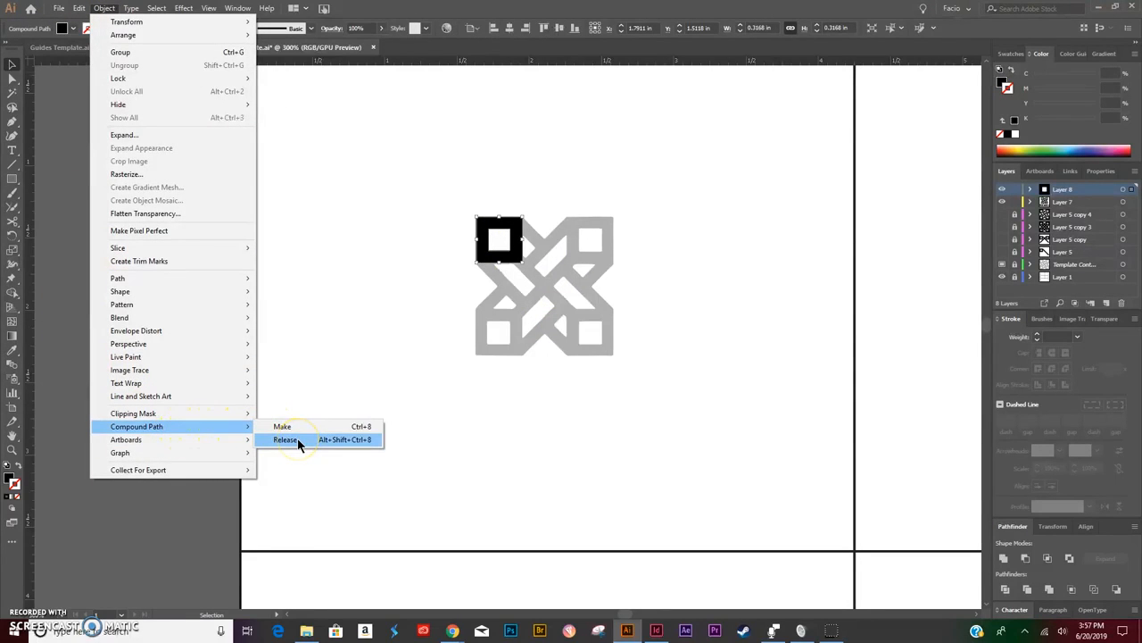
click(296, 439)
click(104, 8)
mouse_move(184, 427)
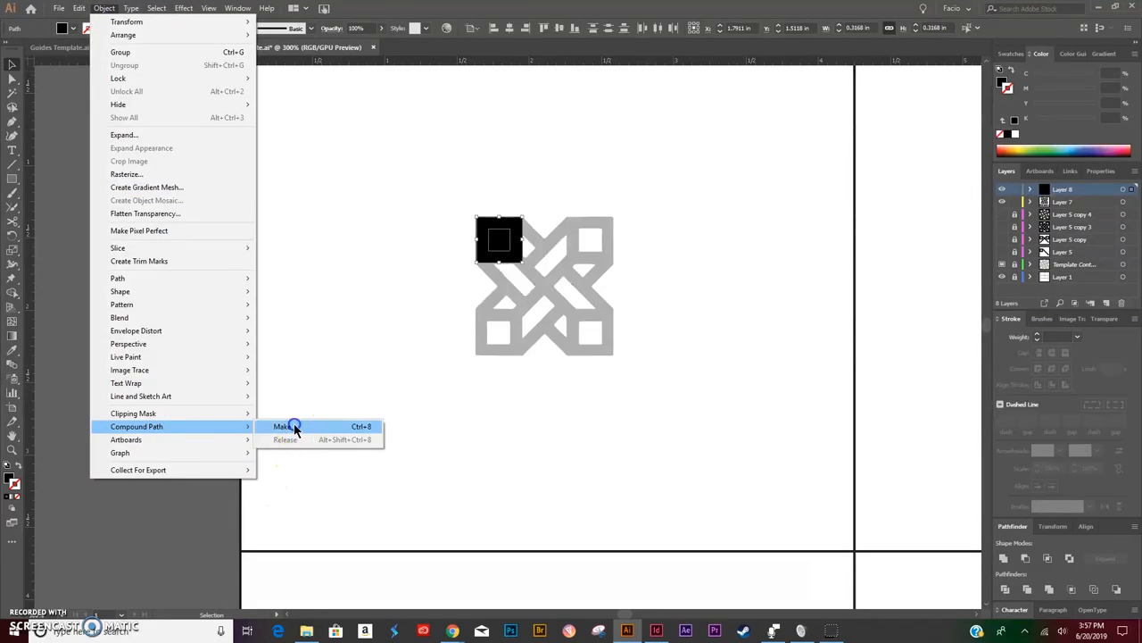
click(295, 427)
click(613, 332)
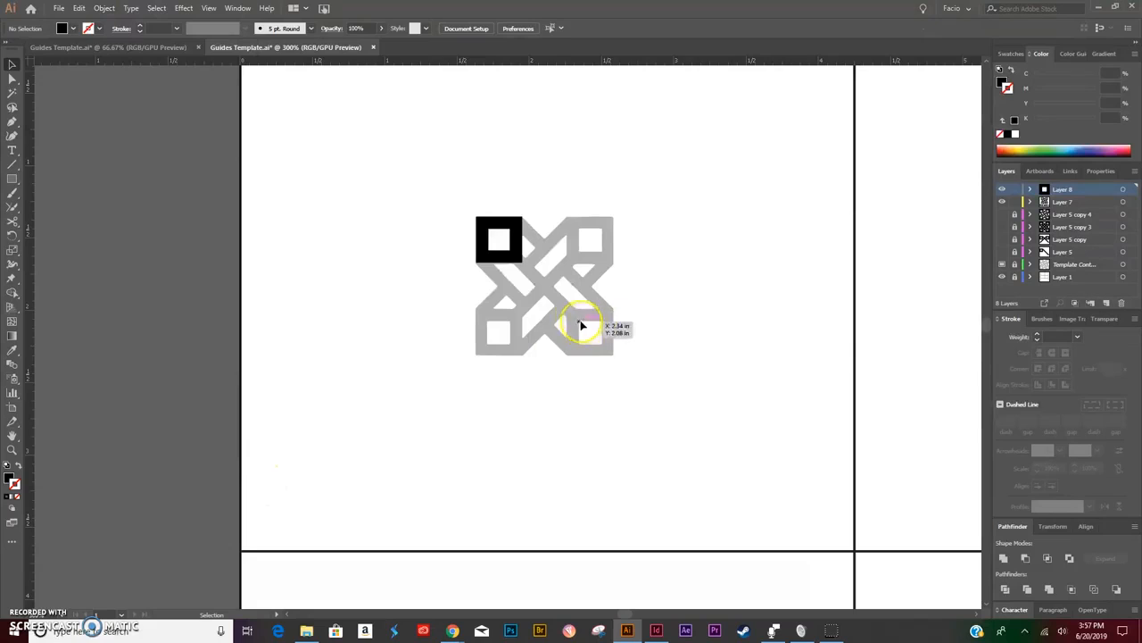
key(ctrl+equal)
key(ctrl+equal)
key(ctrl+equal)
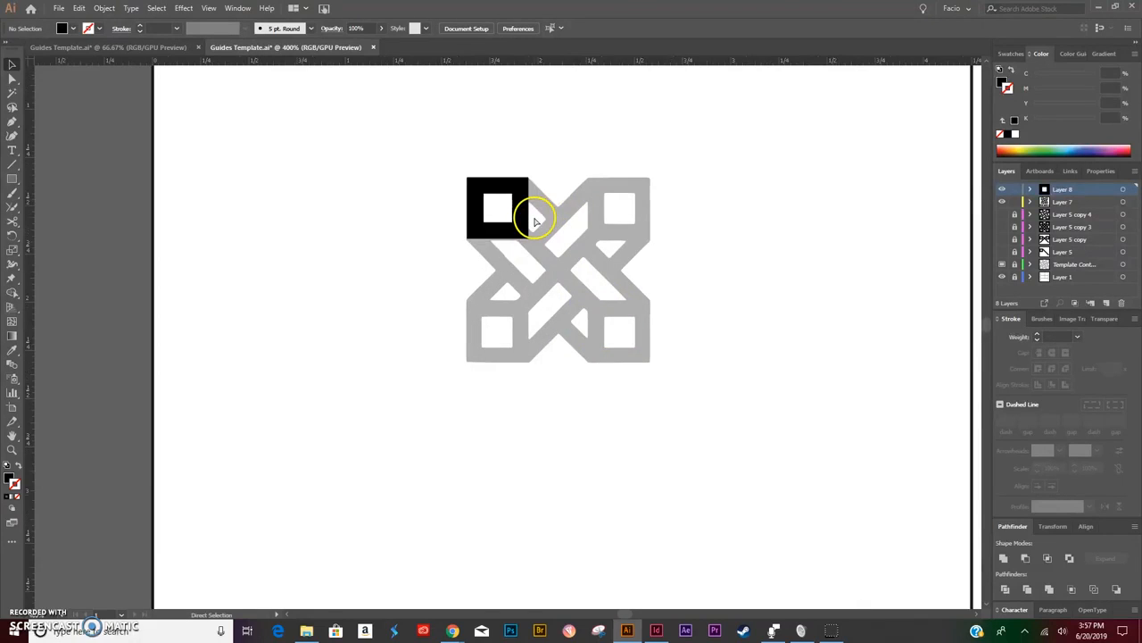
scroll(570, 211, up, 3)
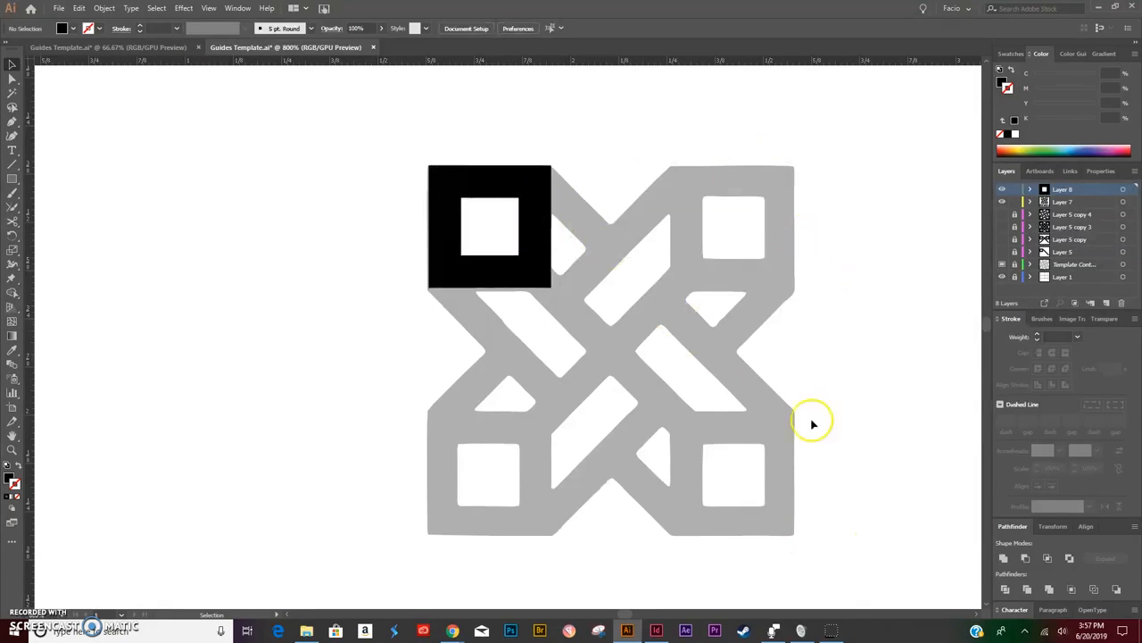
click(543, 198)
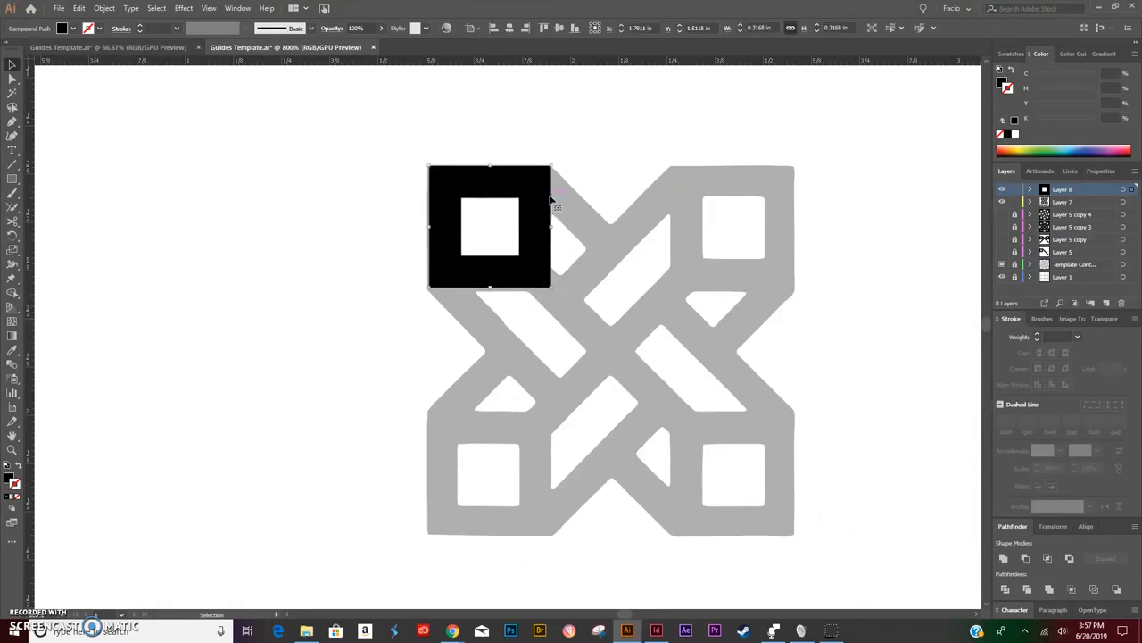
key(minus)
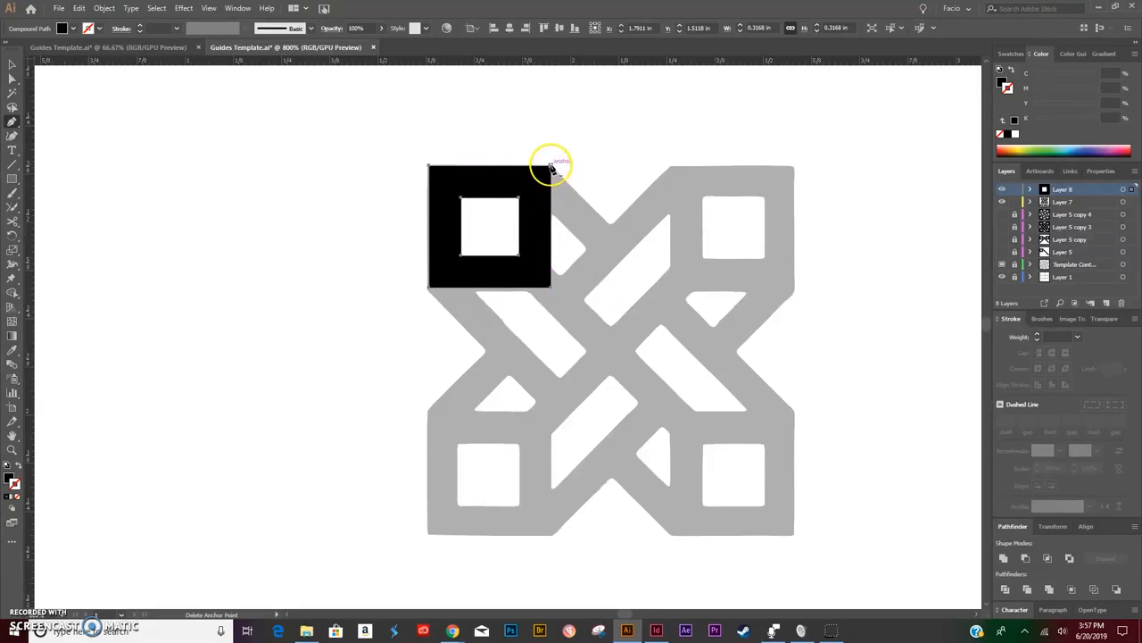
key(p)
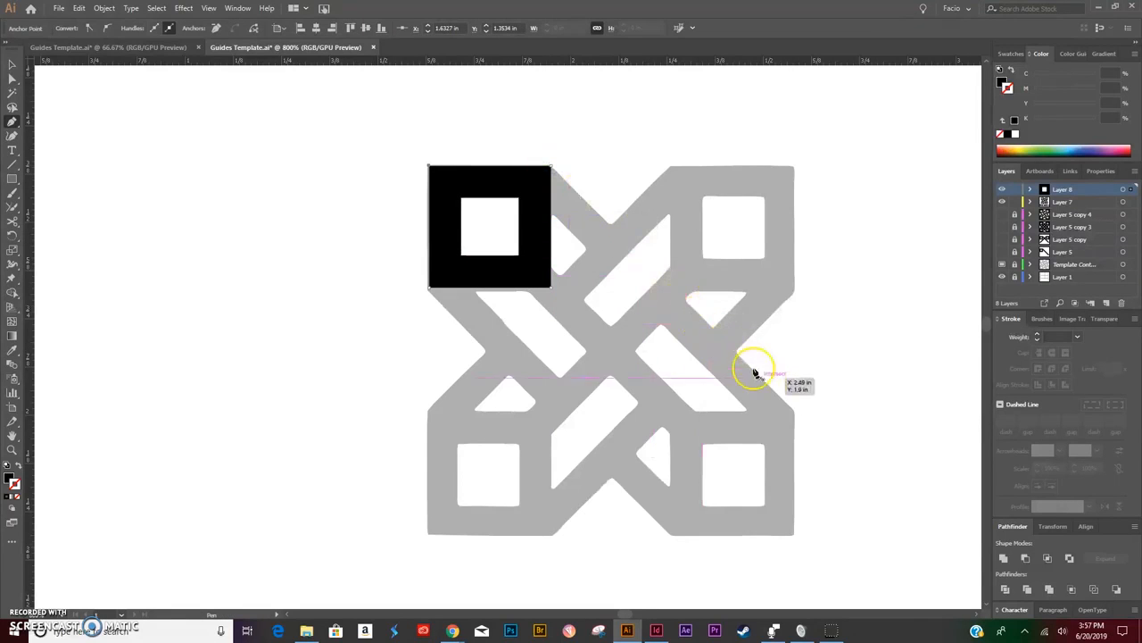
click(793, 411)
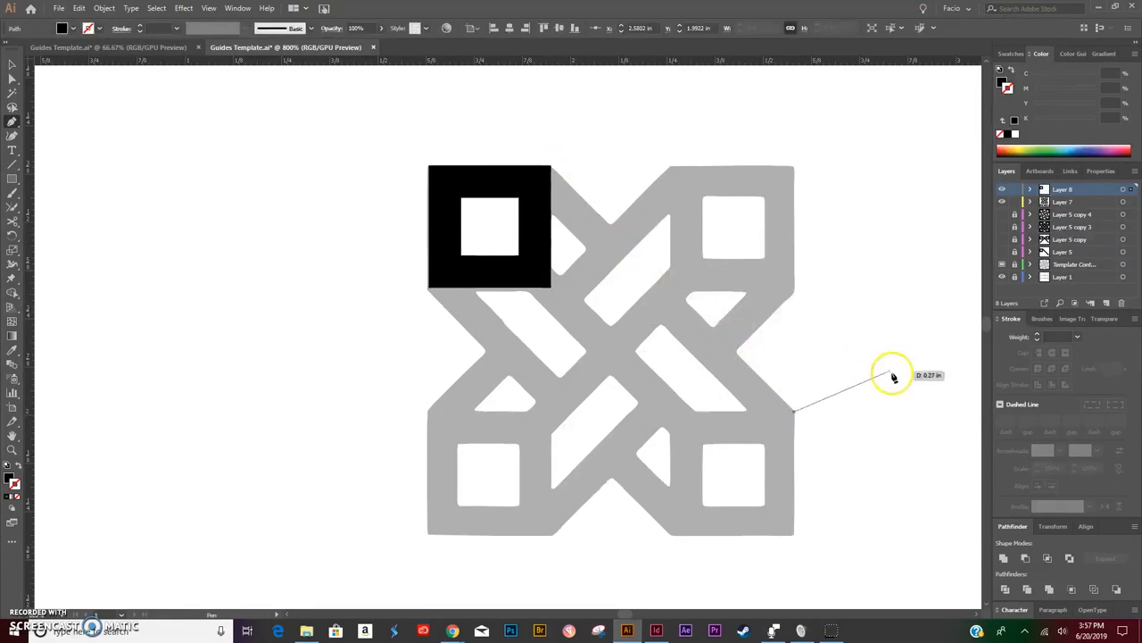
key(ctrl+z)
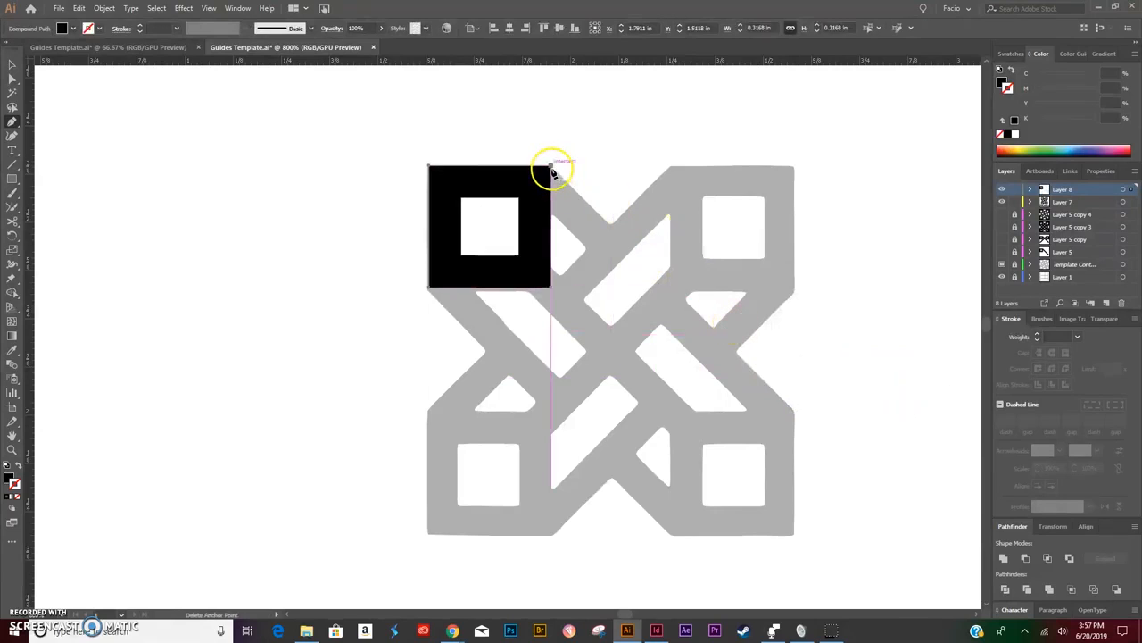
click(551, 167)
key(ctrl+z)
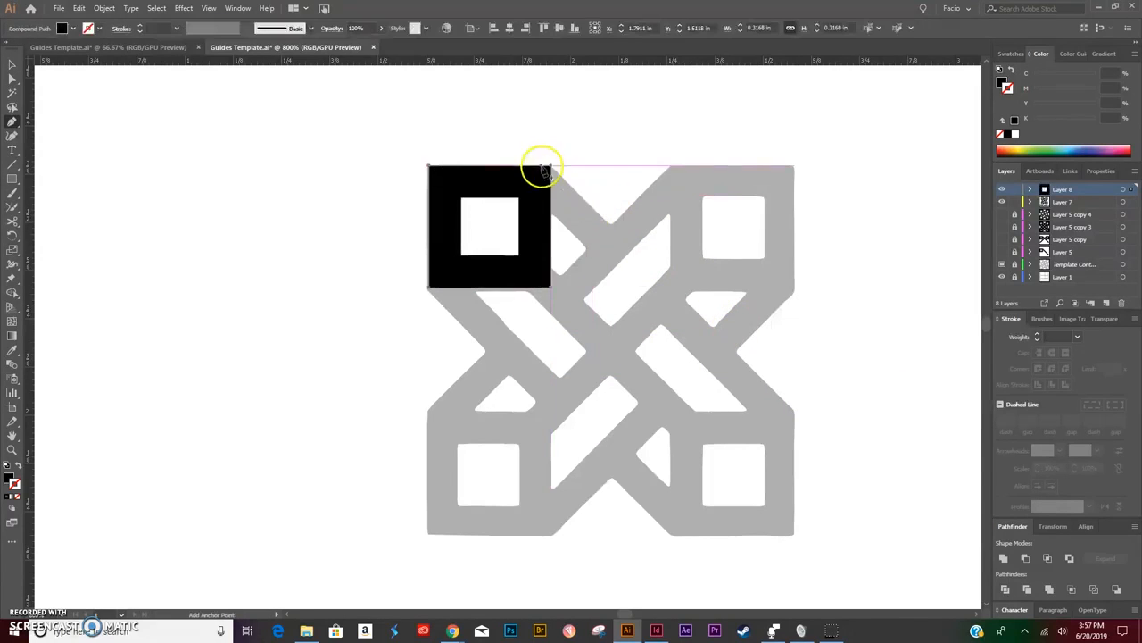
click(551, 166)
key(ctrl+z)
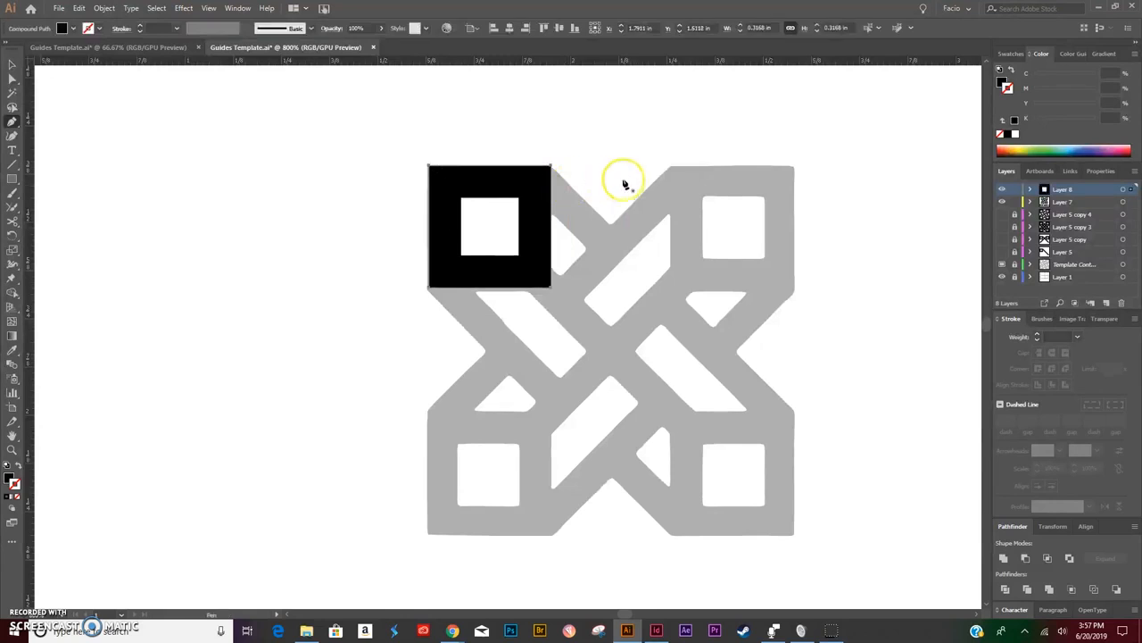
Draw a black diagonal bar about 0.69 in wide and high from the square's upper-right corner past the upper edge of the lower-right block
key(v)
click(674, 181)
key(p)
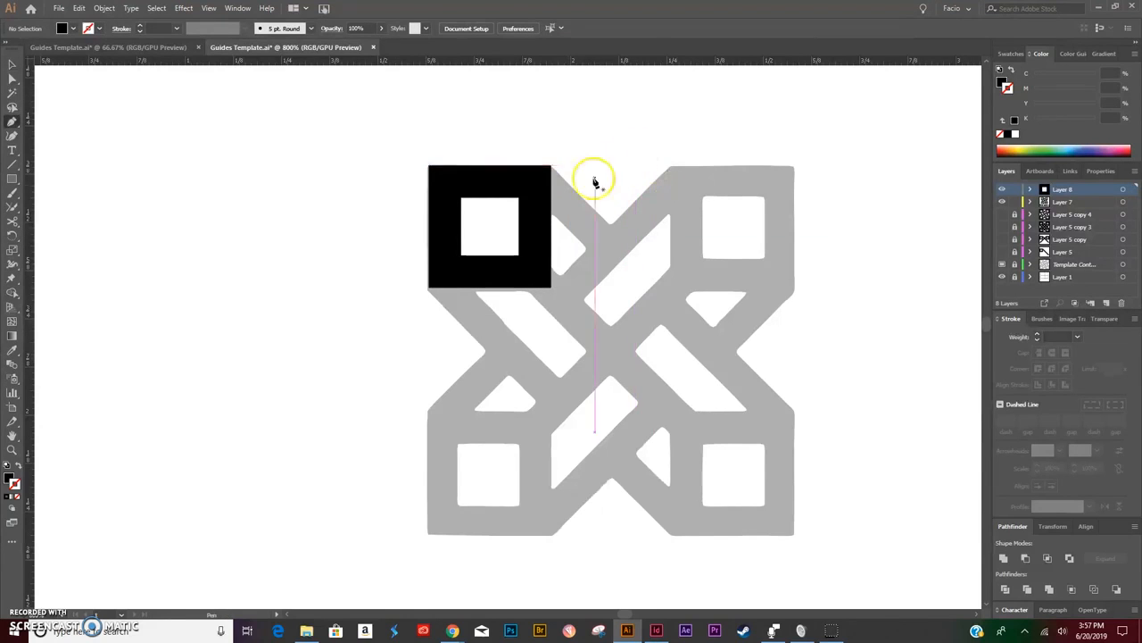
click(551, 166)
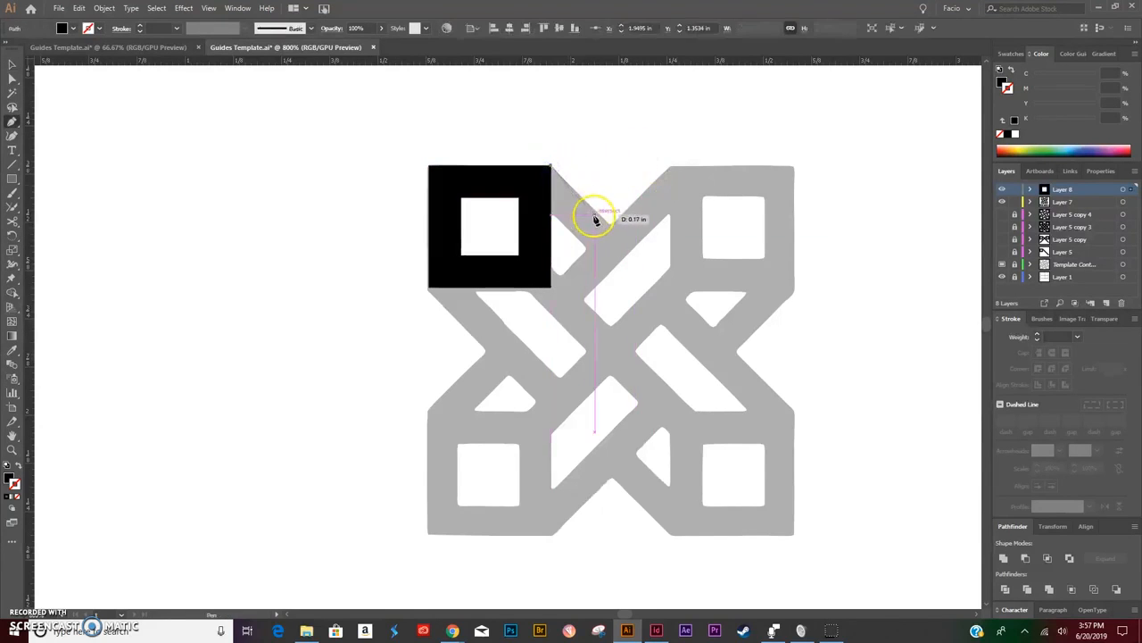
key(ctrl+z)
click(551, 167)
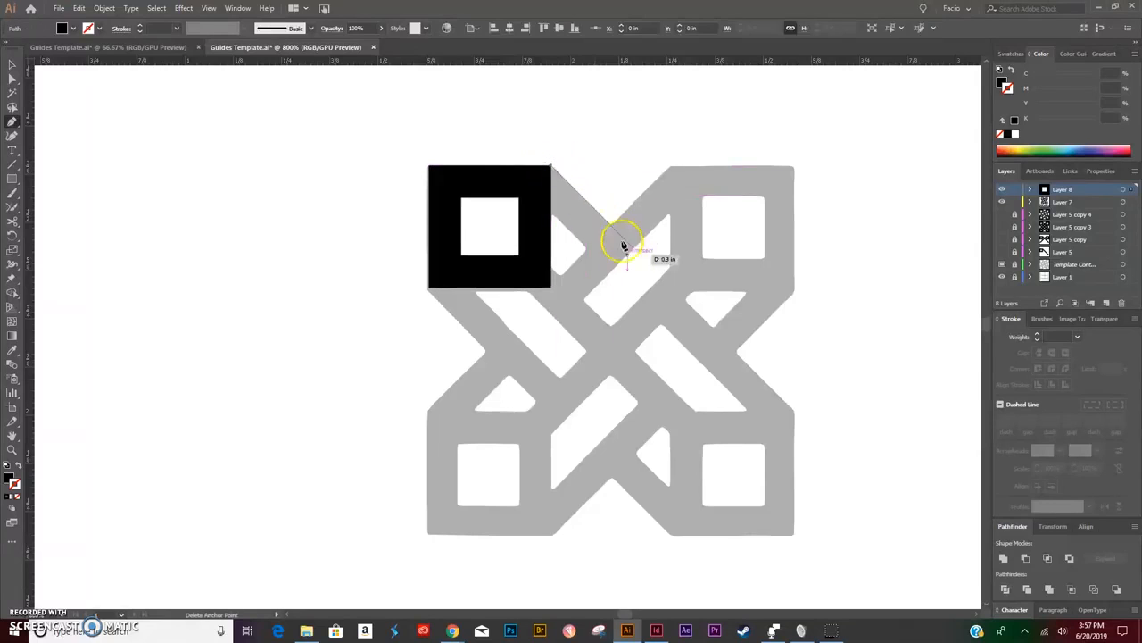
click(815, 433)
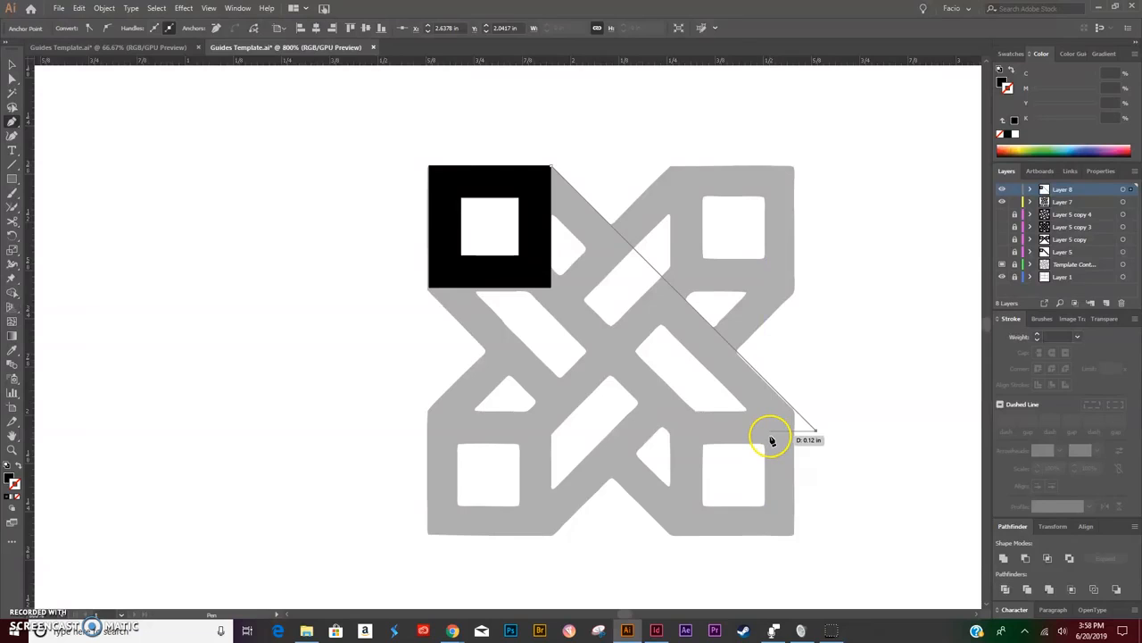
click(764, 432)
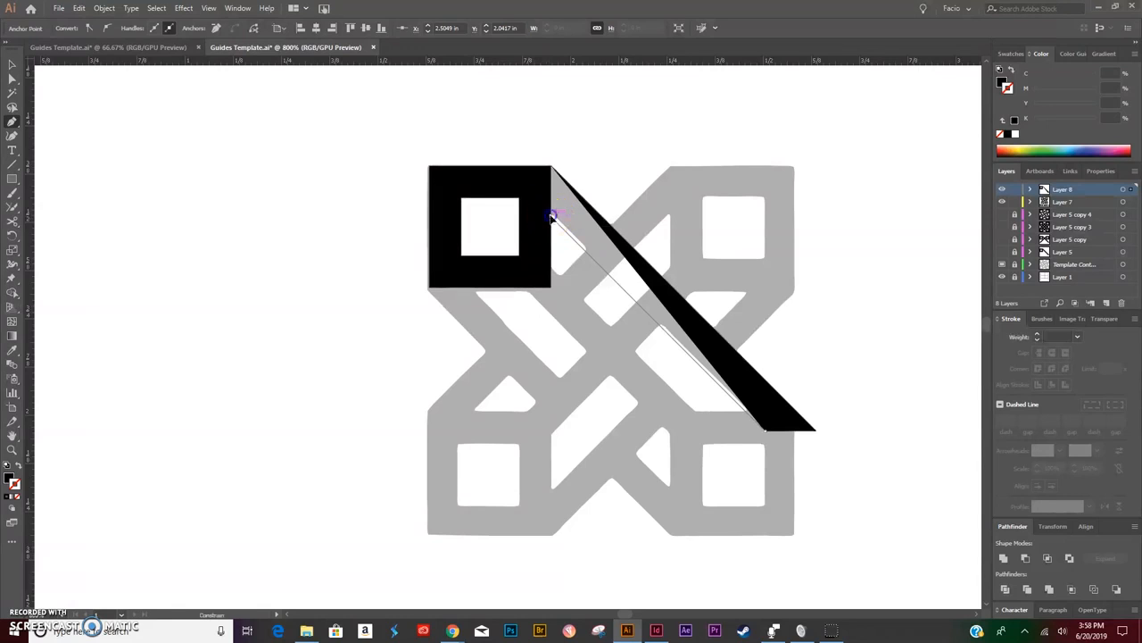
click(552, 216)
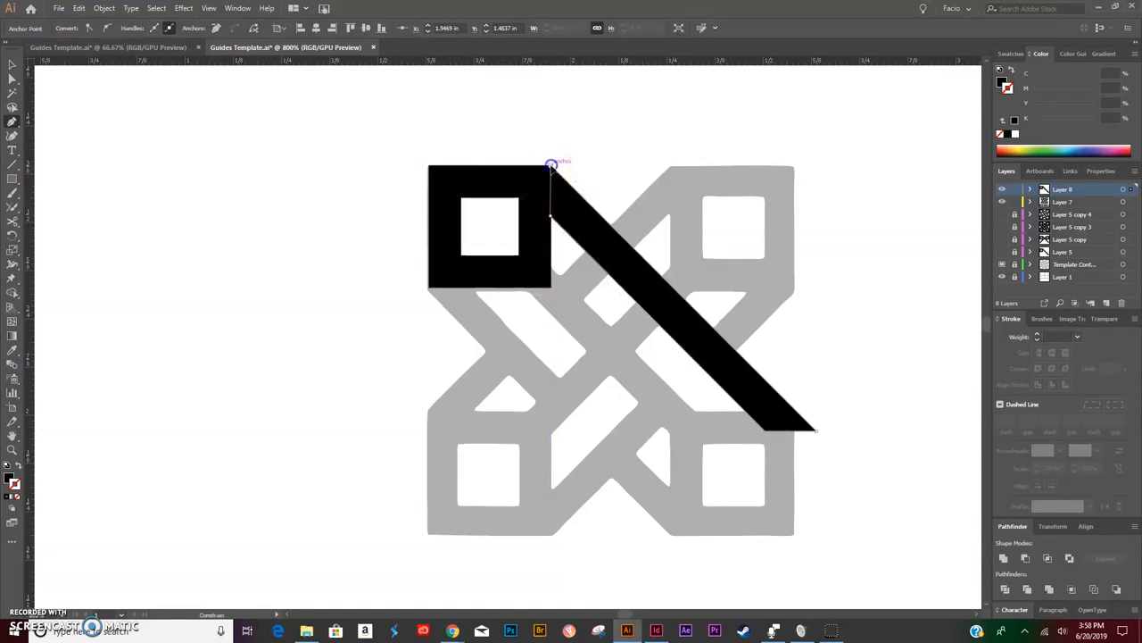
click(552, 167)
key(v)
click(688, 166)
Draw a horizontal line about 0.4 in long along the upper edge of the logo's lower-right block, crossing the diagonal bar
key(z)
drag(556, 170, 541, 245)
key(v)
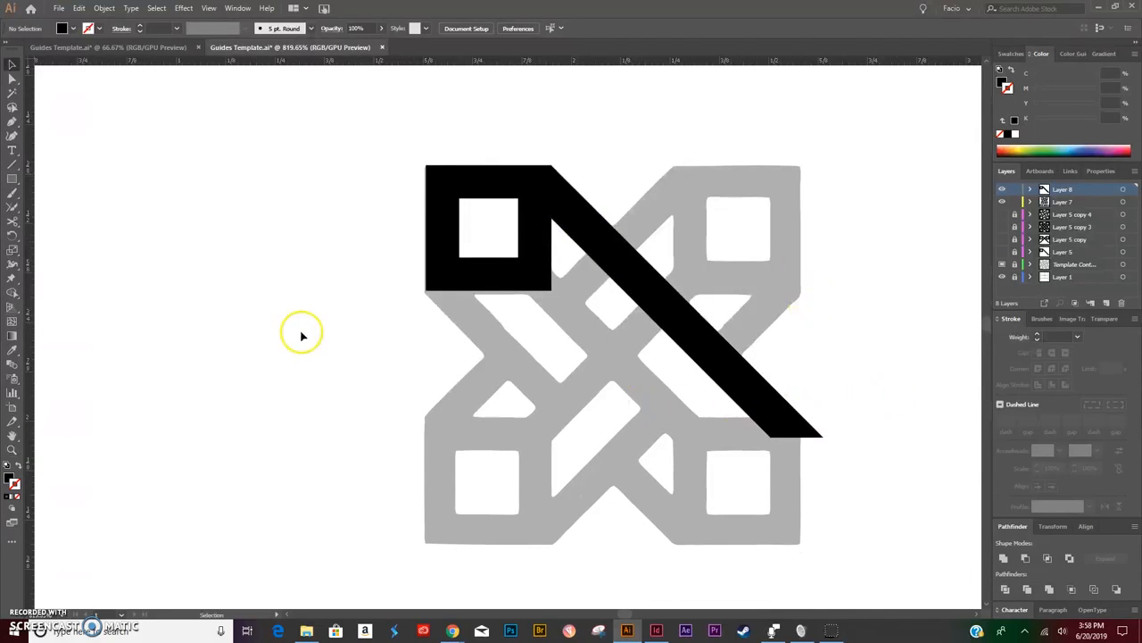
click(14, 166)
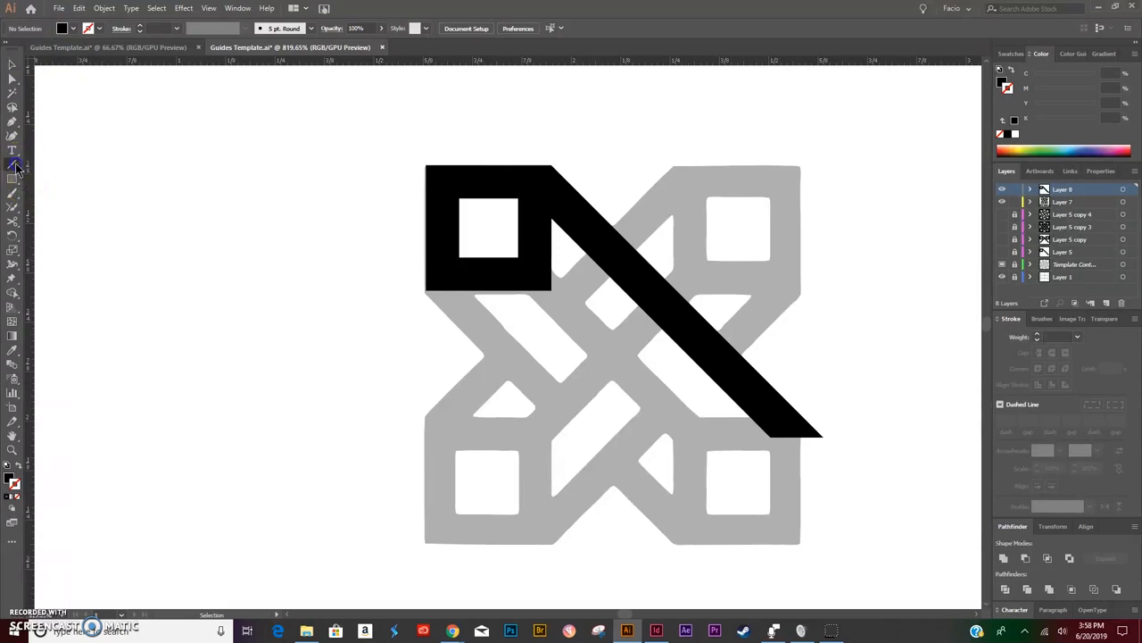
click(700, 416)
click(625, 349)
drag(700, 416, 857, 416)
key(v)
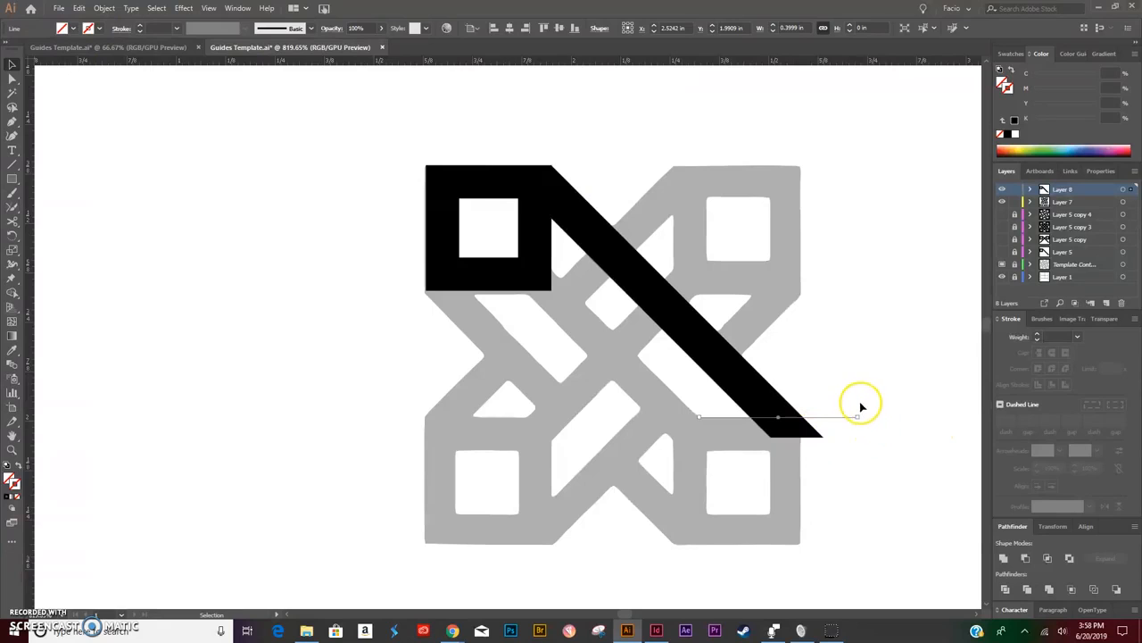
Trim off the part of the diagonal bar below the horizontal line with the Shape Builder tool
shift+click(793, 396)
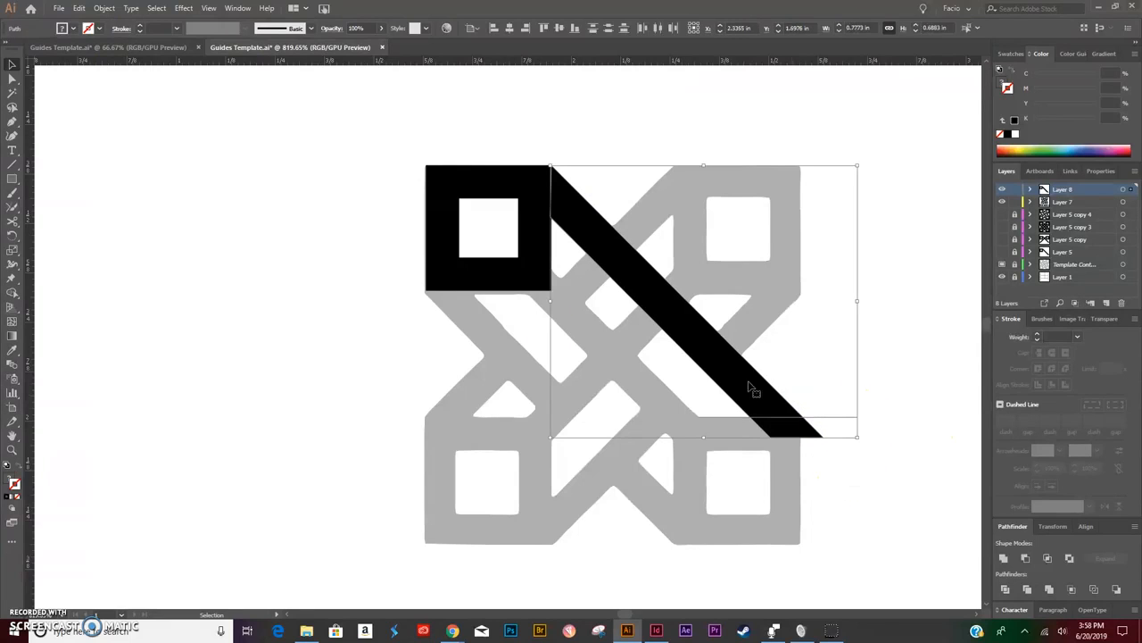
click(12, 293)
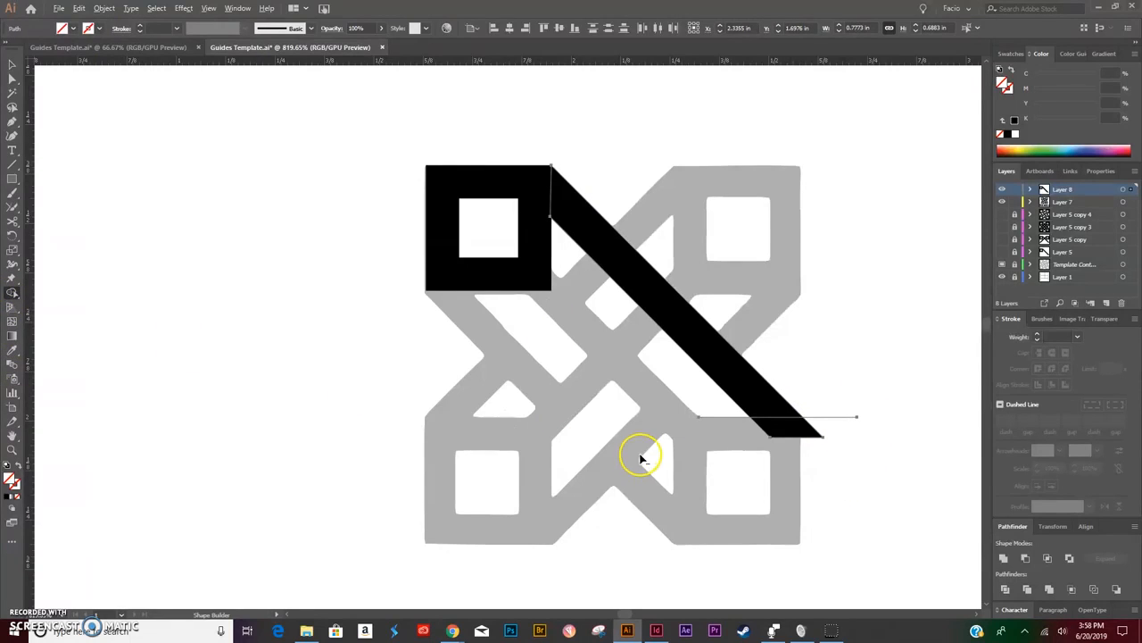
click(786, 437)
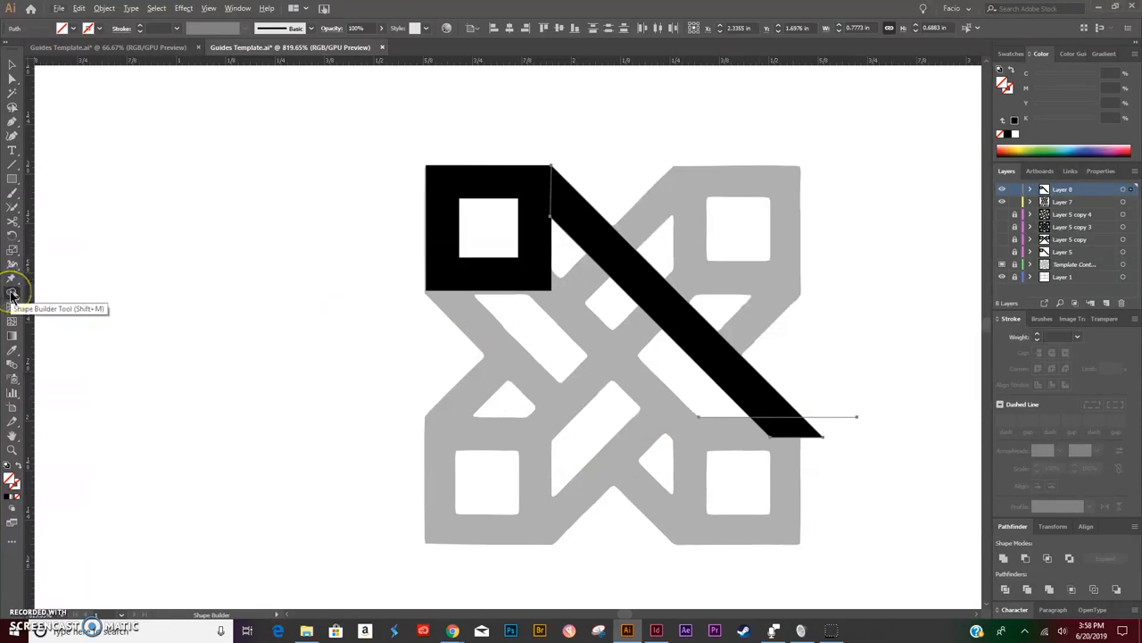
alt+click(808, 433)
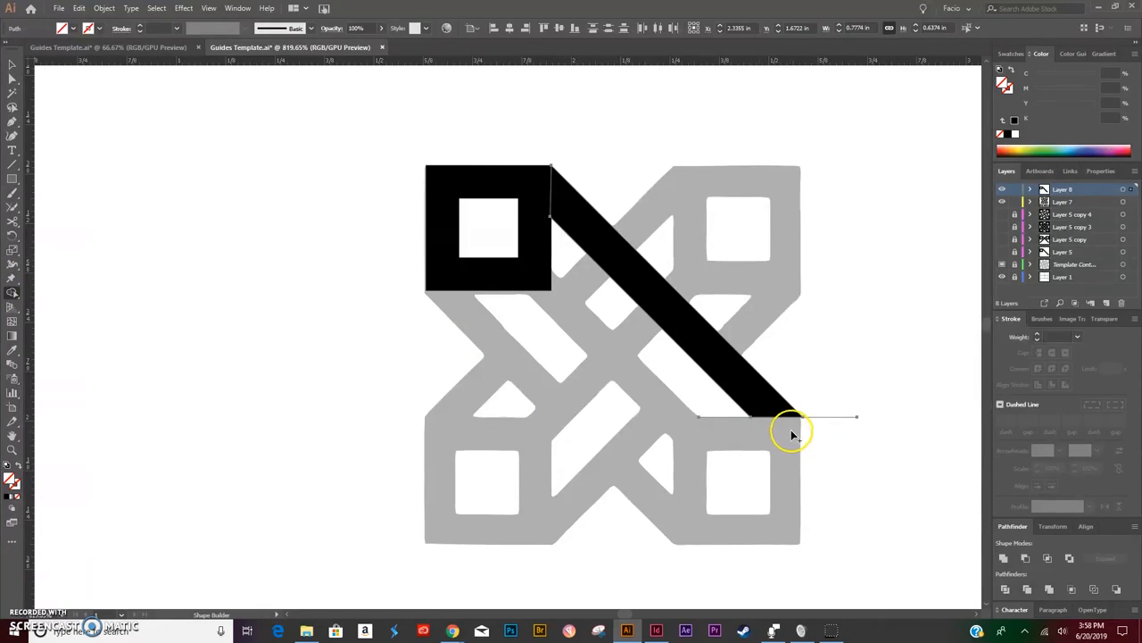
Delete the leftover horizontal cutting line at the lower end of the bar and leave nothing selected
key(v)
click(829, 414)
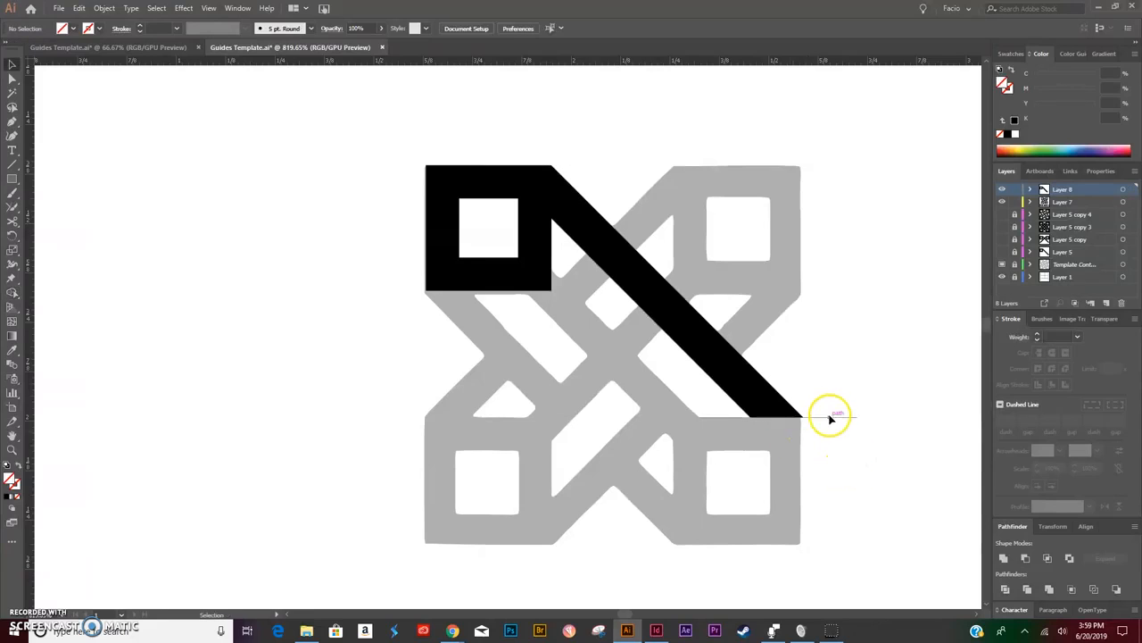
click(829, 416)
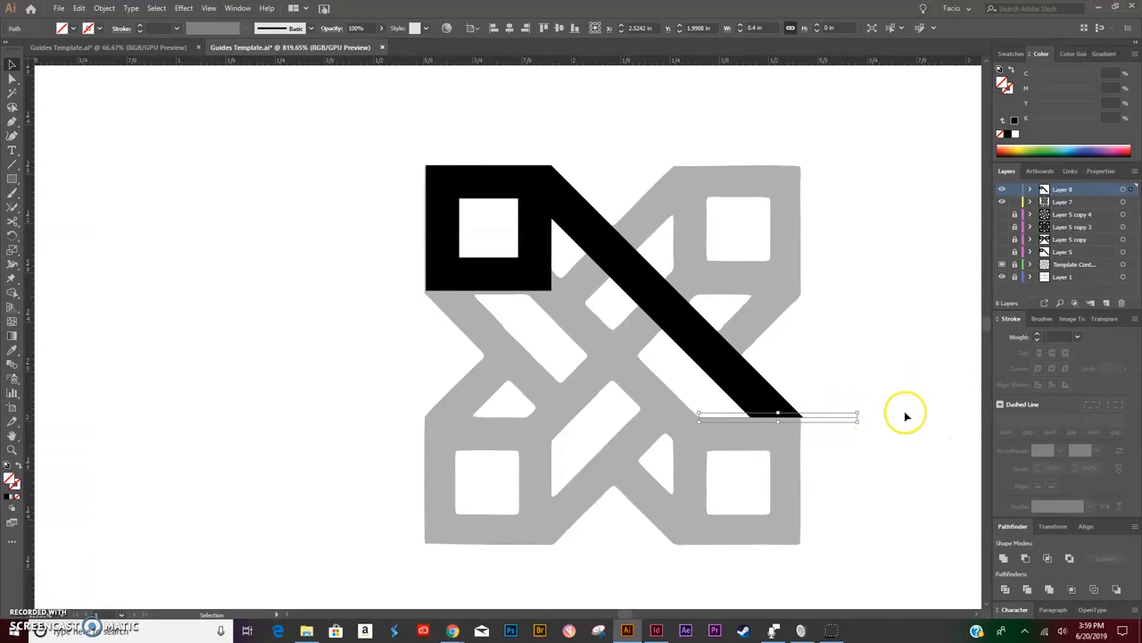
click(849, 525)
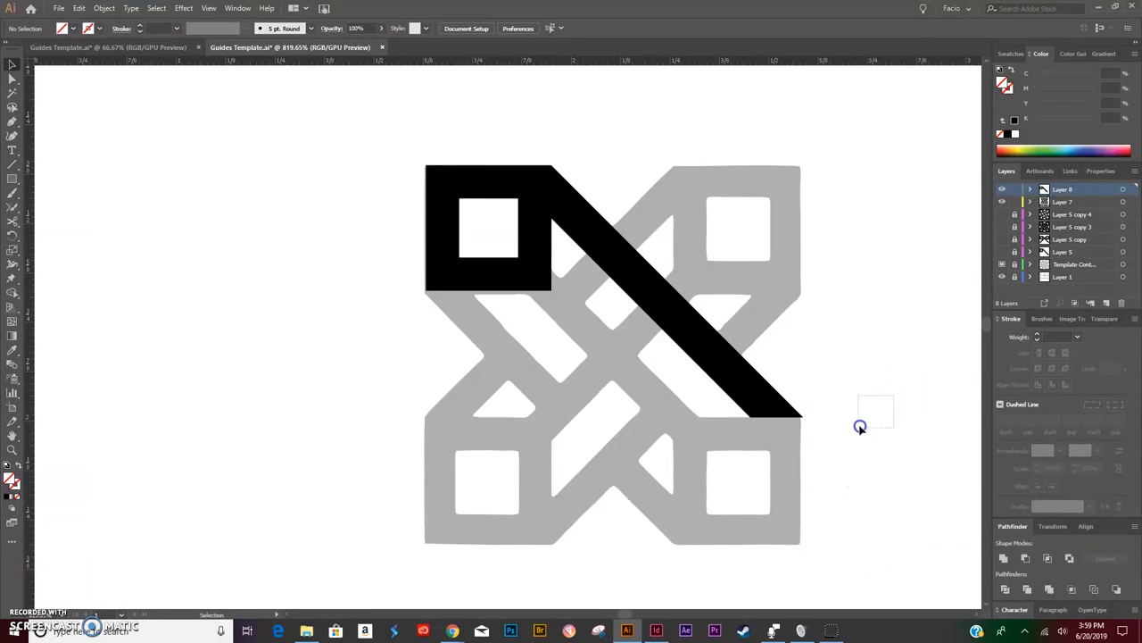
drag(831, 454, 832, 455)
click(844, 546)
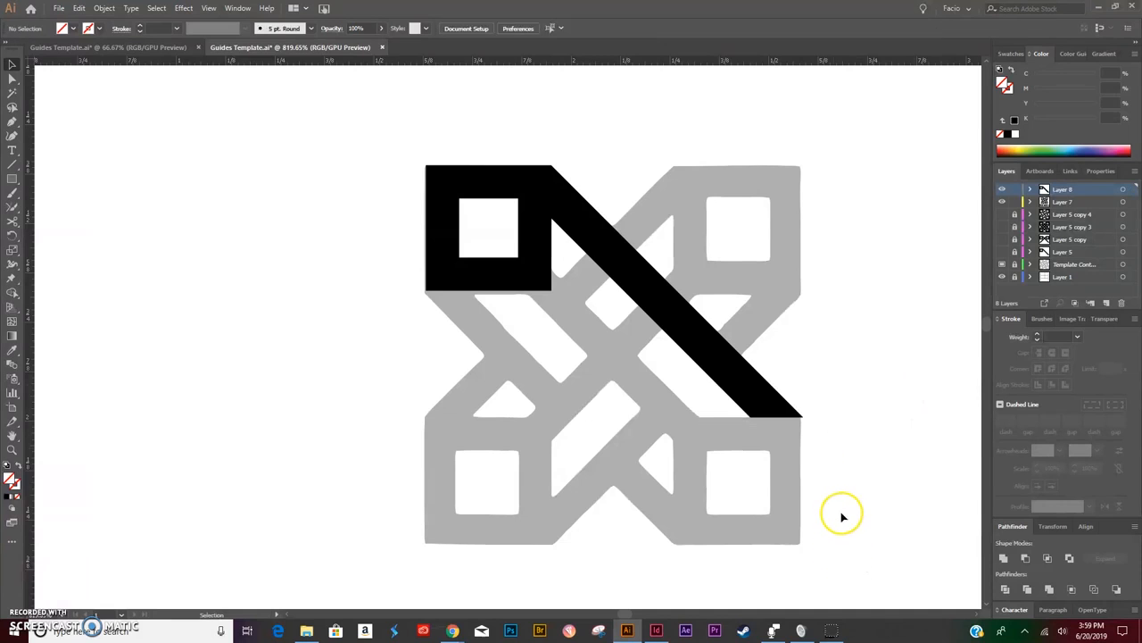
click(437, 382)
click(832, 492)
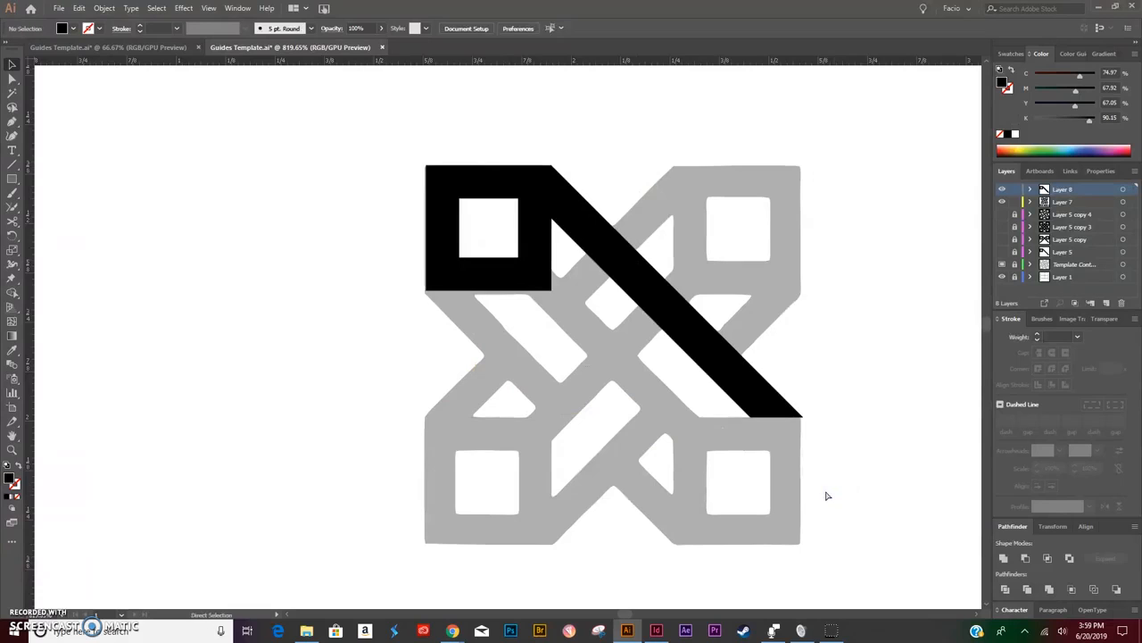
Compare the traced square and bar with the artwork on Layer 5 by toggling the visibility of Layer 8 and Layer 5
key(ctrl+minus)
key(ctrl+minus)
key(ctrl+minus)
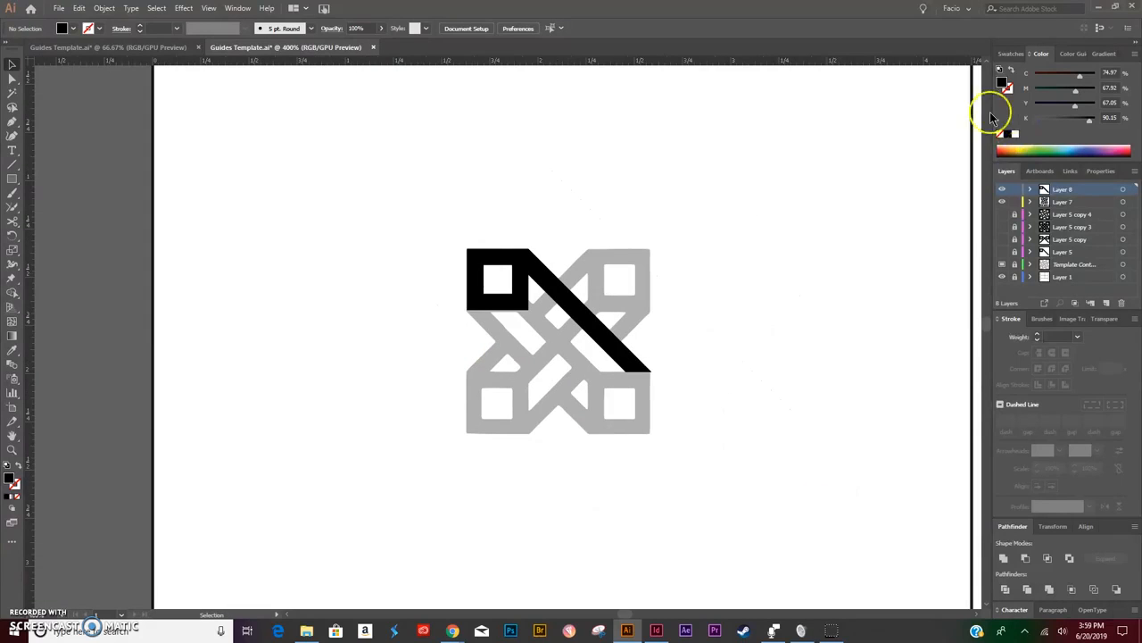
click(1001, 189)
click(1001, 252)
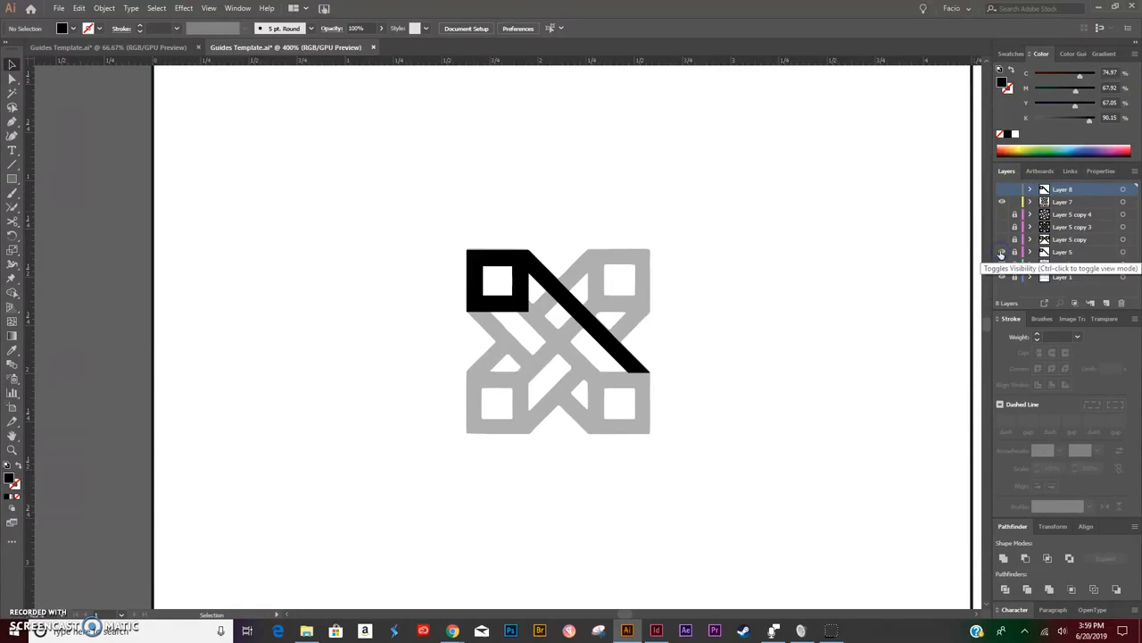
click(1001, 252)
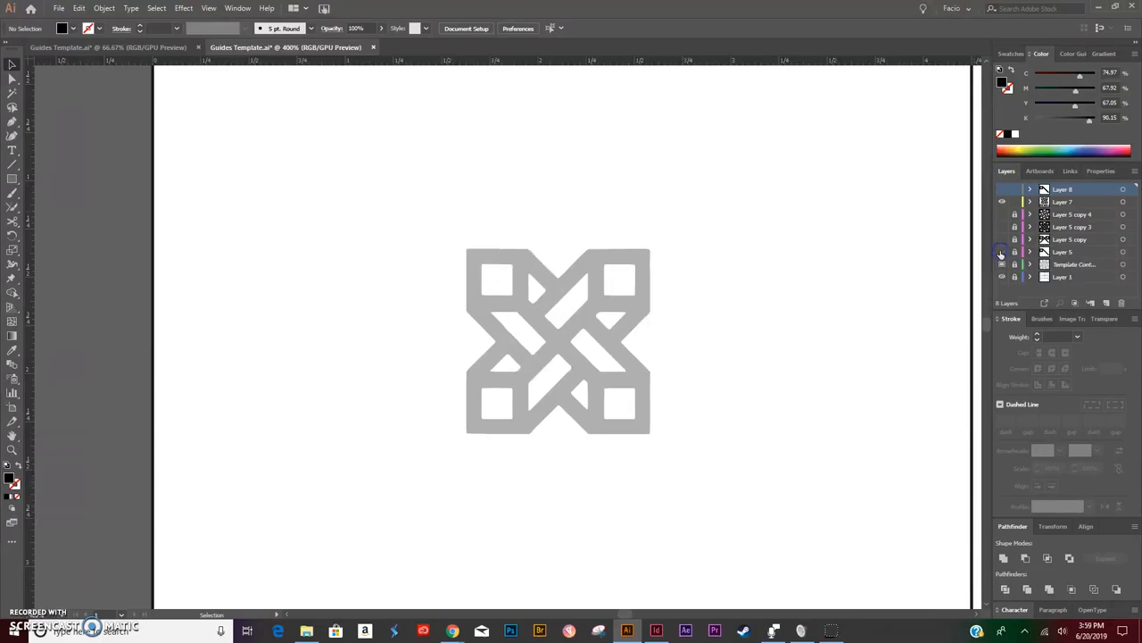
click(1002, 189)
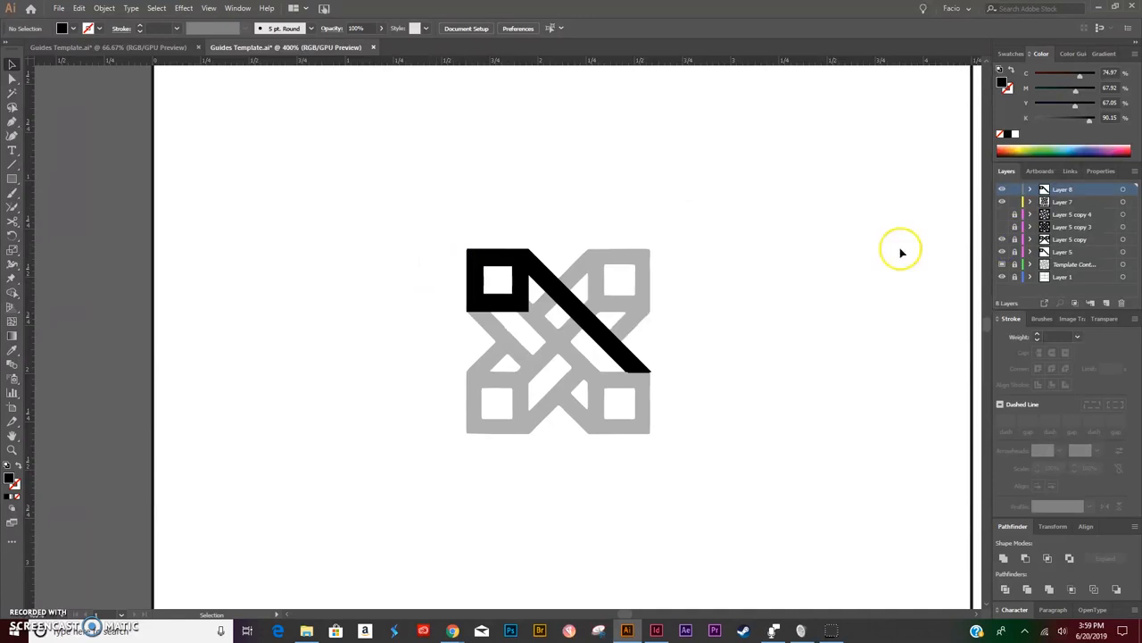
Reflect the square and diagonal bar on Layer 8 across the vertical axis and deselect them
drag(850, 265, 487, 262)
drag(813, 292, 895, 282)
drag(399, 322, 706, 313)
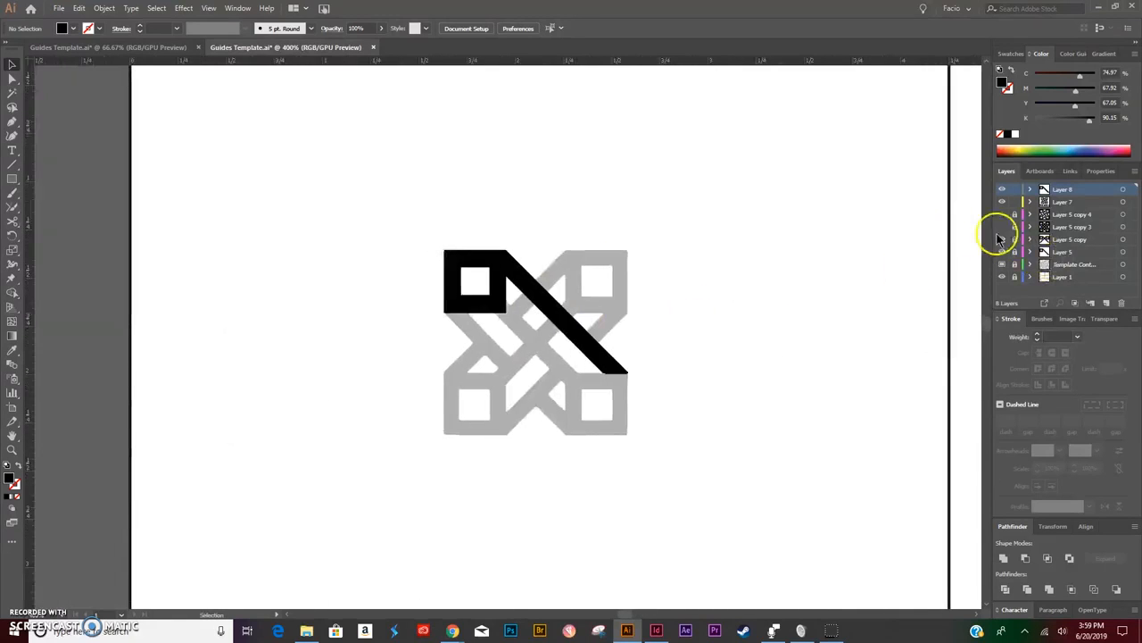
drag(446, 233, 662, 388)
click(486, 256)
right_click(493, 265)
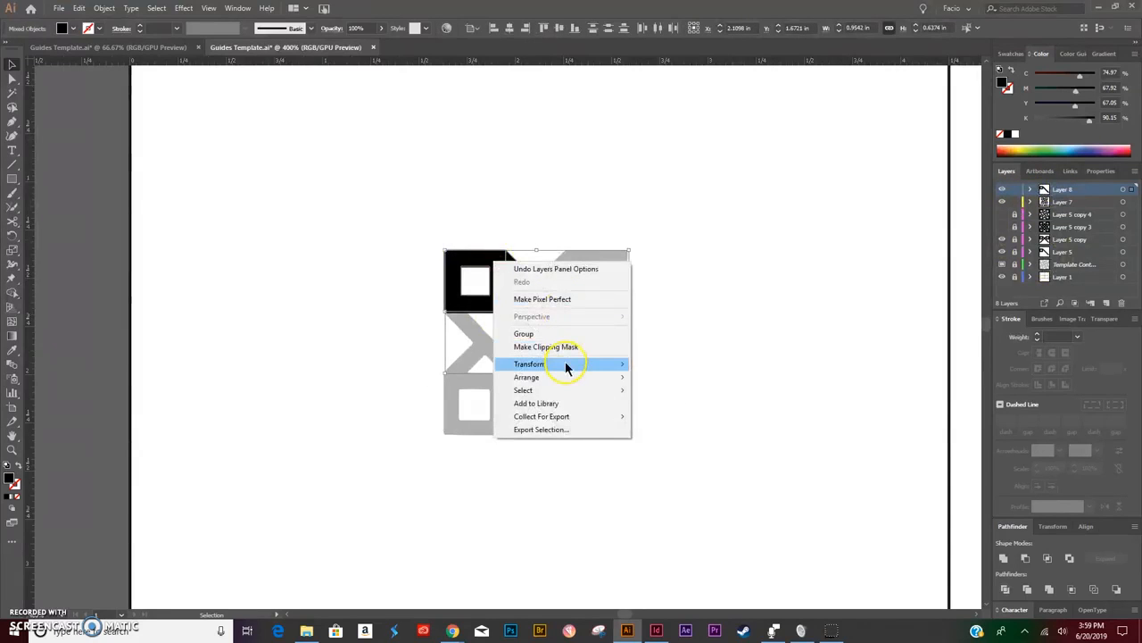
mouse_move(566, 368)
click(676, 406)
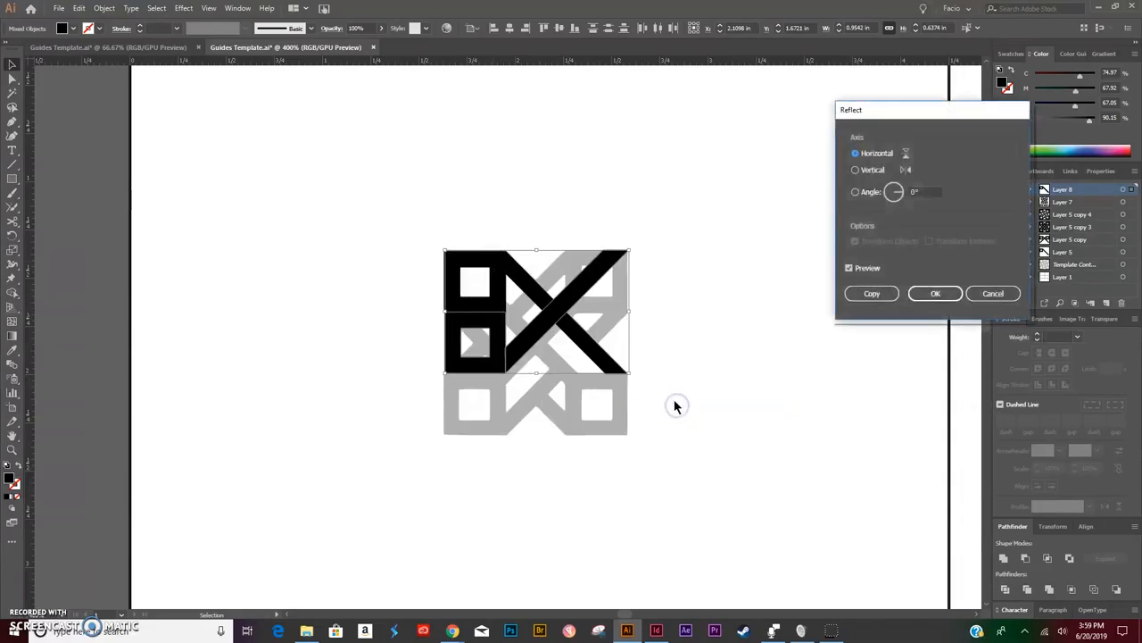
click(855, 171)
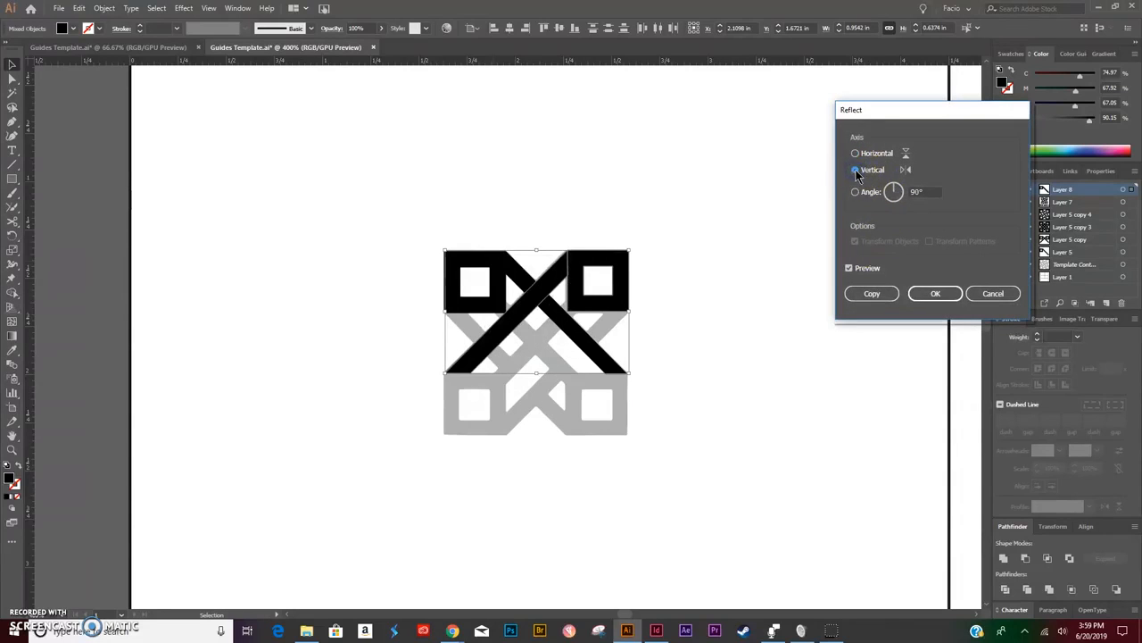
click(872, 295)
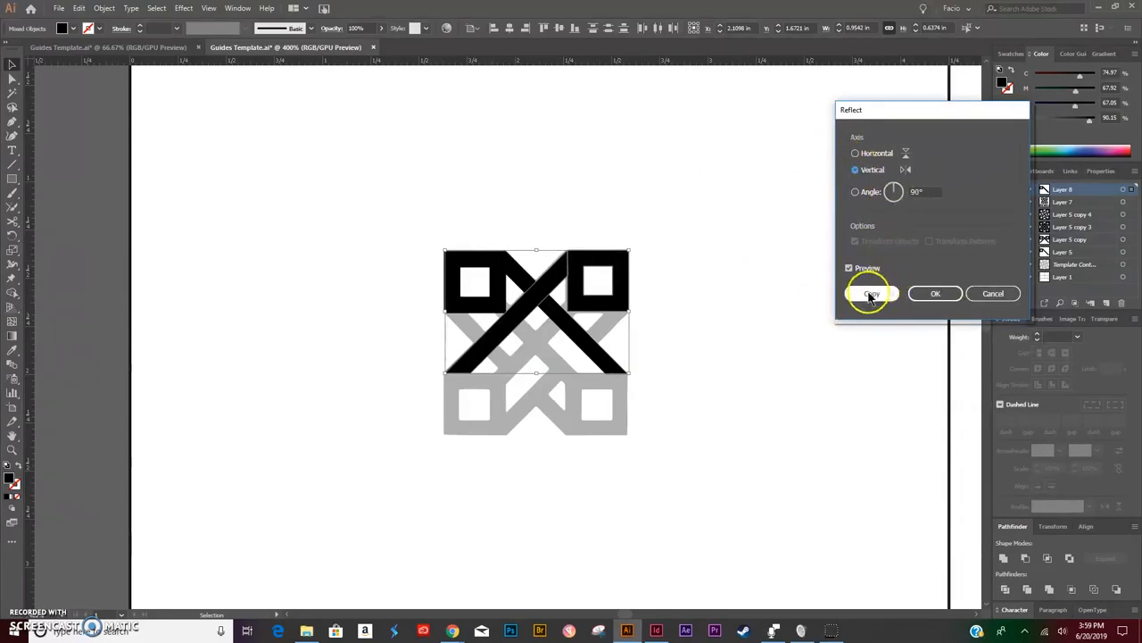
click(919, 293)
click(551, 408)
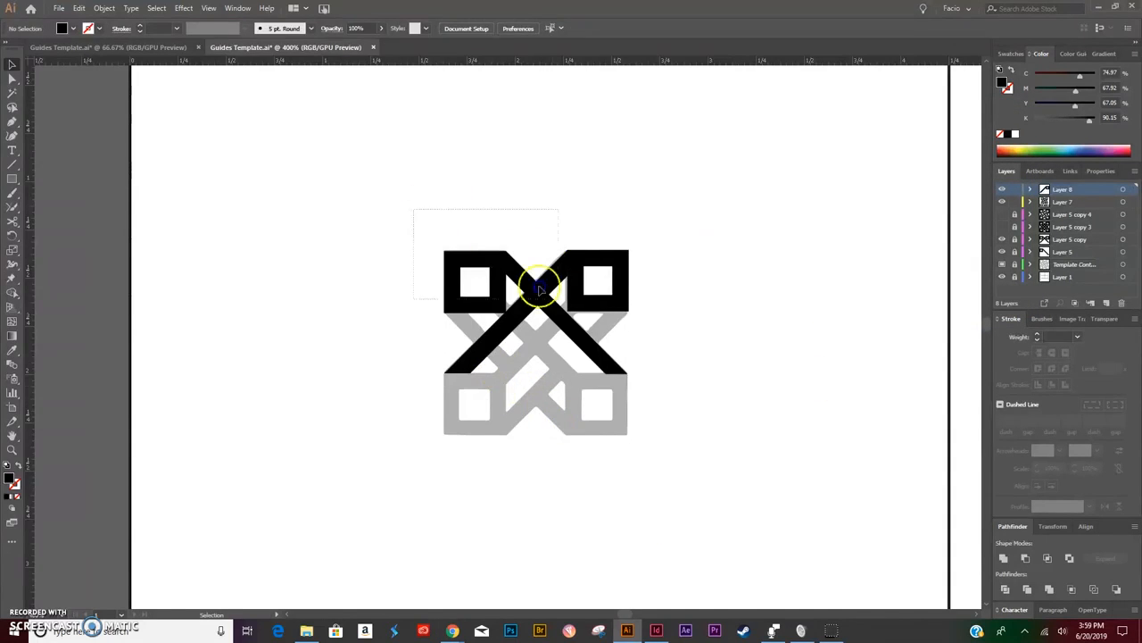
drag(383, 220, 689, 412)
drag(416, 231, 668, 407)
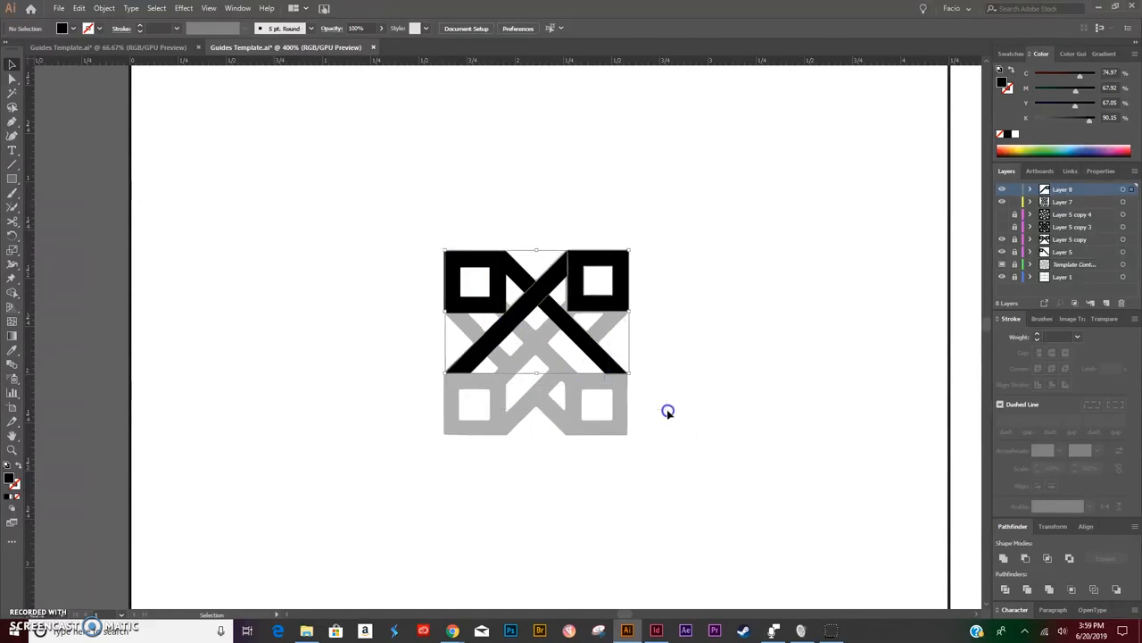
right_click(581, 290)
mouse_move(639, 396)
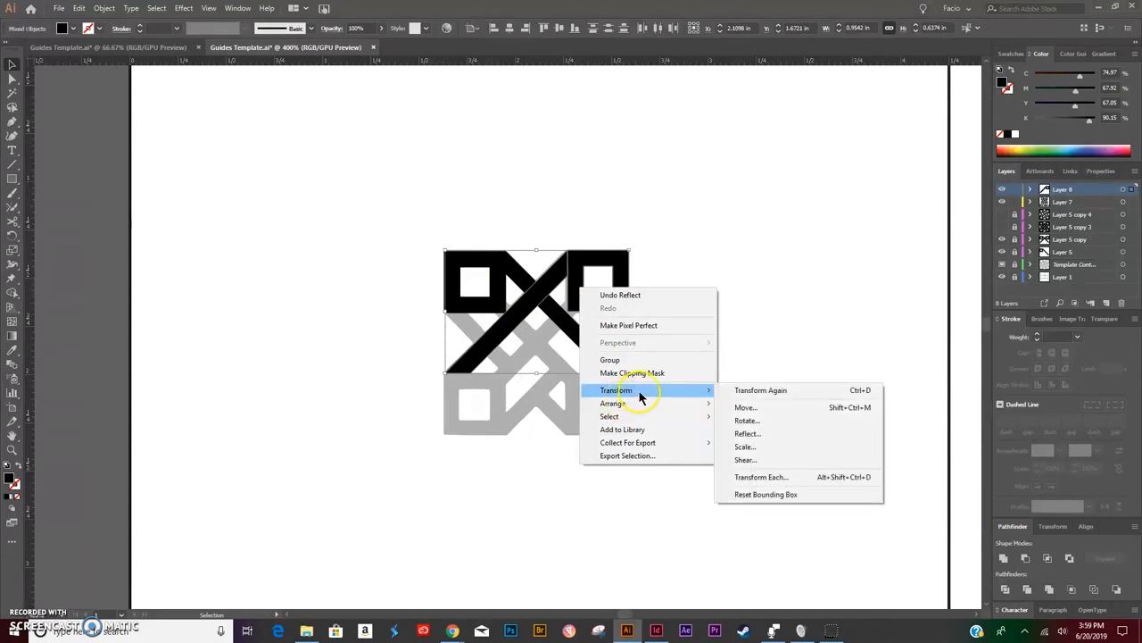
click(747, 433)
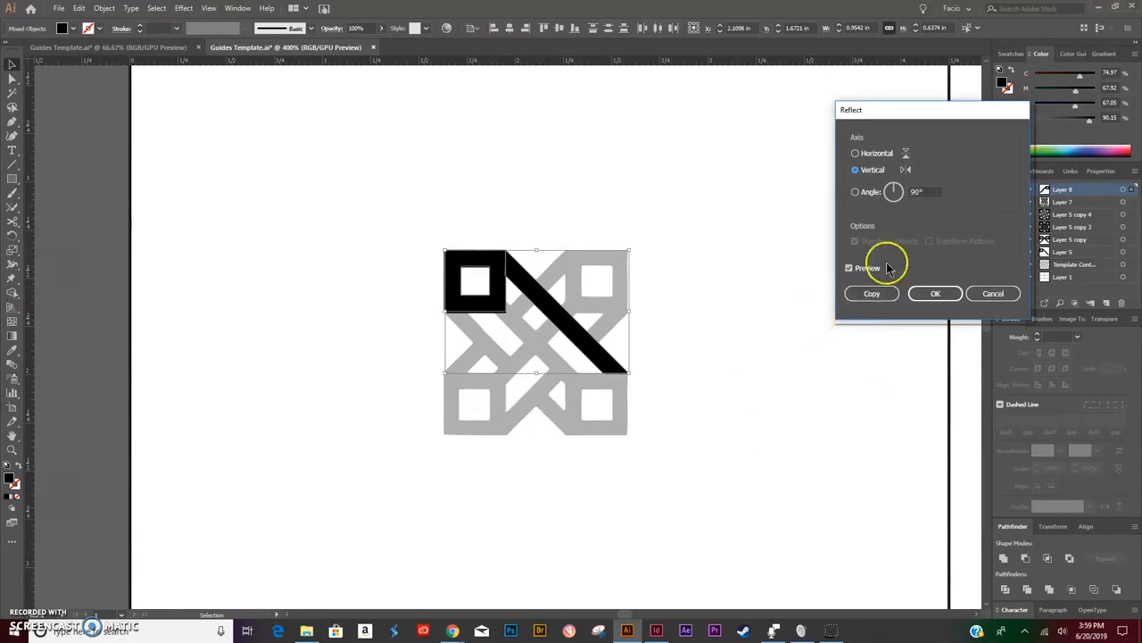
click(872, 293)
drag(415, 238, 747, 425)
right_click(574, 284)
mouse_move(613, 403)
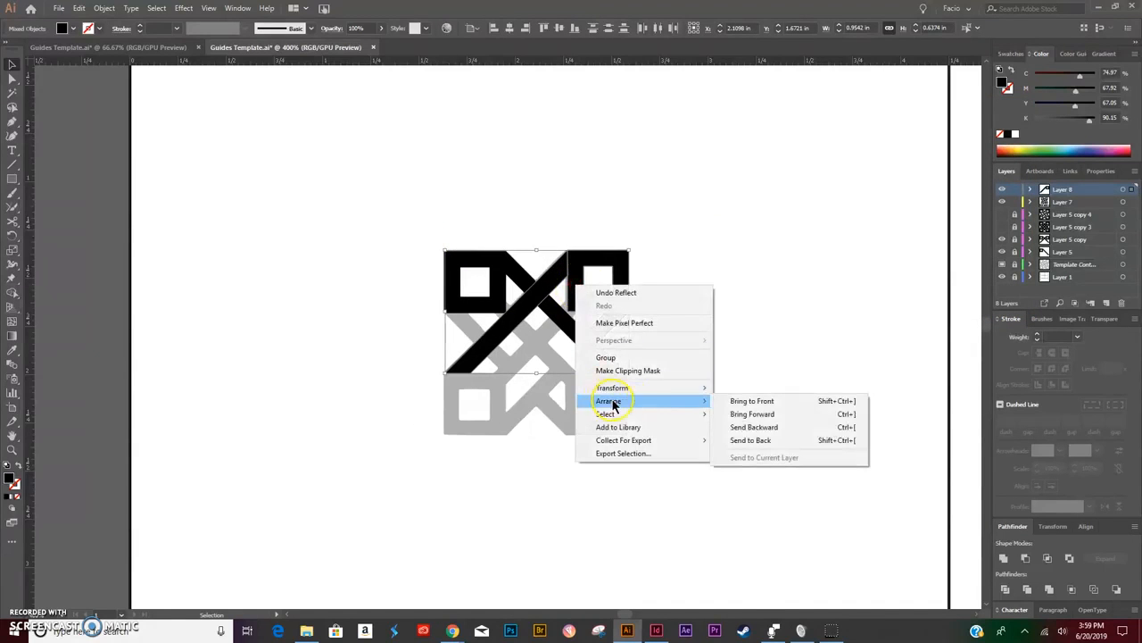
mouse_move(643, 387)
click(756, 433)
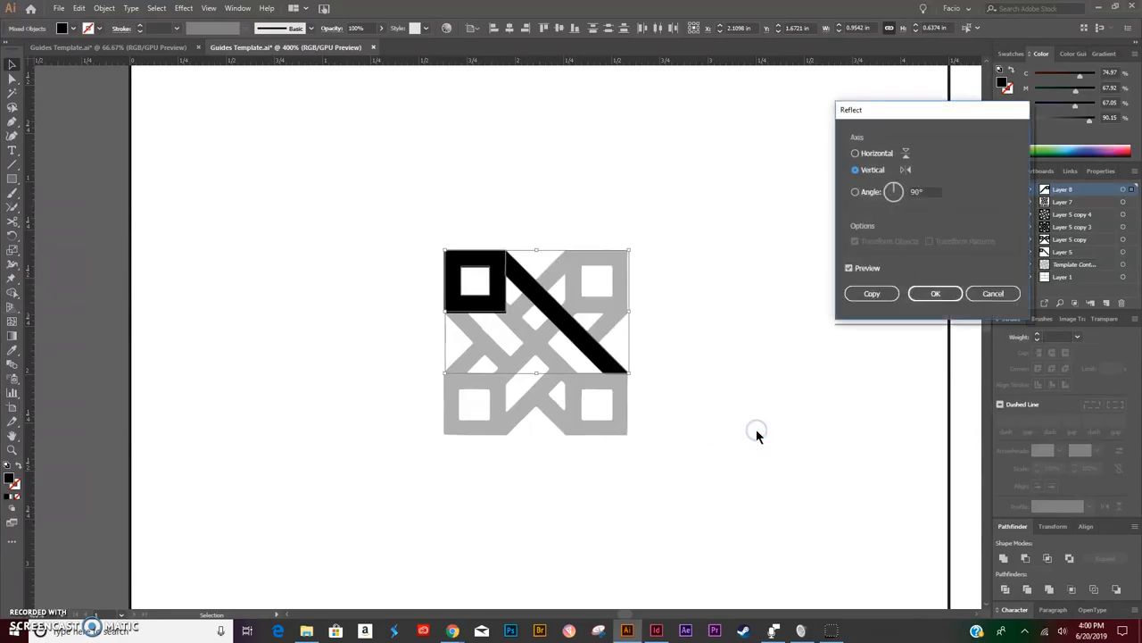
click(856, 154)
click(982, 293)
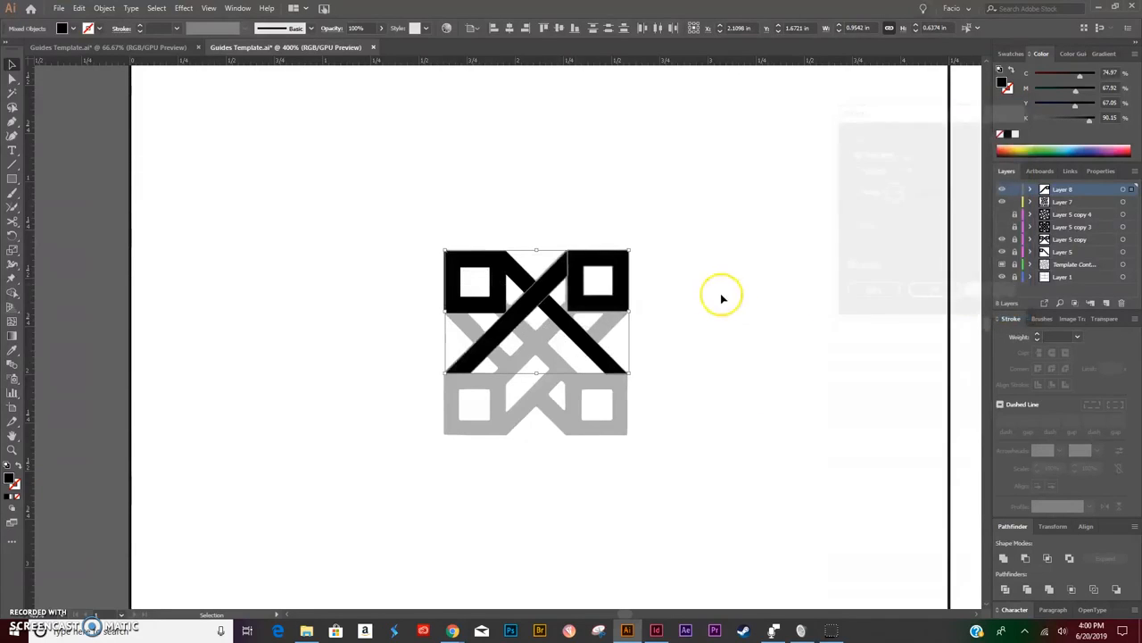
click(721, 298)
Check which squares and bars belong to the reflected artwork by selecting individual pieces and hiding Layer 5
click(580, 278)
shift+click(554, 279)
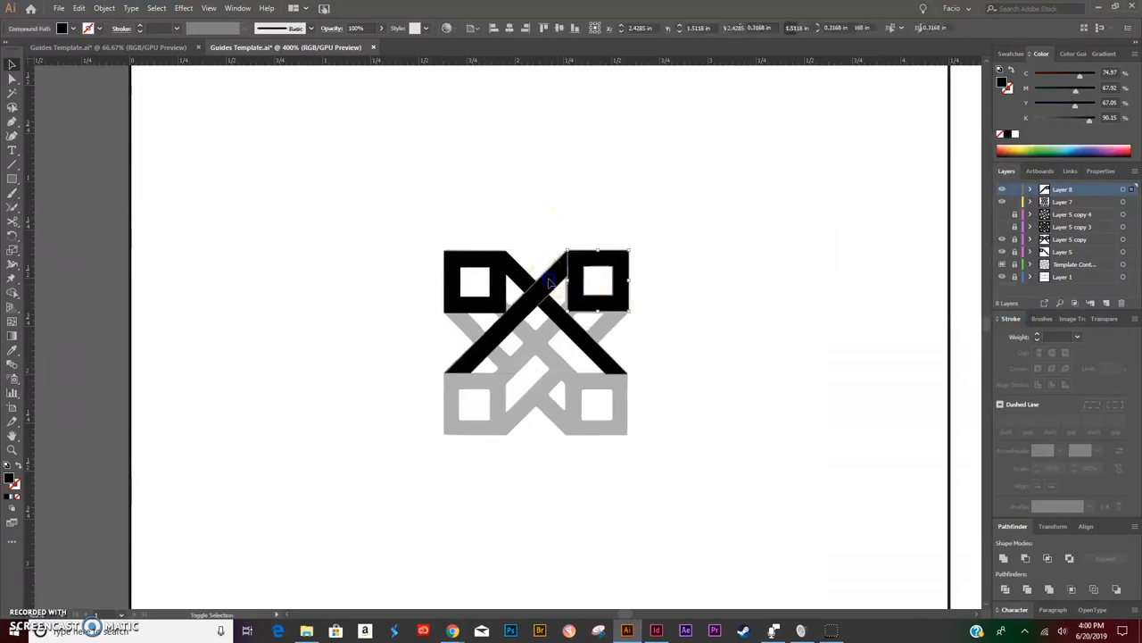
click(475, 265)
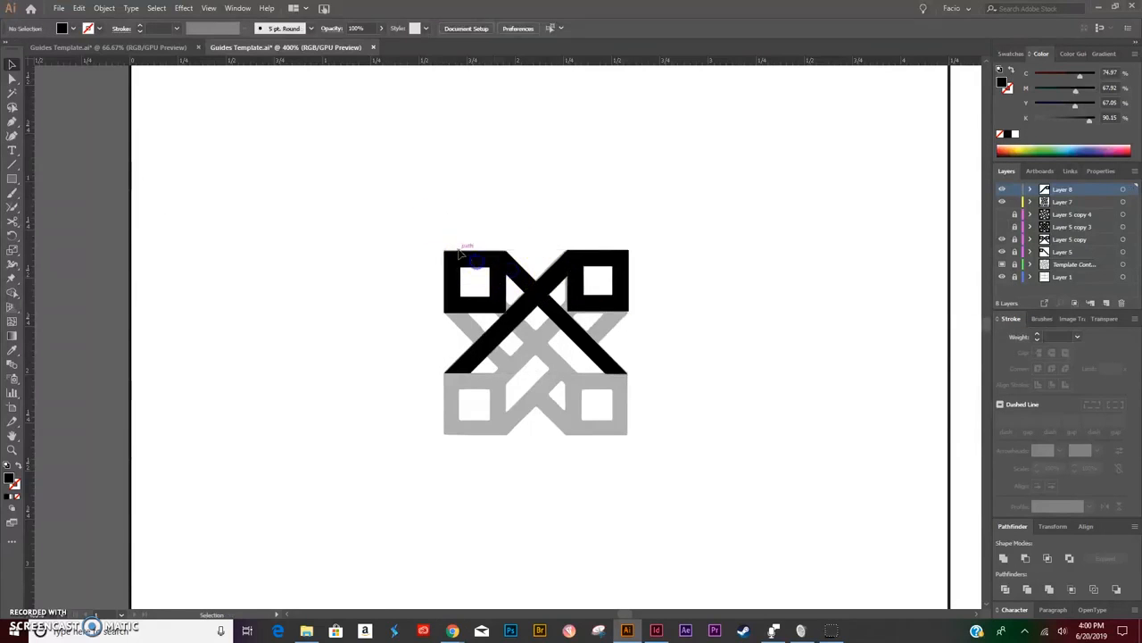
click(1002, 202)
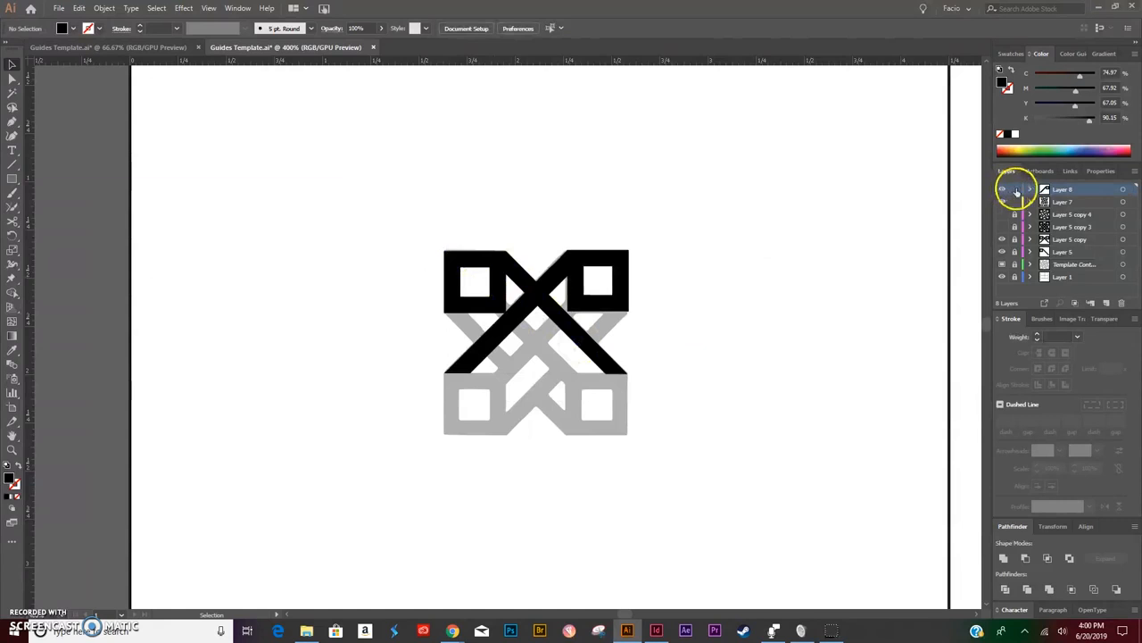
click(1001, 241)
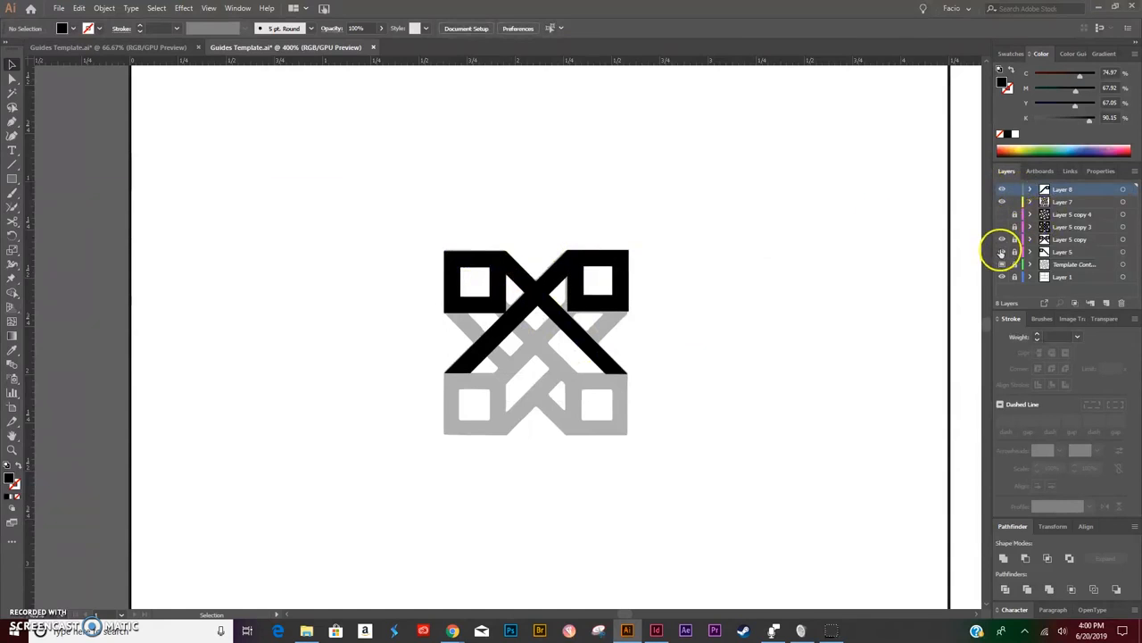
click(1001, 253)
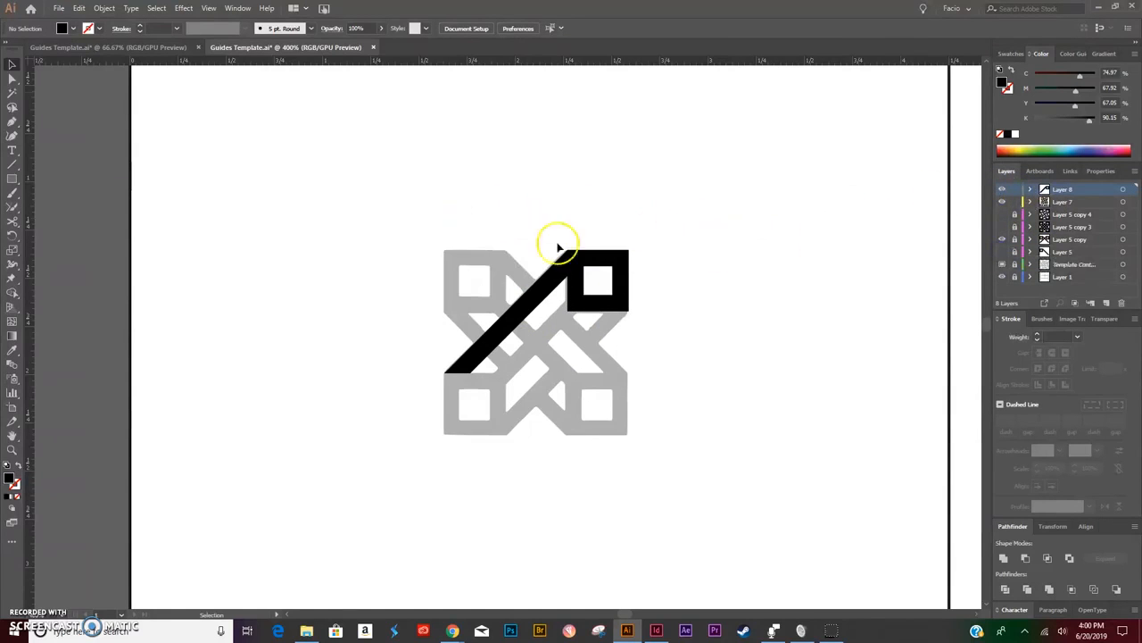
Undo the reflection of the square and diagonal bar on Layer 8, and hide Layer 5 and Layer 5 copy
key(ctrl+z)
key(ctrl+z)
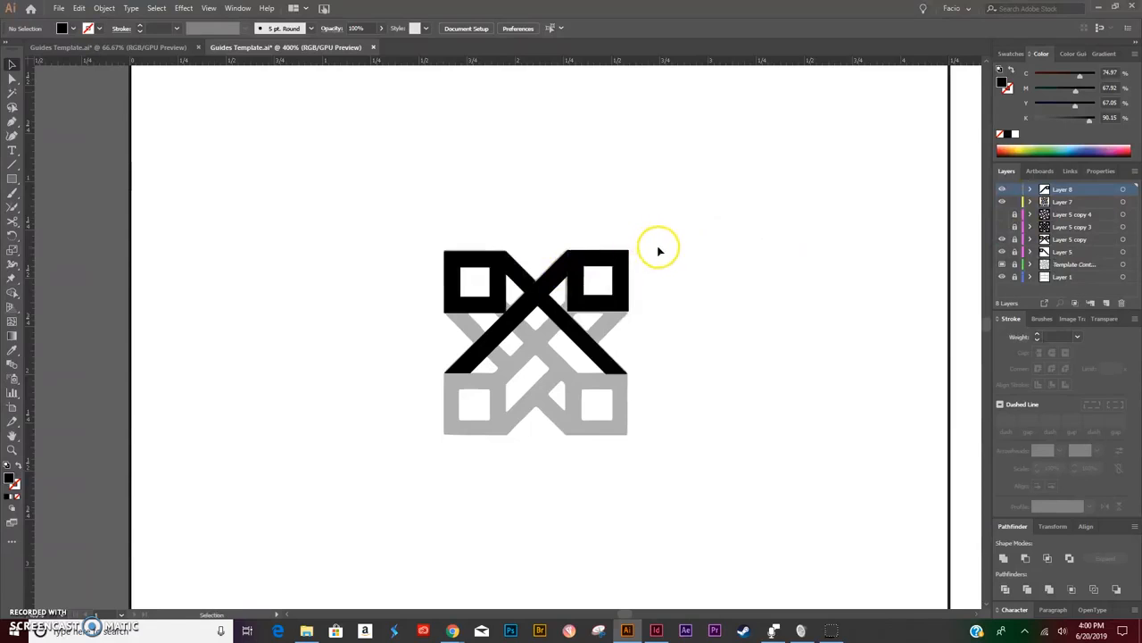
click(719, 256)
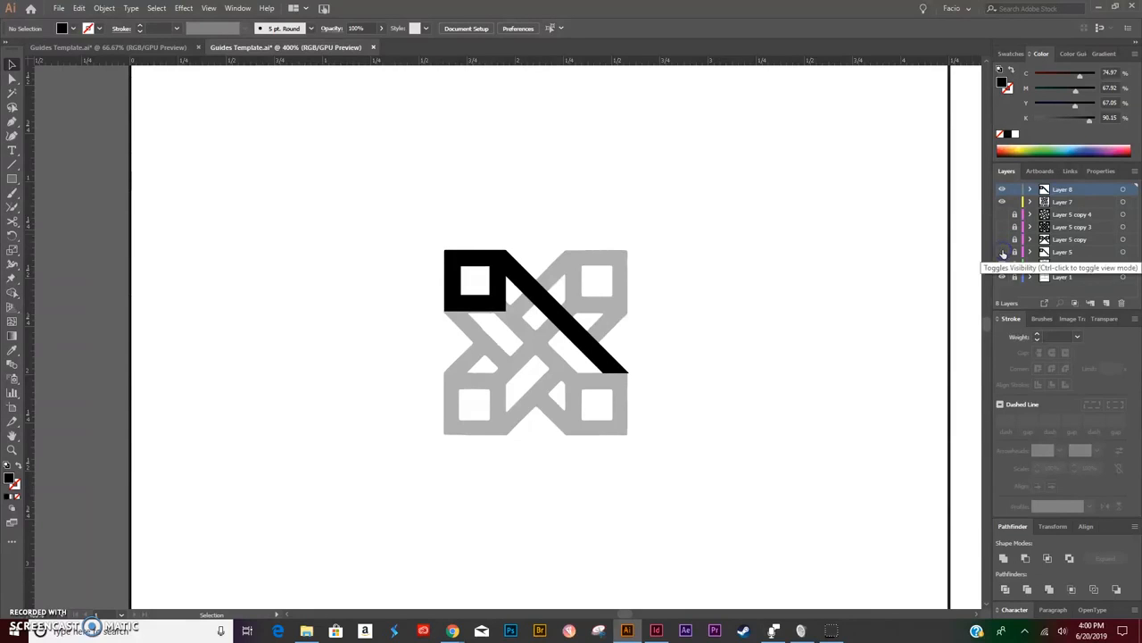
Create a reflected copy of the square and diagonal bar across the vertical axis, keeping the original, and deselect the artwork
click(473, 257)
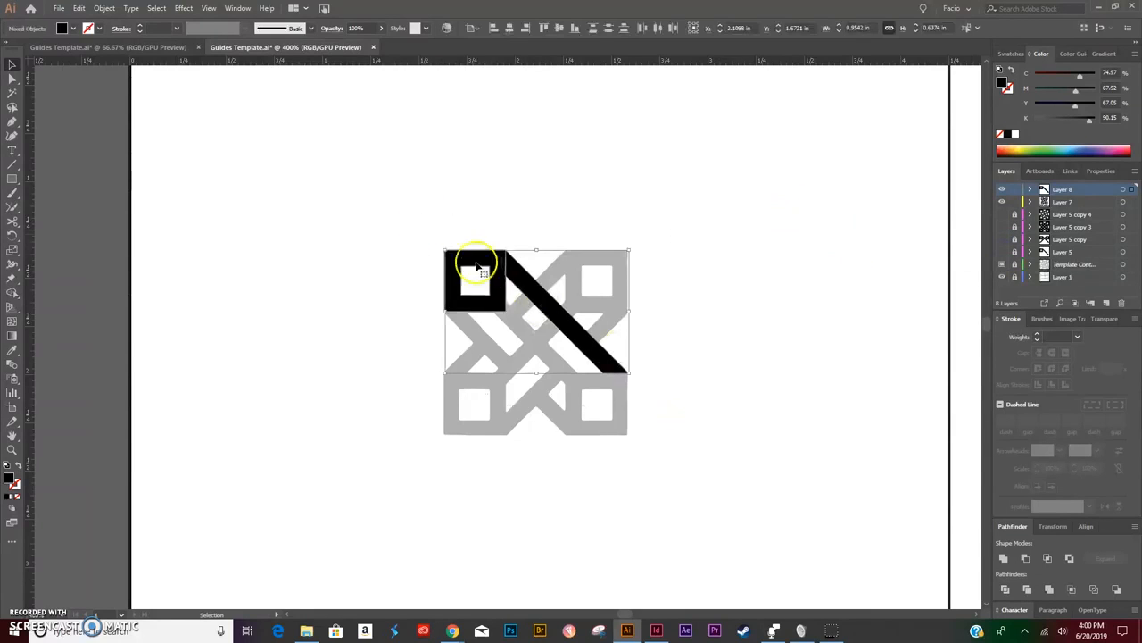
right_click(493, 268)
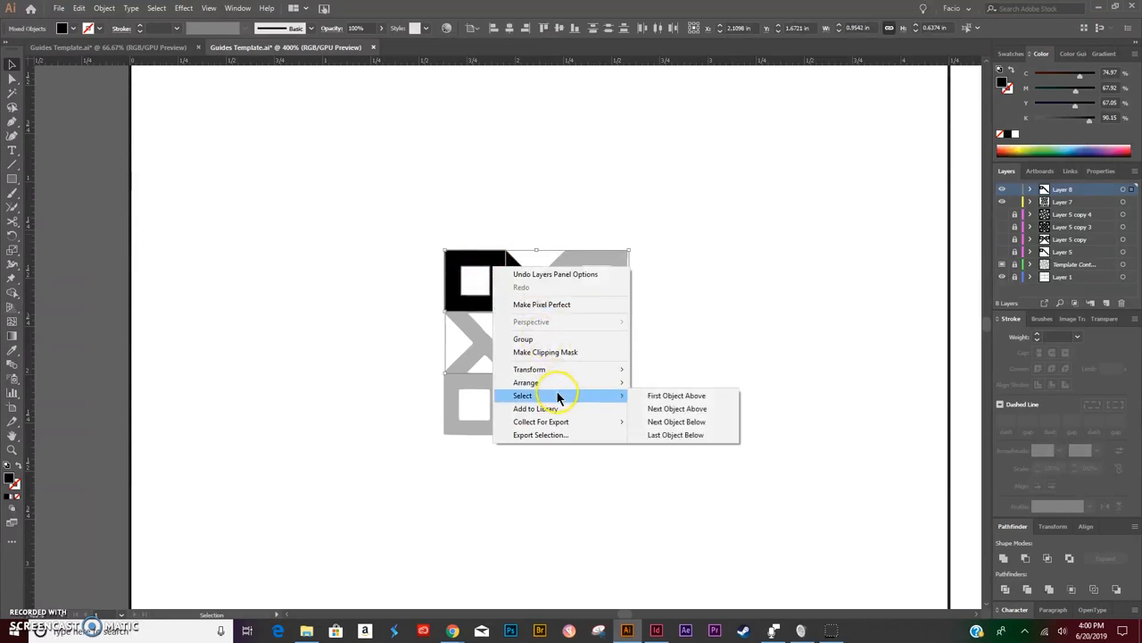
mouse_move(591, 370)
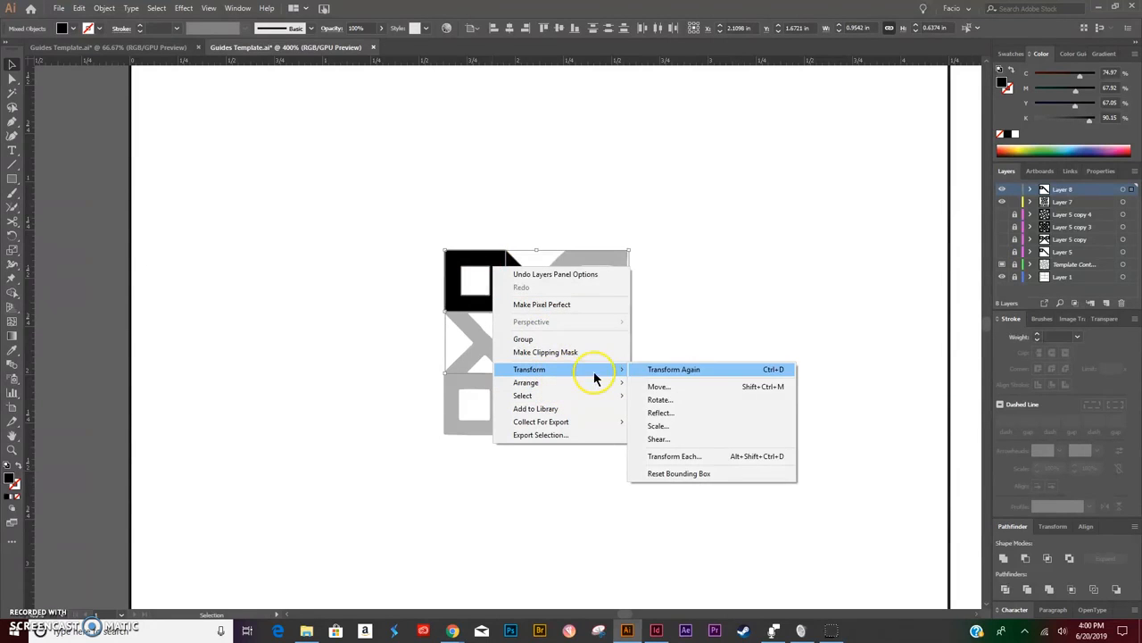
click(684, 409)
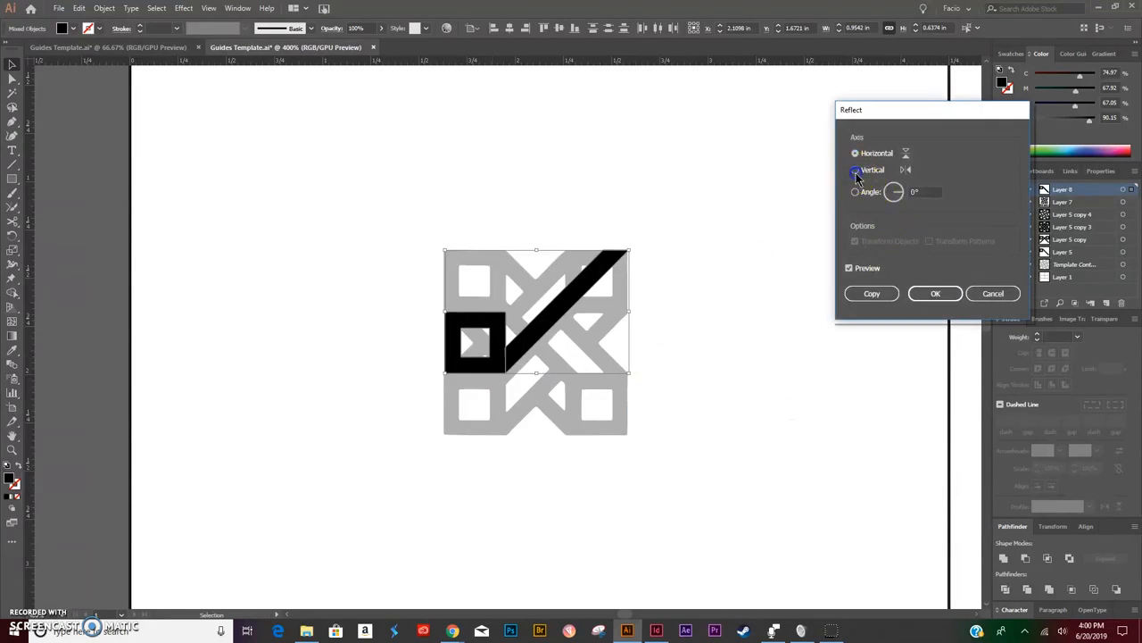
click(855, 172)
click(880, 292)
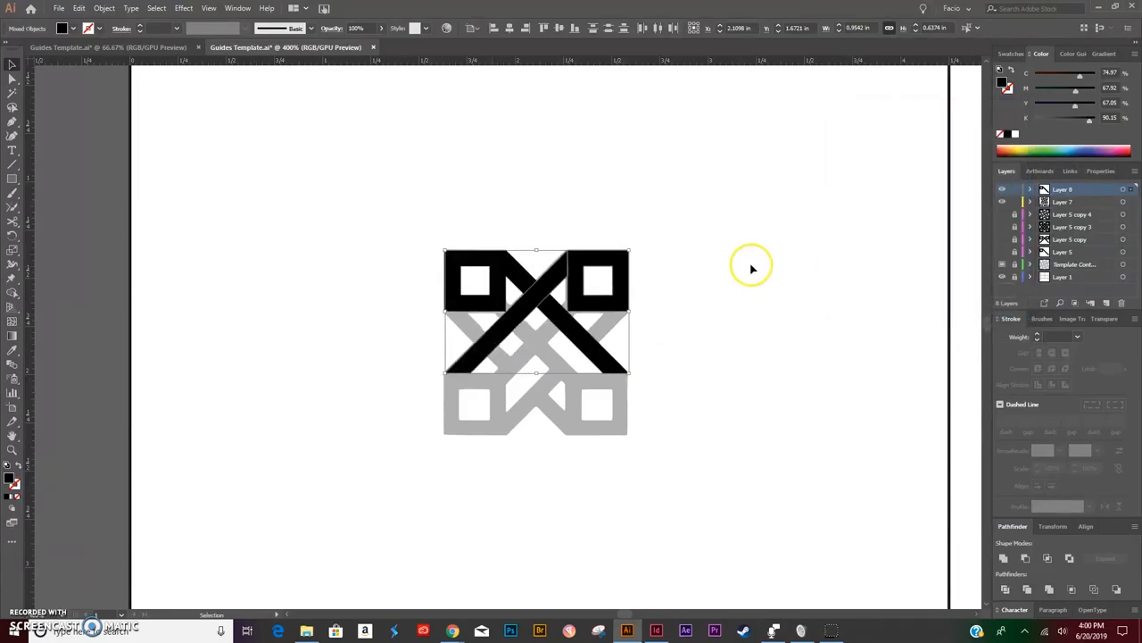
click(562, 371)
Select both squares with their crossing bars and create a reflected copy across the horizontal axis
drag(420, 217, 739, 425)
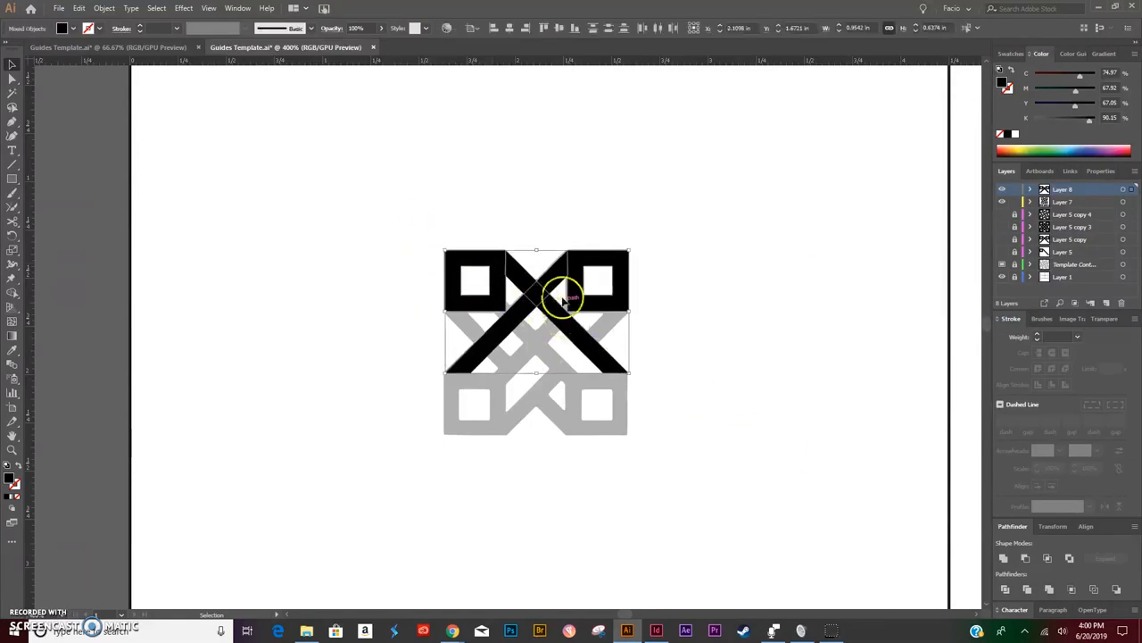
right_click(578, 280)
mouse_move(643, 385)
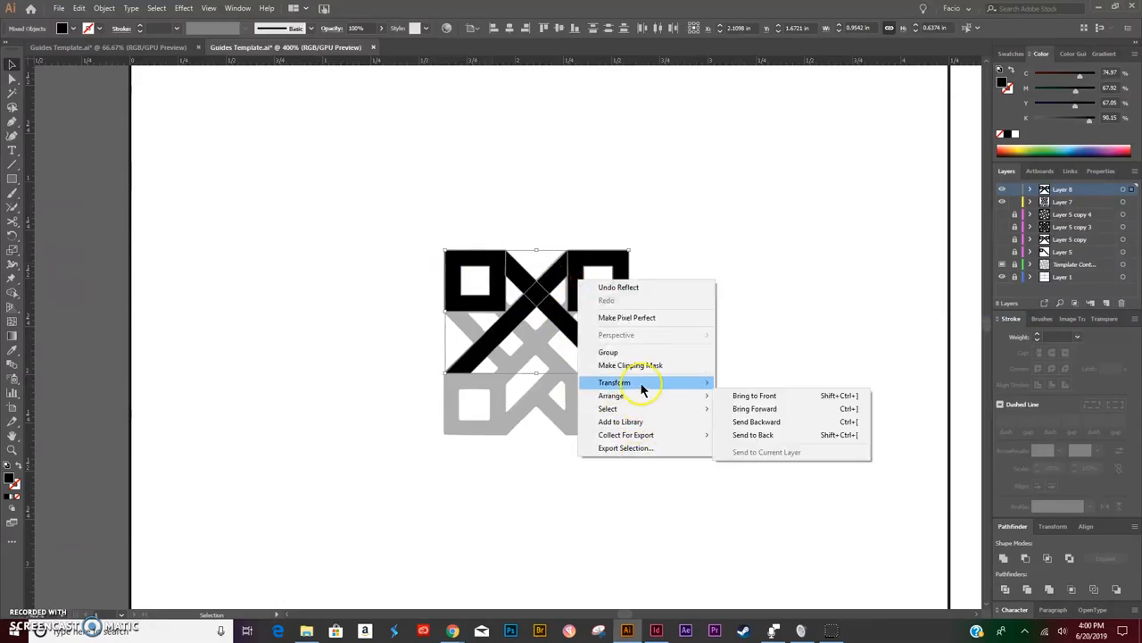
click(745, 426)
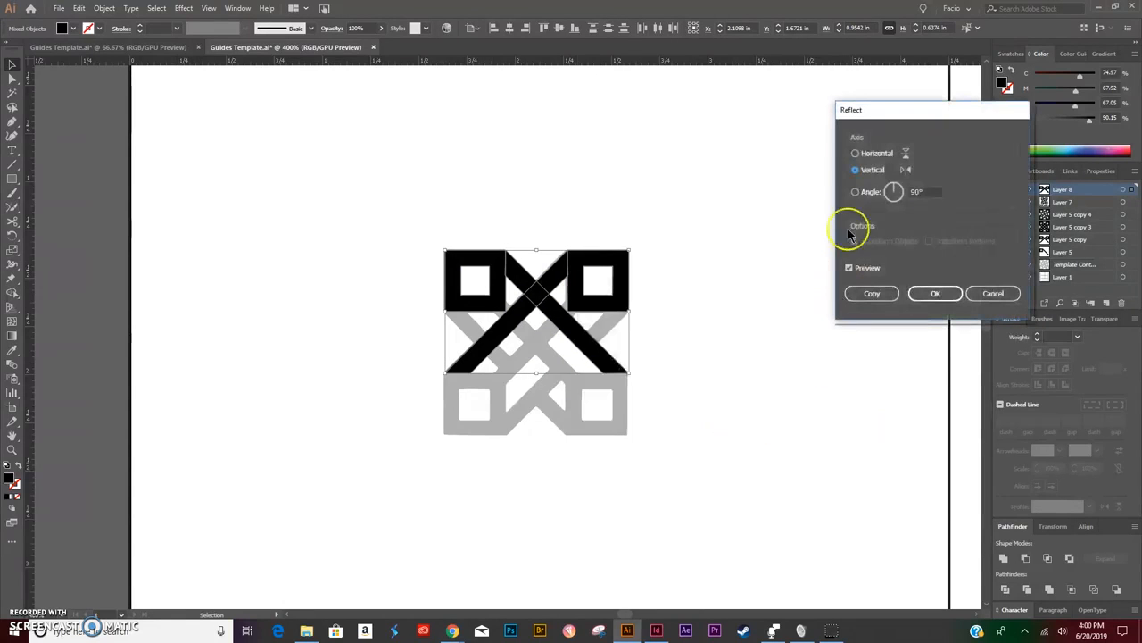
click(856, 154)
click(887, 295)
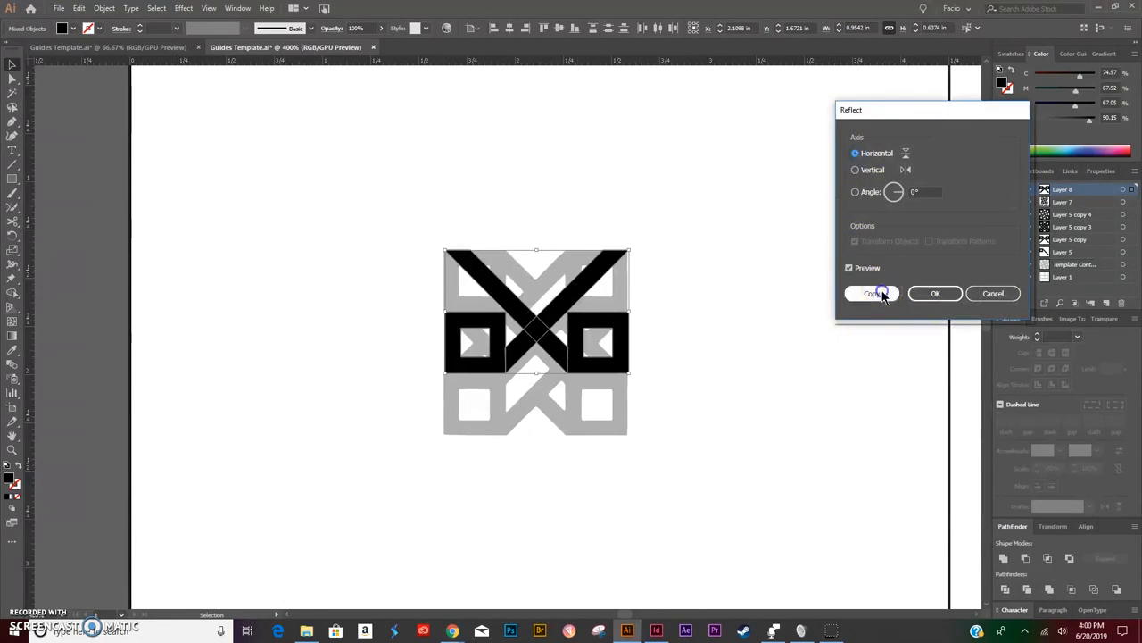
Move the reflected copy down over the lower half of the grey template, align it with the upper half and deselect it
drag(576, 354, 613, 481)
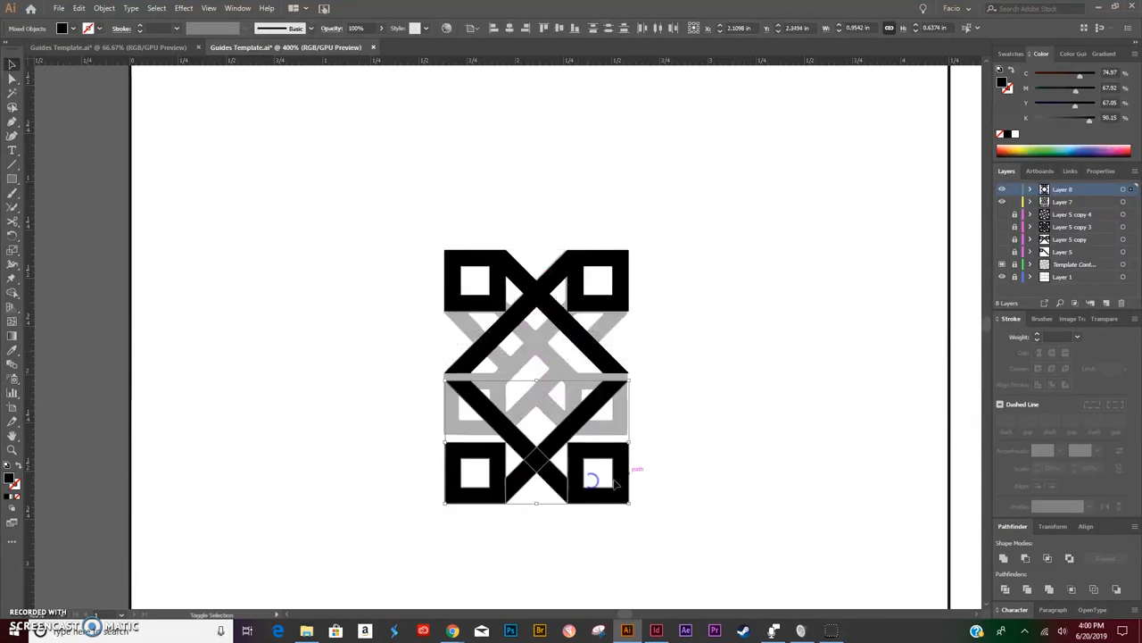
drag(588, 421, 592, 351)
key(z)
drag(430, 287, 1006, 362)
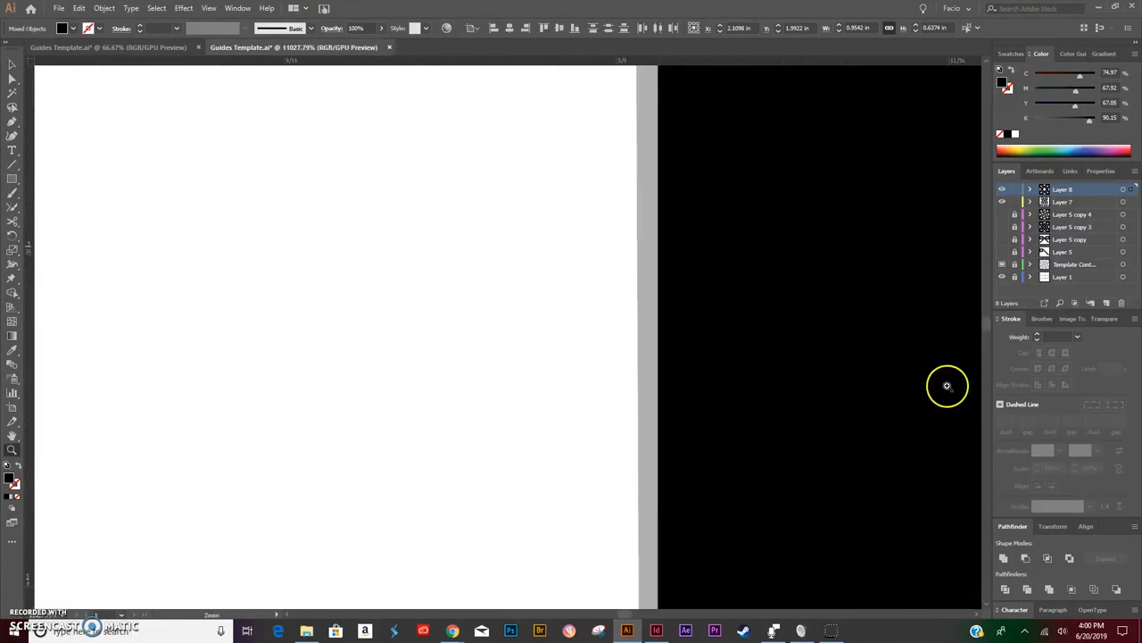
key(v)
drag(775, 327, 776, 312)
click(591, 347)
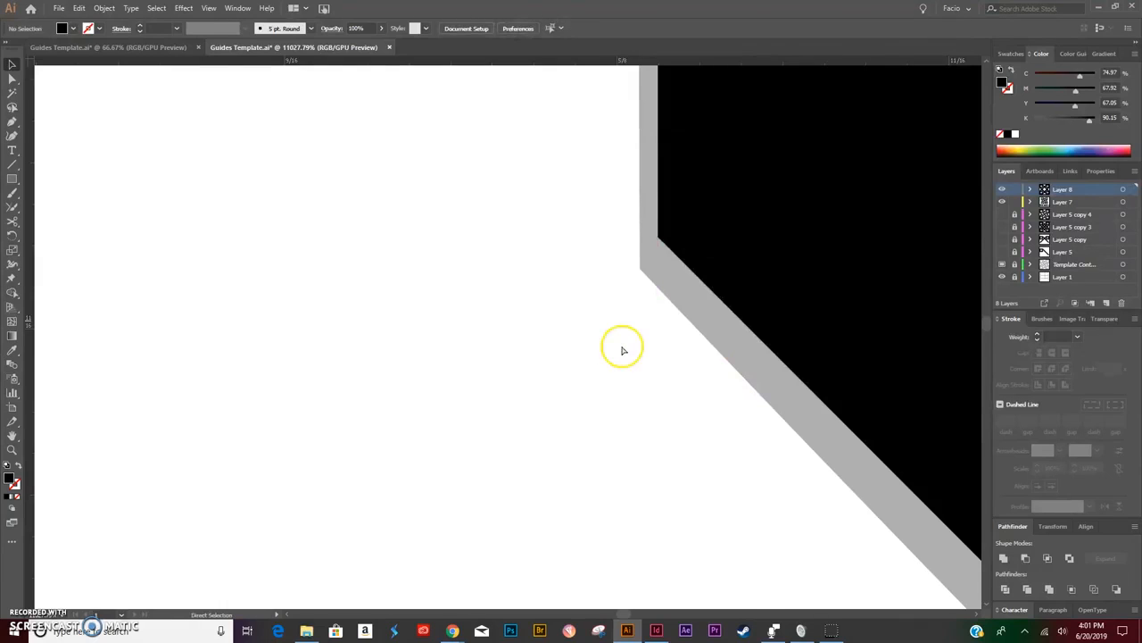
Compare the mirrored logo with the reference stages by hiding Layer 8, showing Layer 5 and its copies, and restoring the original visibility
key(ctrl+0)
key(z)
drag(368, 150, 556, 239)
key(v)
click(668, 250)
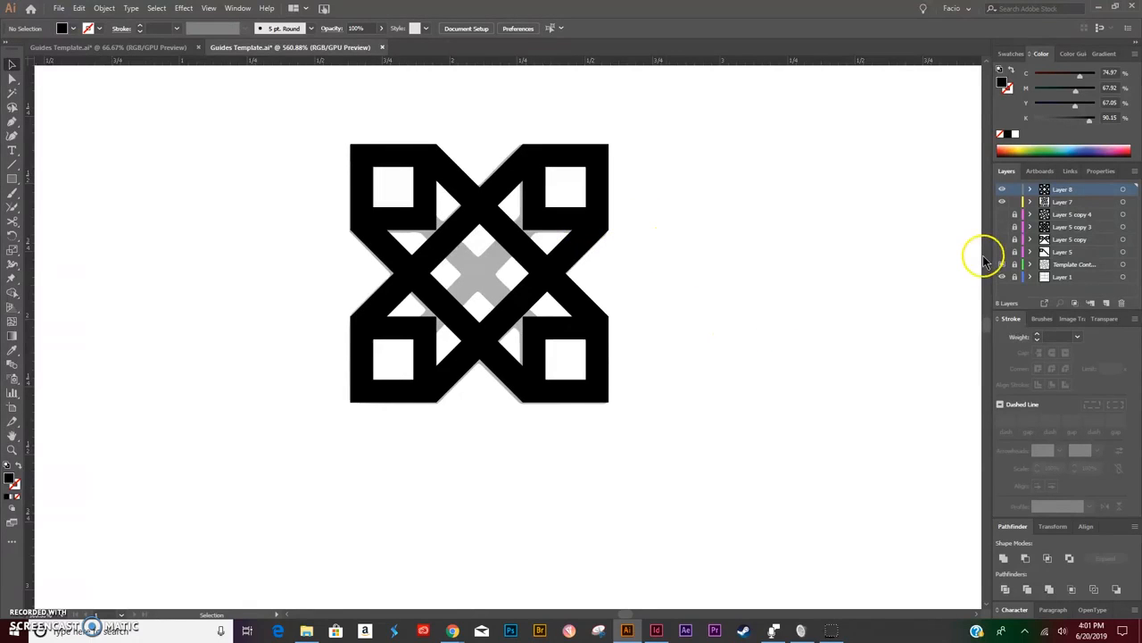
key(ctrl+minus)
key(ctrl+minus)
key(ctrl+minus)
key(ctrl+minus)
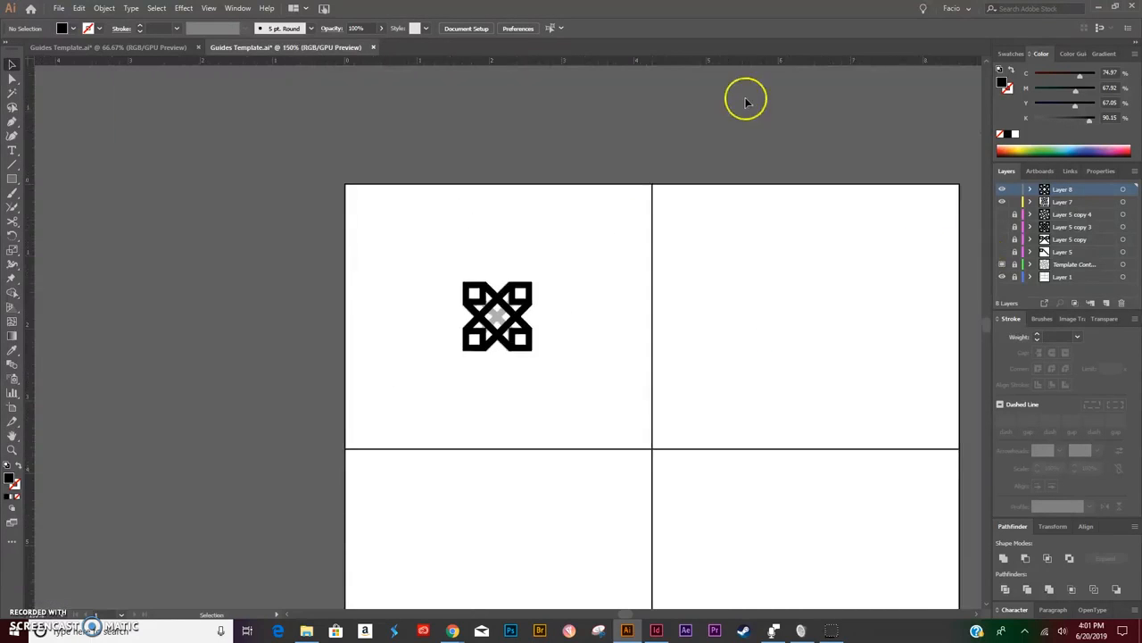
scroll(746, 101, down, 5)
click(1002, 190)
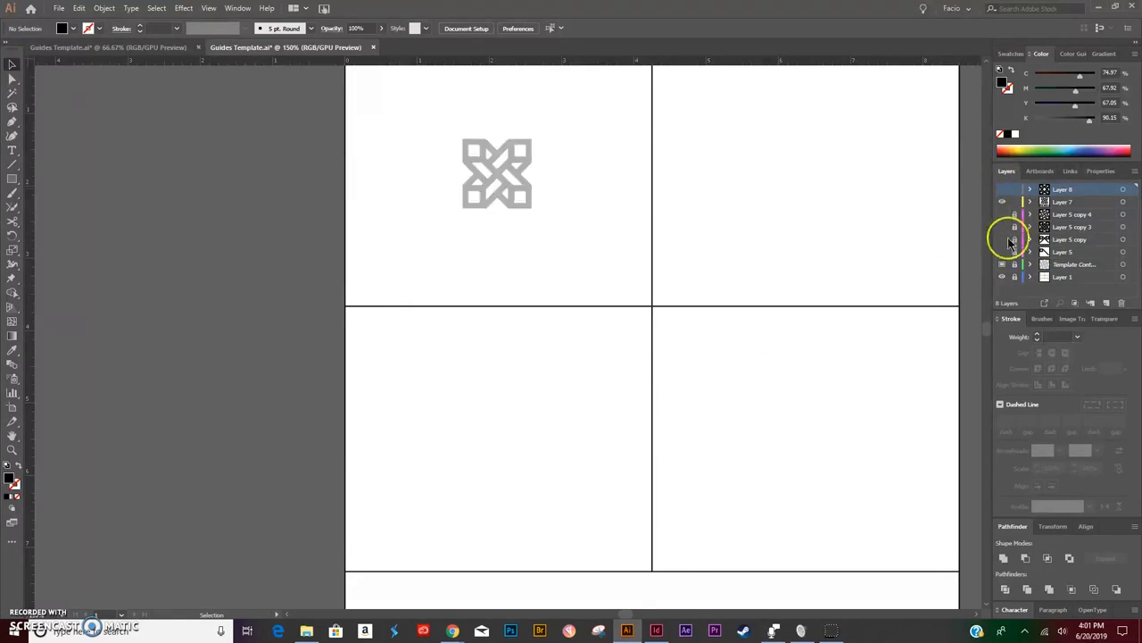
click(1002, 239)
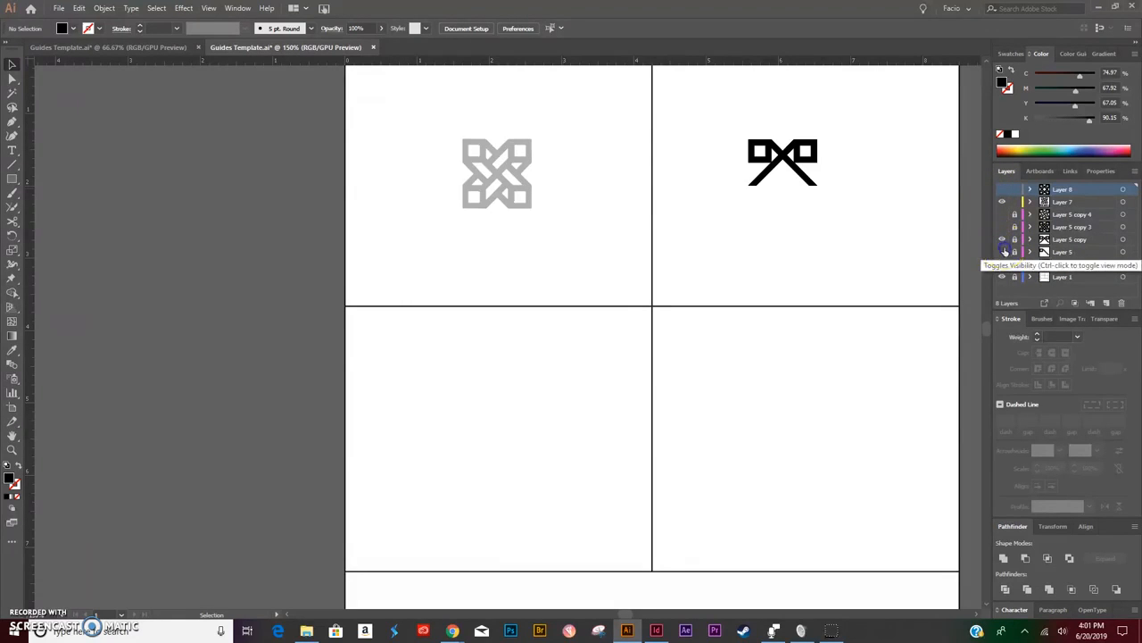
click(1002, 252)
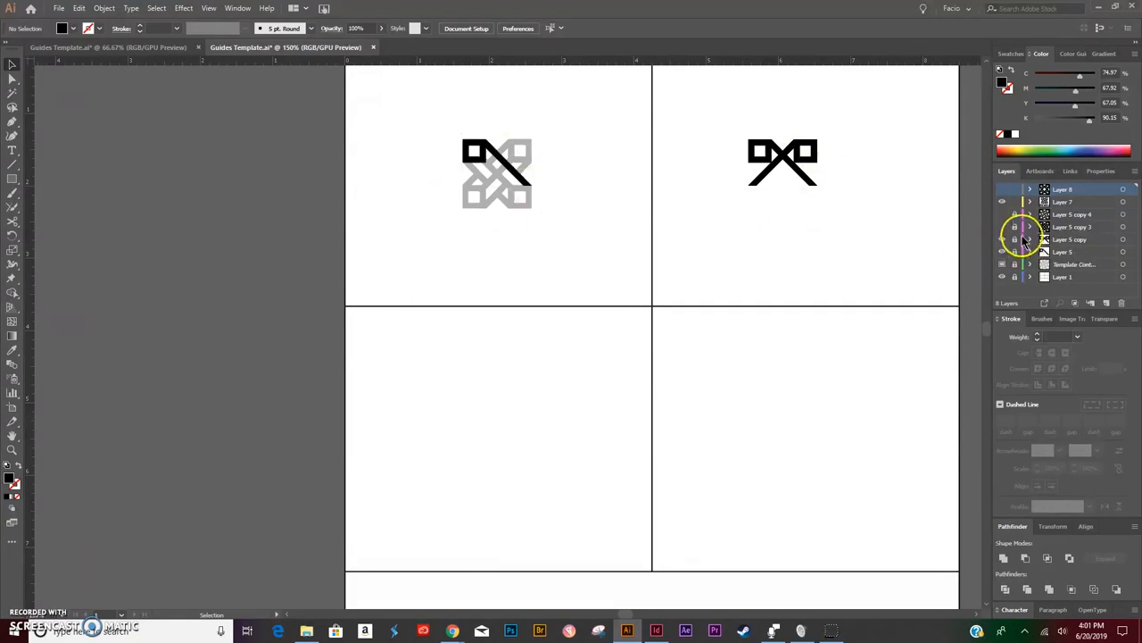
click(1002, 214)
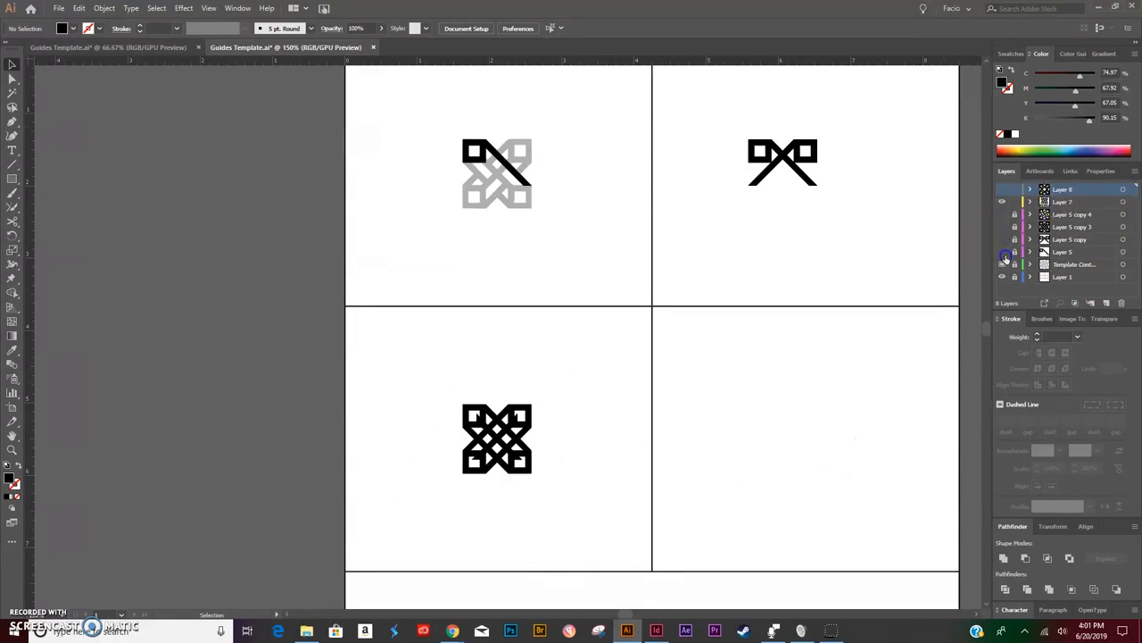
drag(1004, 255, 1004, 254)
click(1002, 190)
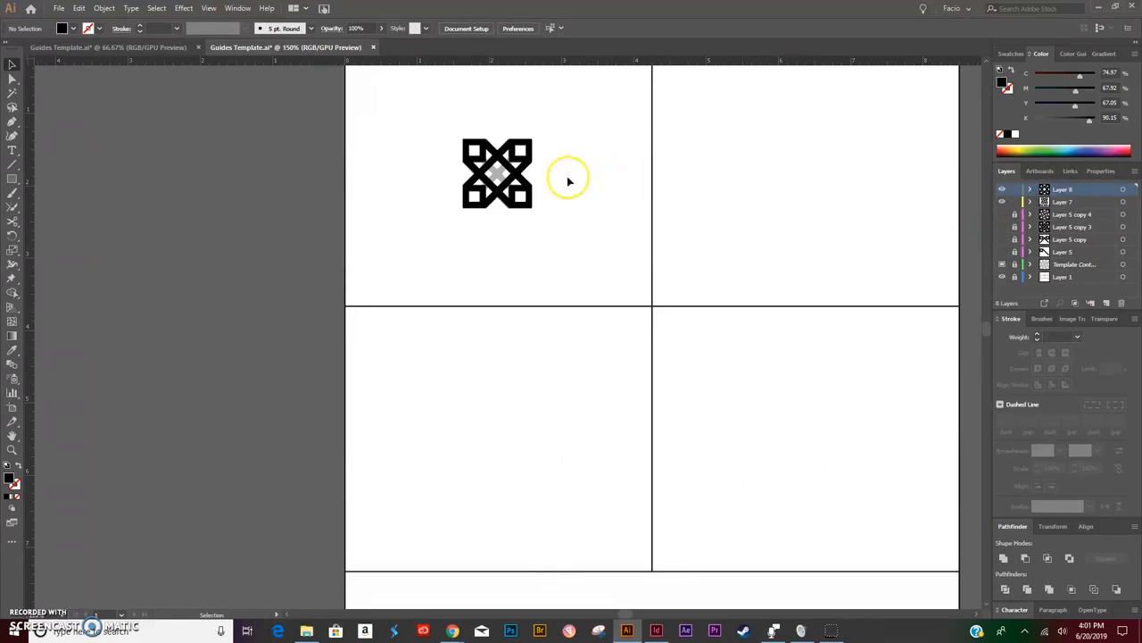
Duplicate the upper diagonal bar that descends to the right and place the copy parallel to it across the logo's centre
key(ctrl+equal)
key(ctrl+equal)
key(ctrl+equal)
key(ctrl+equal)
scroll(543, 184, up, 8)
scroll(557, 183, up, 5)
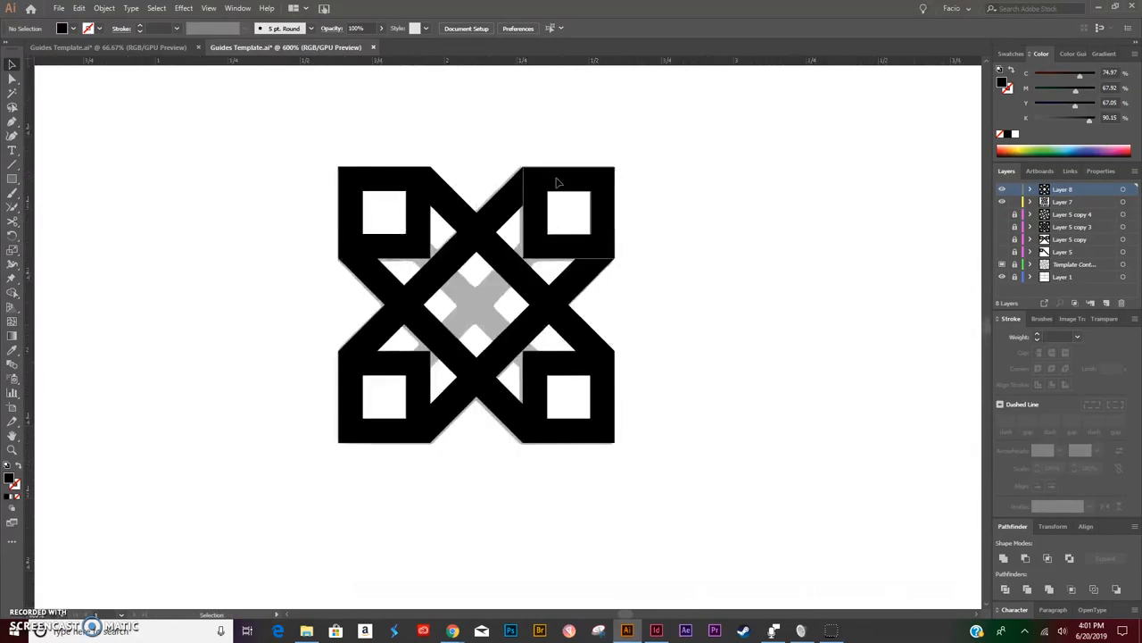
click(503, 262)
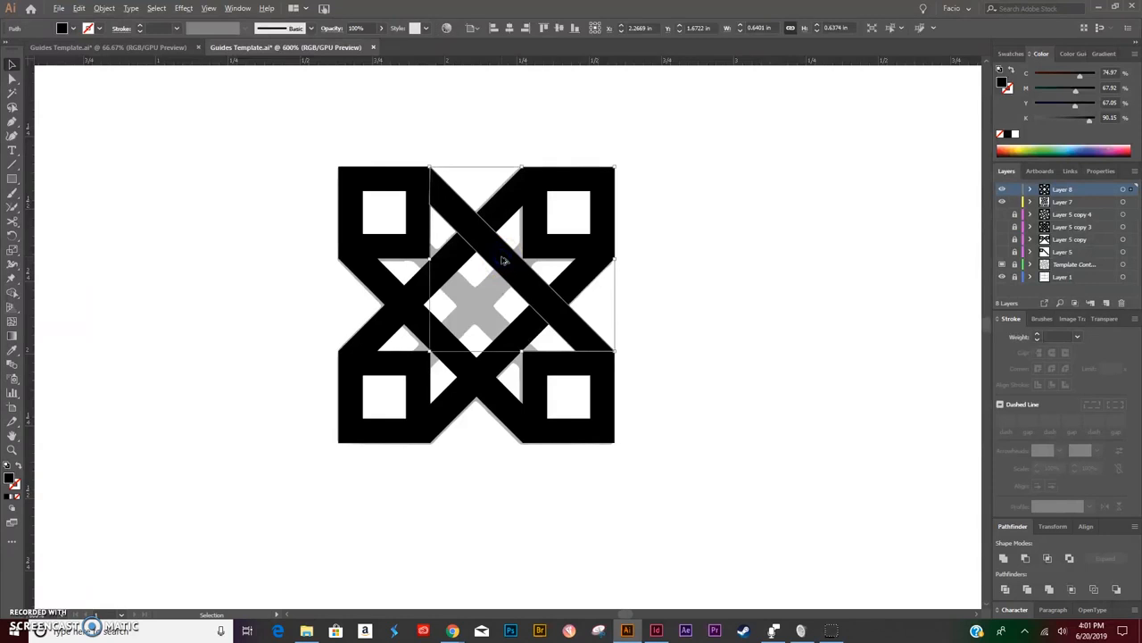
drag(502, 260, 456, 291)
click(791, 276)
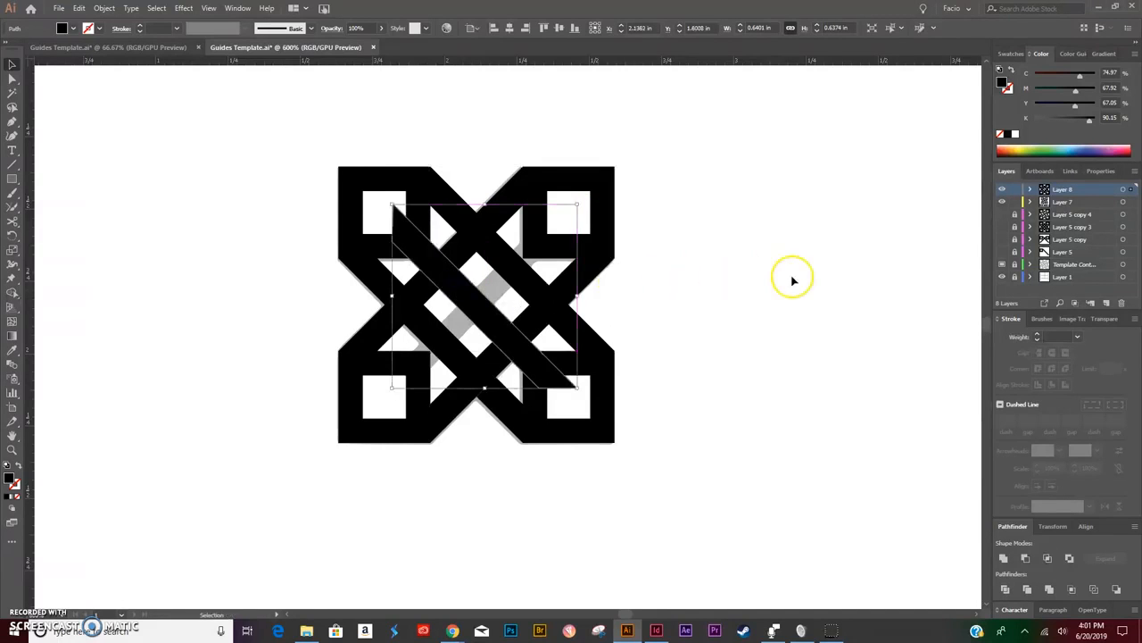
Duplicate the upper diagonal bar that descends to the left and place the copy across the centre, crossing the other middle bar
click(440, 276)
click(455, 263)
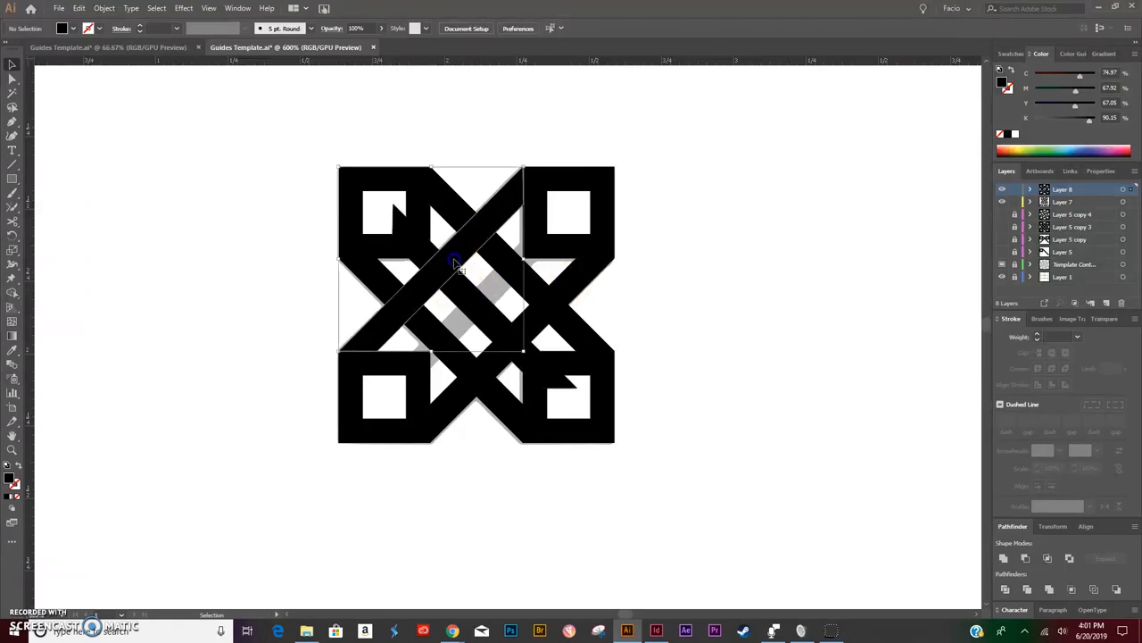
drag(457, 258, 490, 298)
click(625, 288)
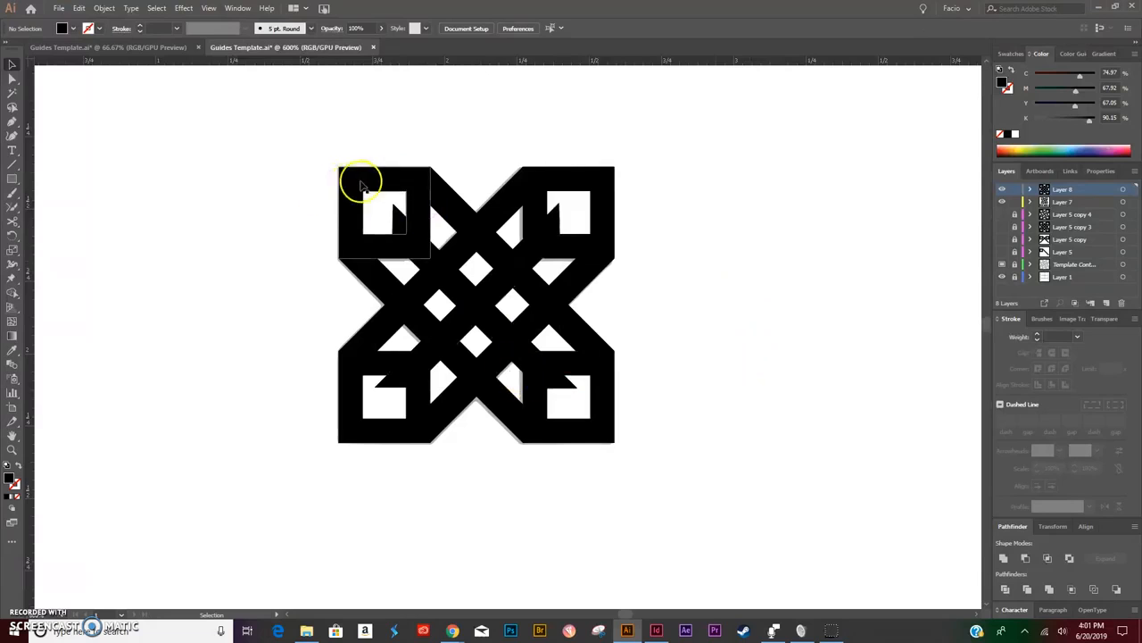
Compare the interlaced logo with the reference stages by hiding Layer 8 and toggling Layer 5, Layer 5 copy and Layer 5 copy 3
scroll(380, 188, down, 1)
key(ctrl+minus)
key(ctrl+minus)
key(ctrl+minus)
scroll(433, 242, down, 6)
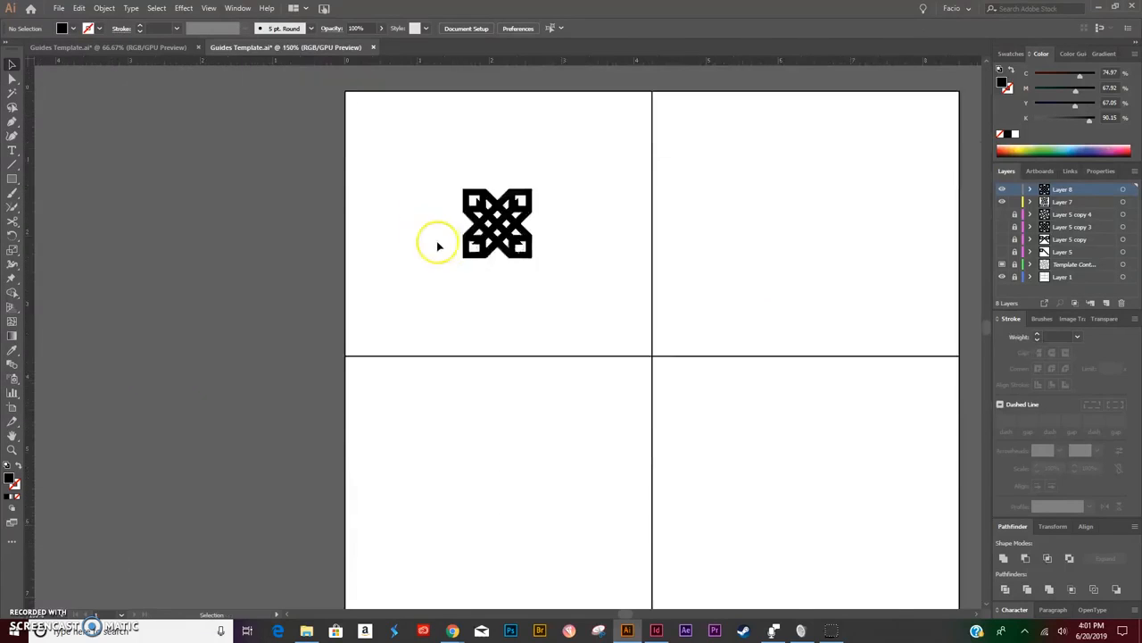
click(1001, 190)
click(1002, 252)
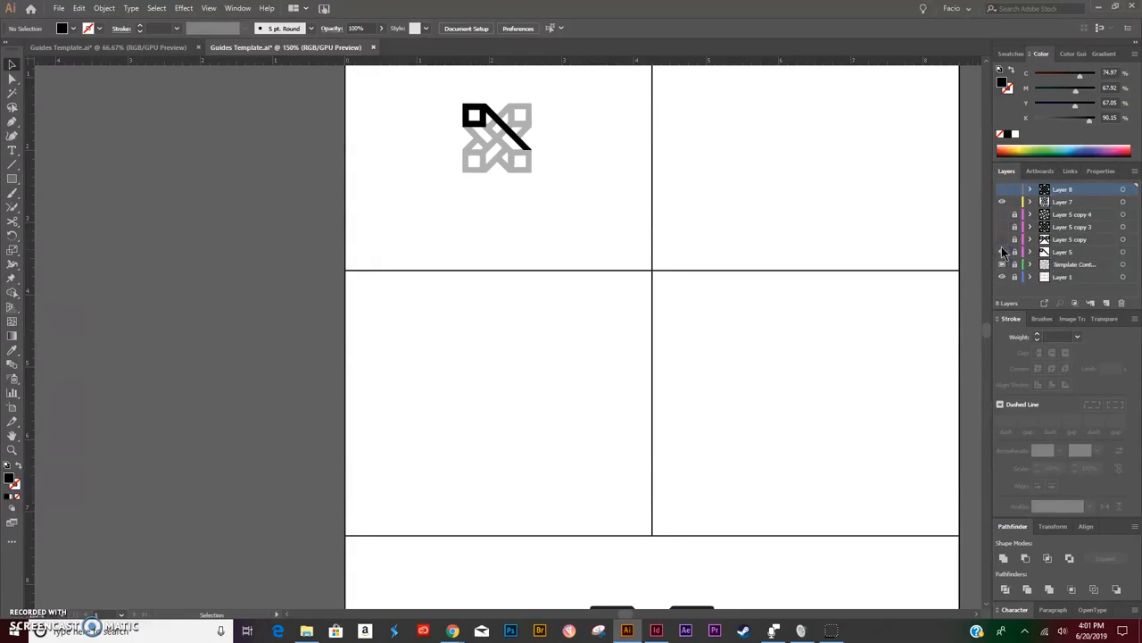
click(1002, 240)
click(1003, 228)
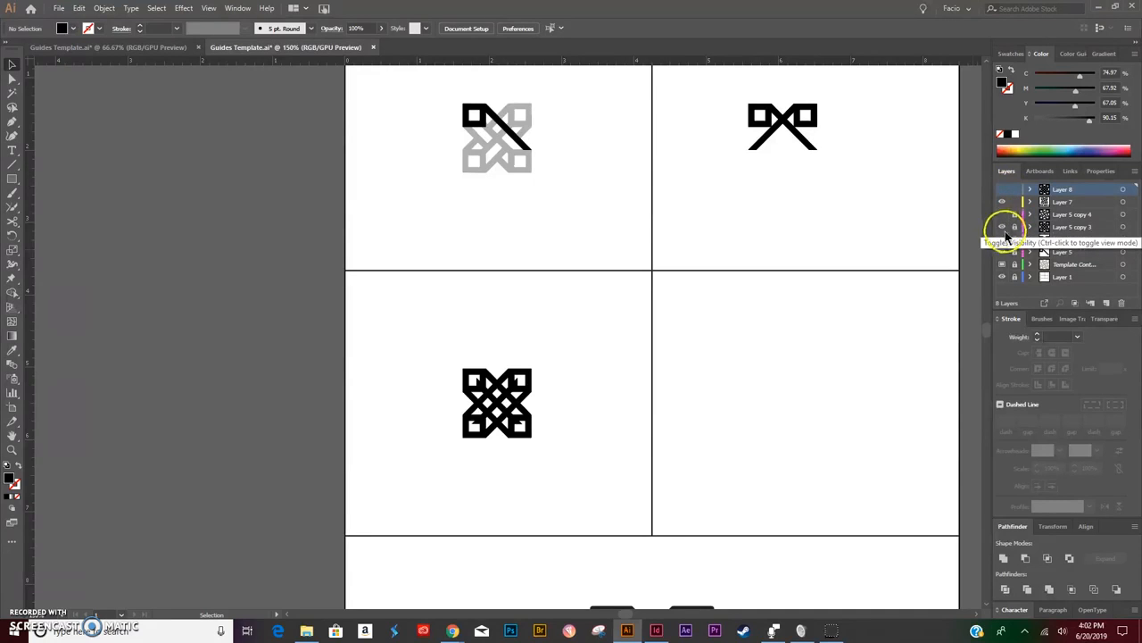
drag(1002, 227, 1002, 253)
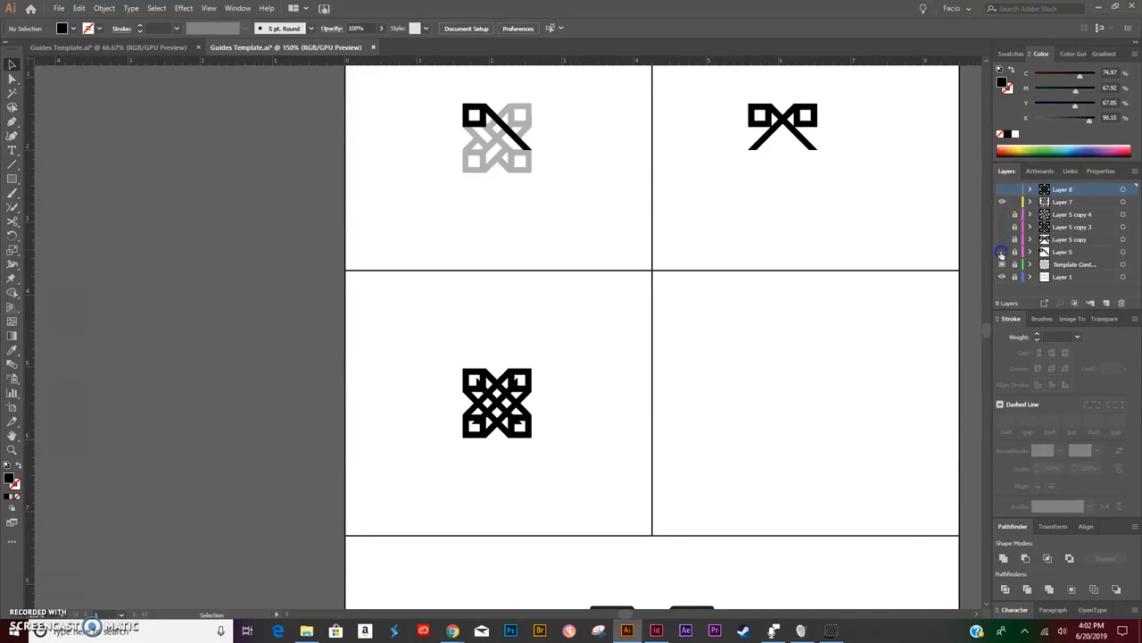
Show Layer 8, select the whole logo and remove the bar ends poking into the four corner squares with Shape Builder
click(1002, 189)
scroll(595, 258, up, 3)
key(ctrl+equal)
key(ctrl+equal)
key(ctrl+equal)
key(ctrl+equal)
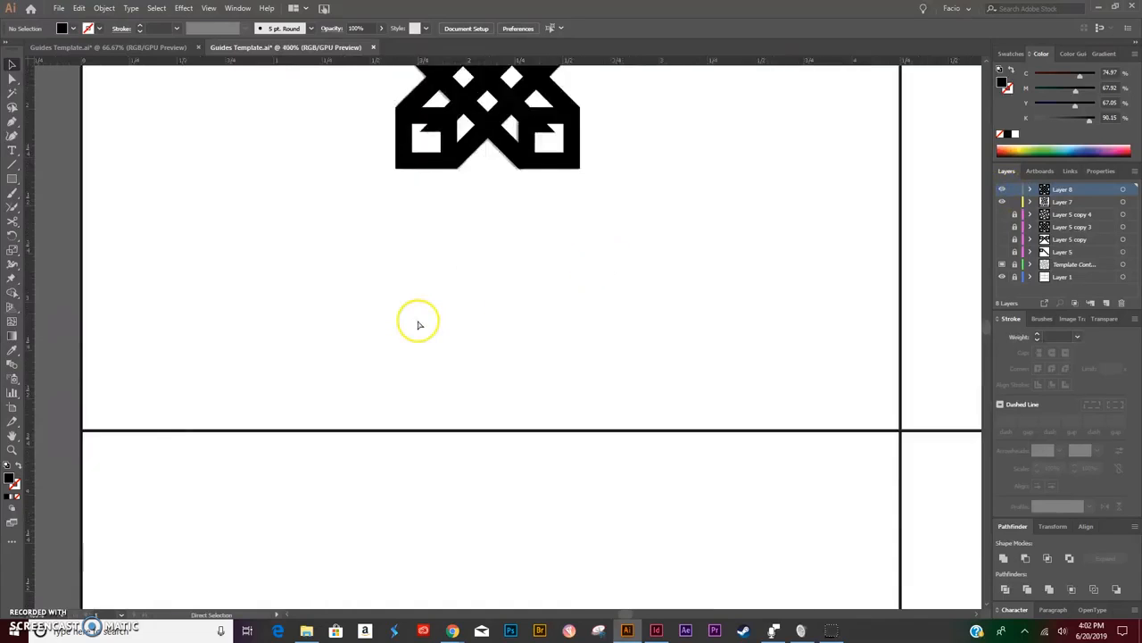
scroll(527, 184, up, 9)
drag(301, 103, 714, 439)
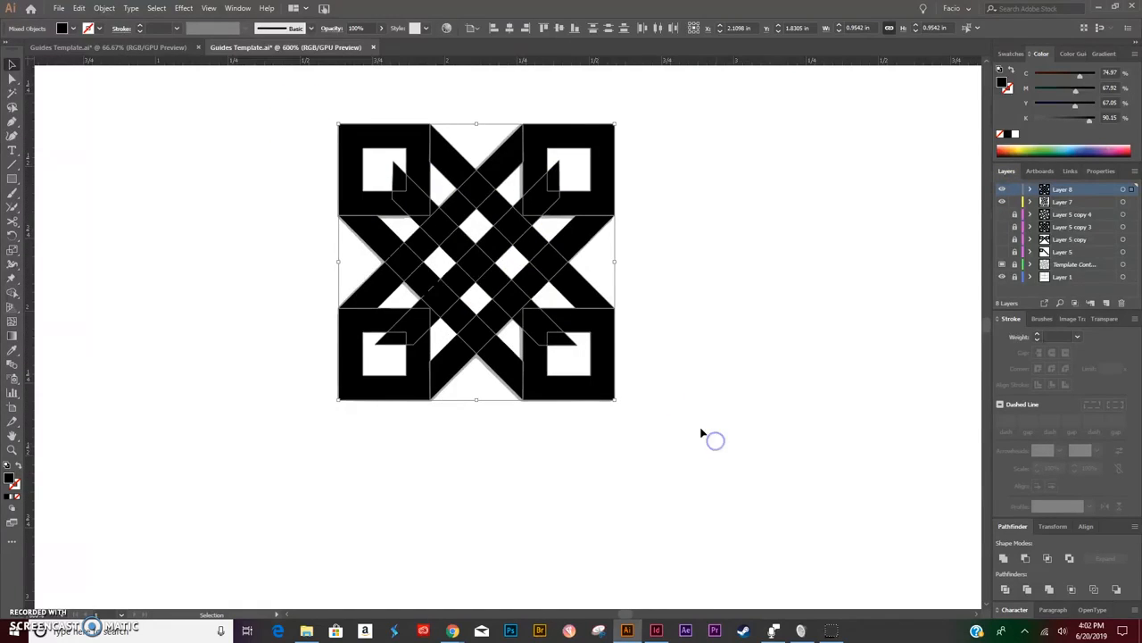
click(13, 297)
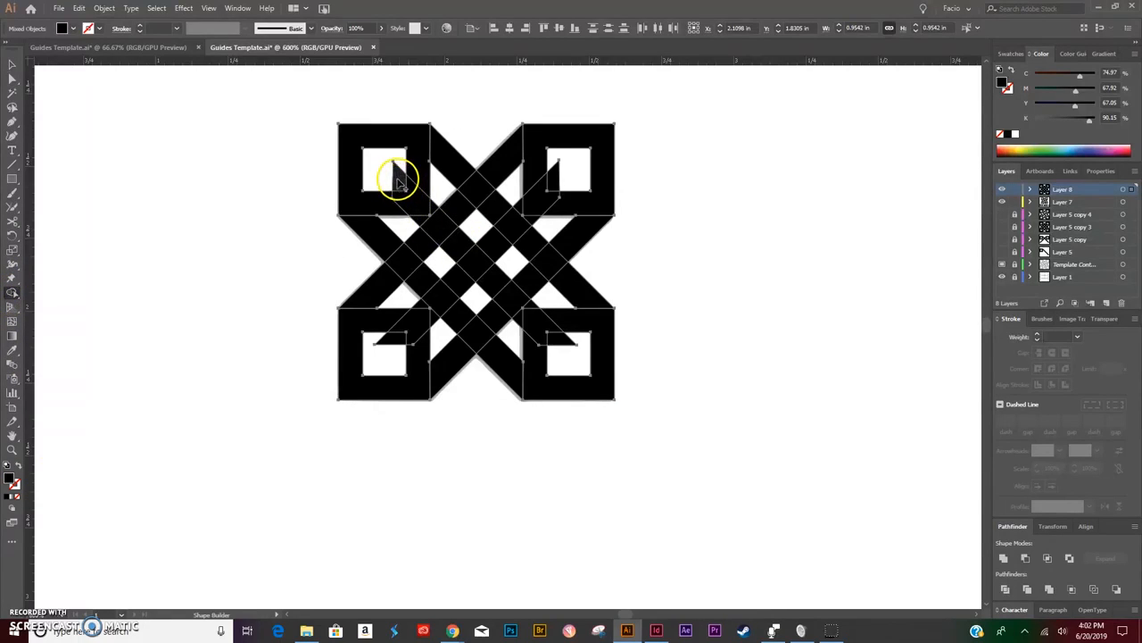
alt+click(398, 179)
alt+click(556, 181)
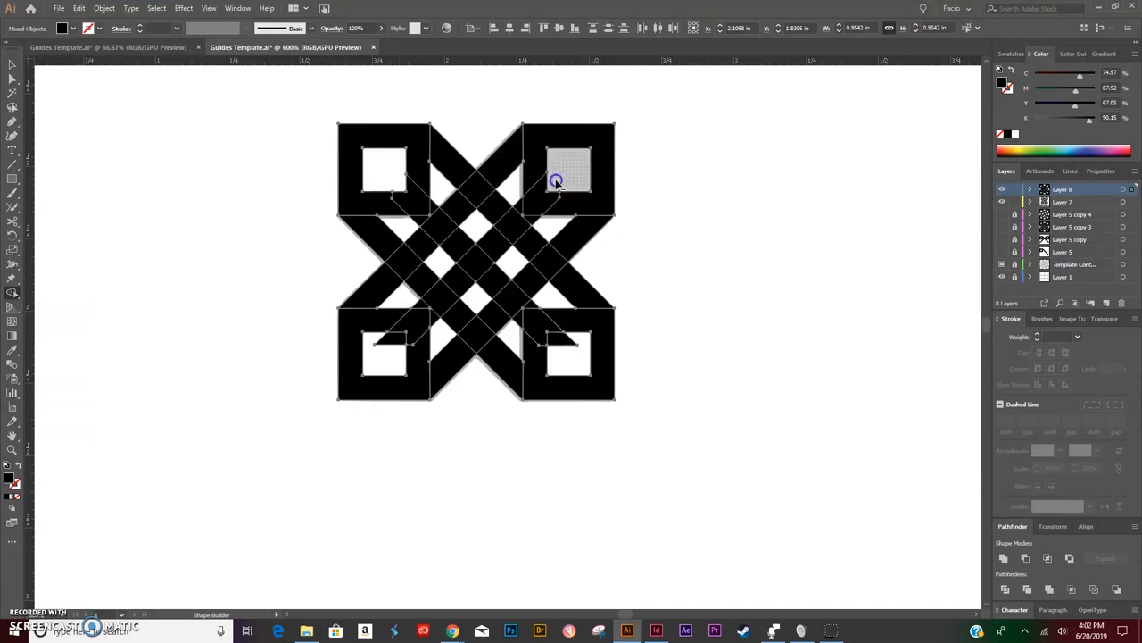
alt+click(567, 340)
alt+click(395, 339)
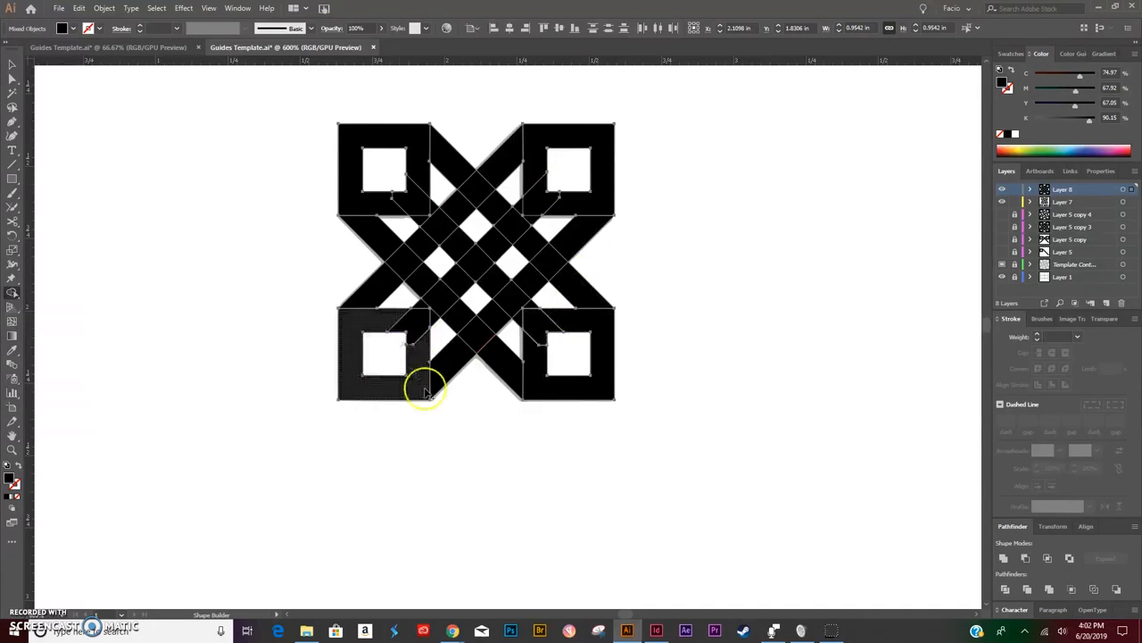
Move the black logo sideways off the grey template so that both stand side by side for reference
key(v)
drag(533, 204, 243, 204)
key(a)
scroll(327, 357, left, 5)
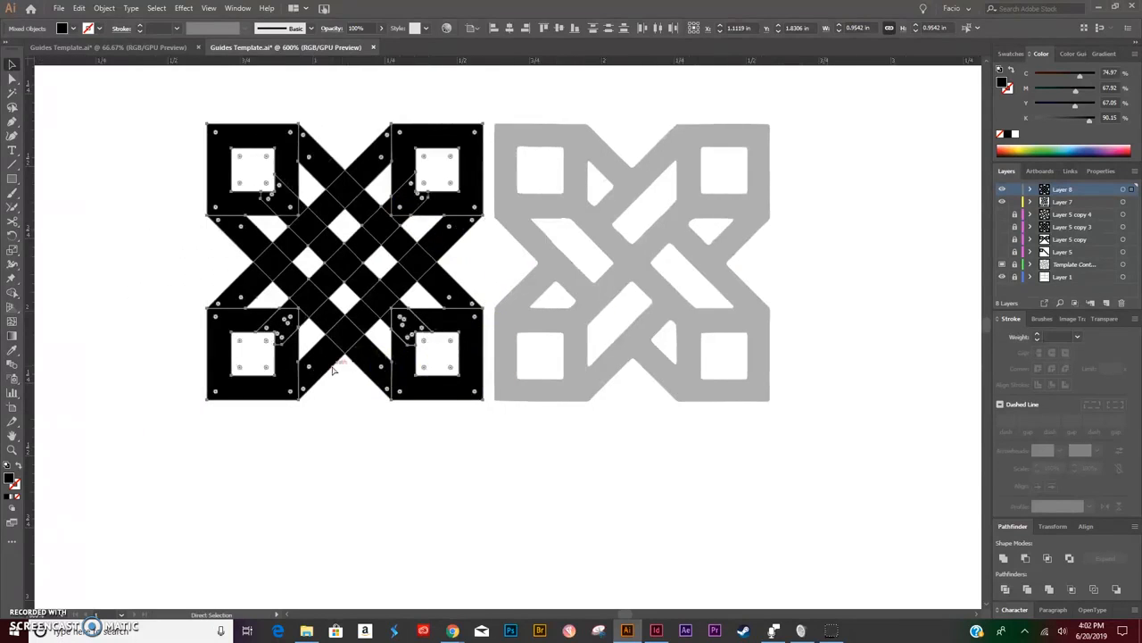
key(v)
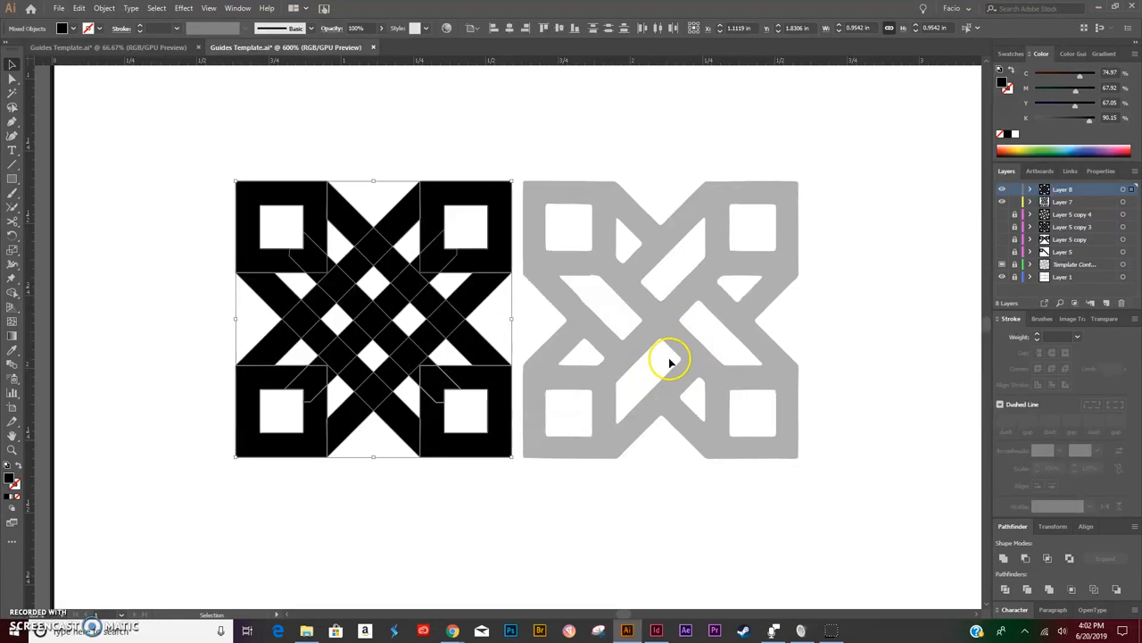
Use Shape Builder to remove the bar segments that block the four long diagonal openings, following the grey template's weave
click(11, 292)
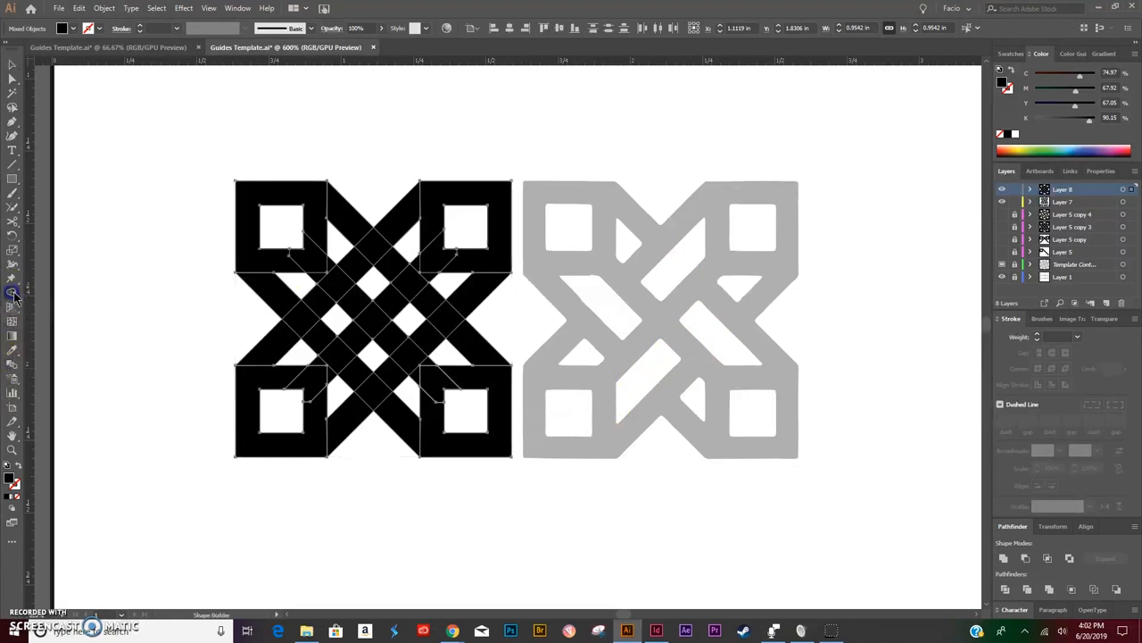
click(399, 263)
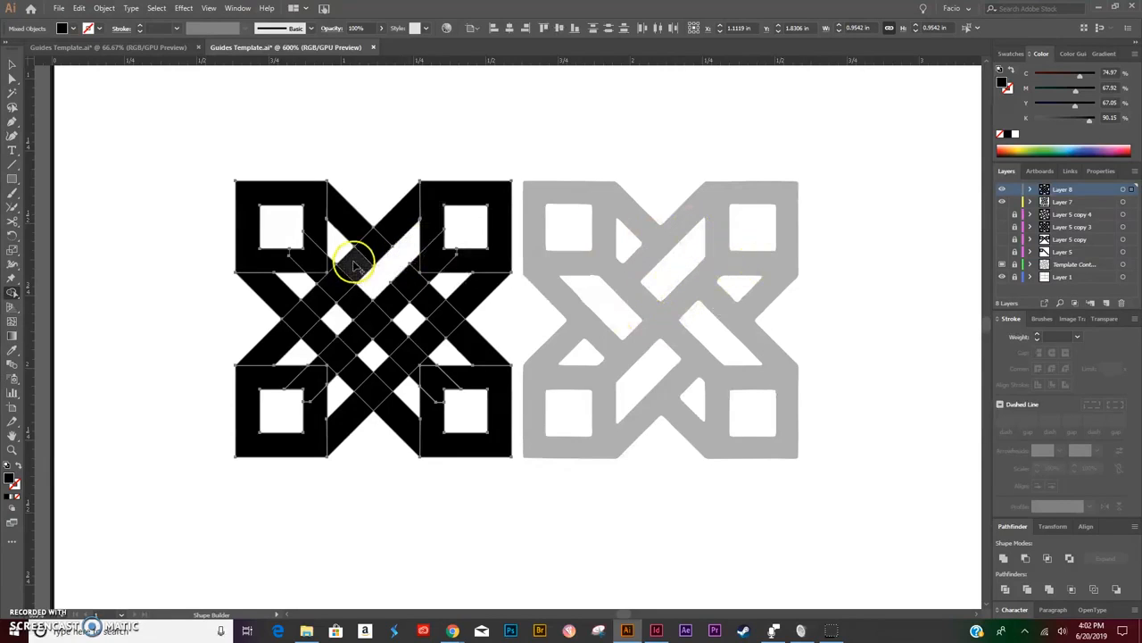
click(428, 333)
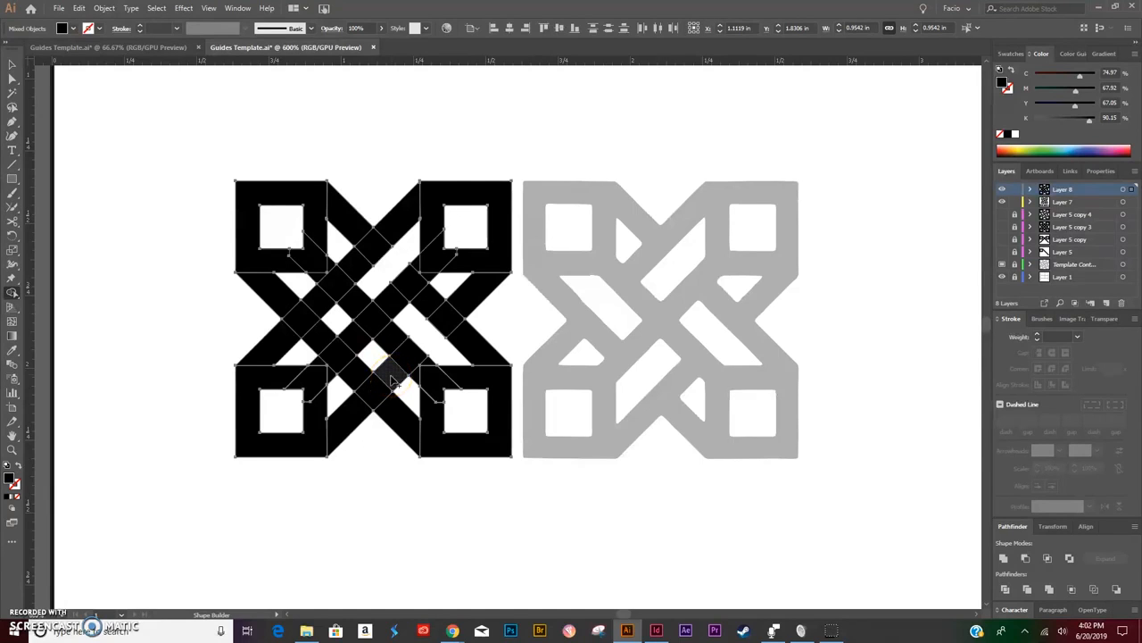
mouse_move(390, 380)
mouse_down()
mouse_move(364, 366)
mouse_move(355, 380)
mouse_up()
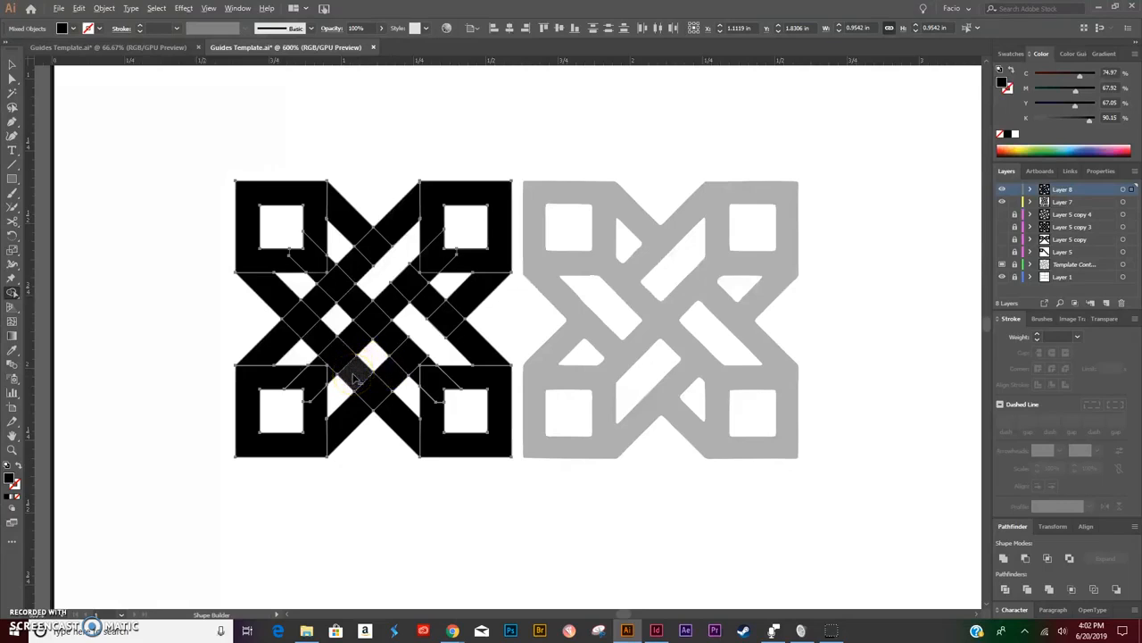
alt+click(354, 379)
drag(329, 323, 319, 300)
alt+click(320, 301)
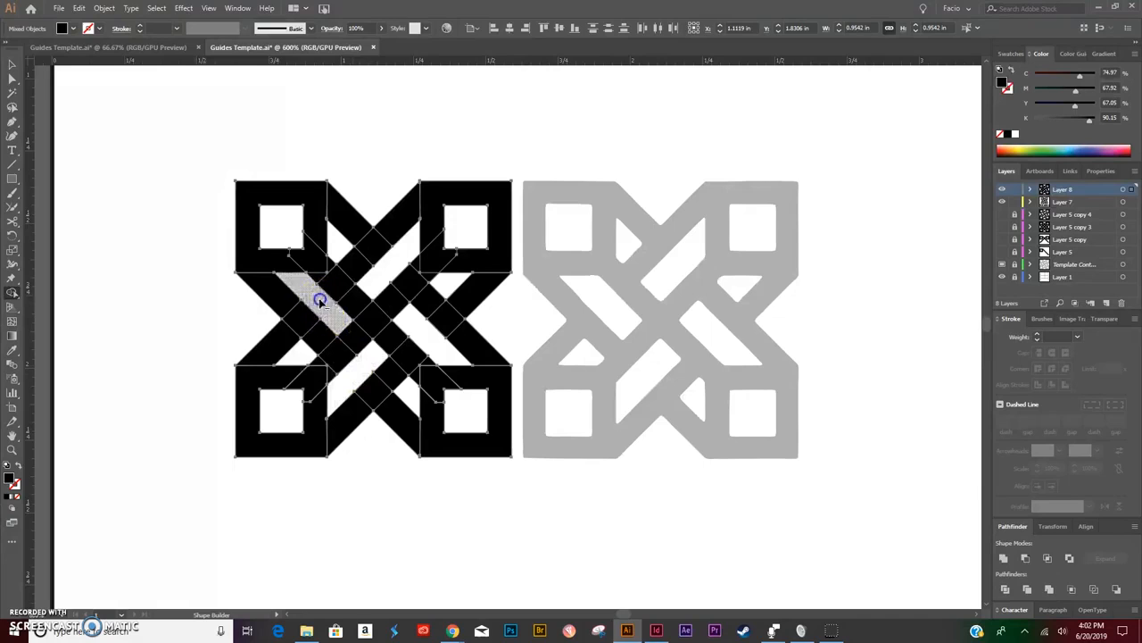
Merge all the pieces of the black logo into a single shape with Shape Builder and Pathfinder Unite
mouse_move(429, 198)
mouse_down()
mouse_move(433, 255)
mouse_move(481, 266)
mouse_move(482, 282)
mouse_move(452, 314)
mouse_move(428, 272)
mouse_up()
key(v)
drag(194, 136, 573, 522)
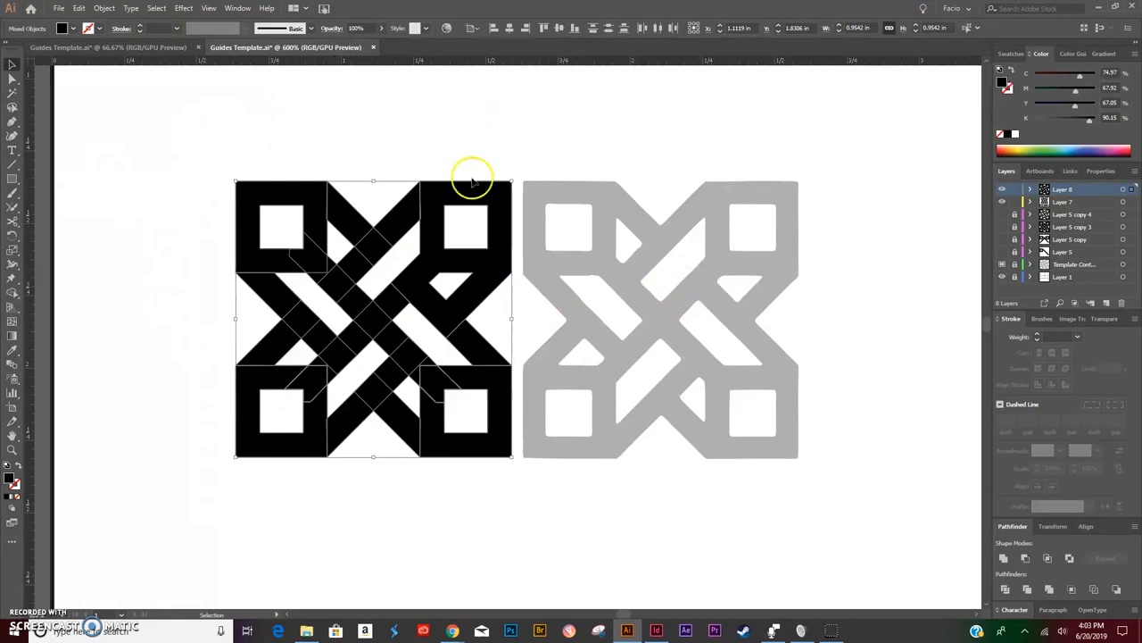
click(1006, 568)
click(637, 199)
Test-move the united logo as one piece, undo the move and deselect the logo
drag(384, 295, 326, 387)
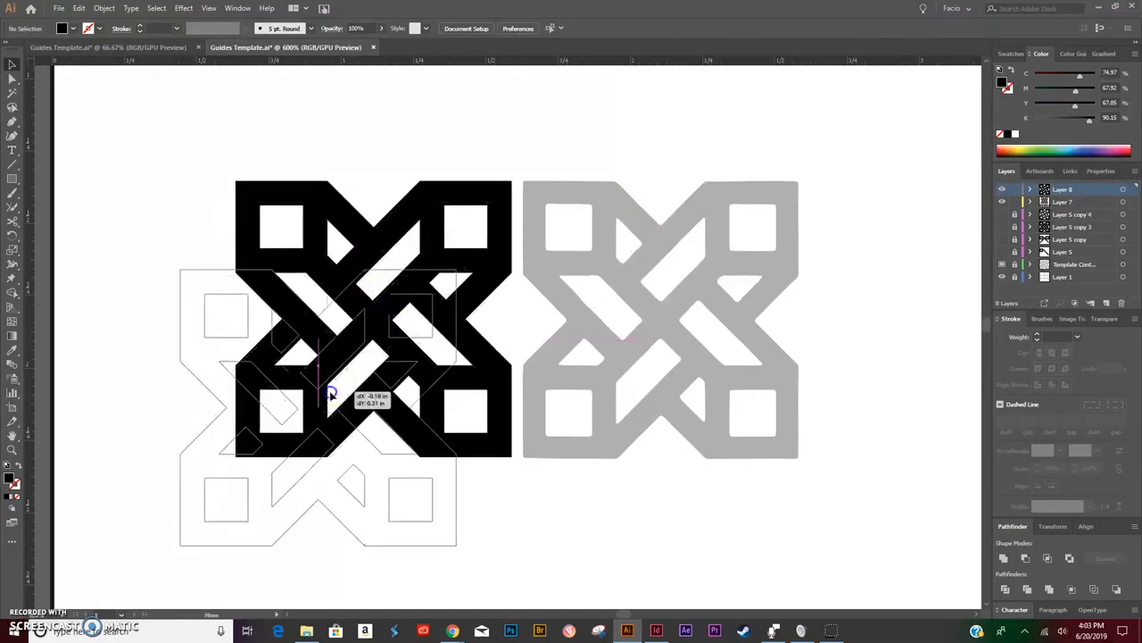
key(a)
key(ctrl+z)
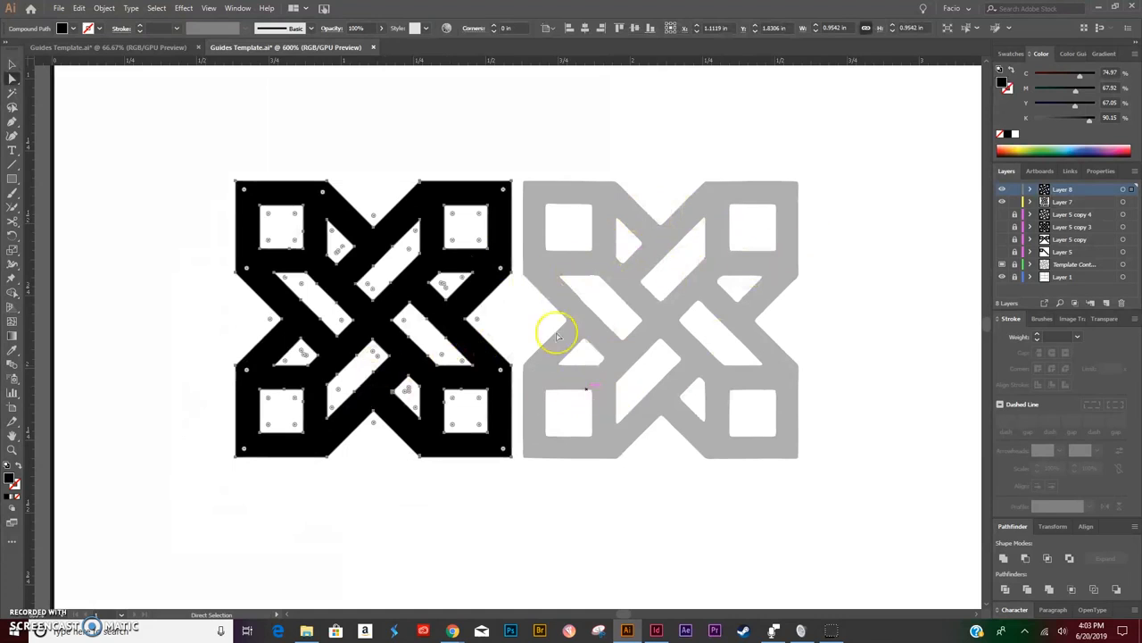
click(559, 167)
Try a 0.03 in corner radius on all of the united logo's corners and reset the radius to 0 in
click(13, 64)
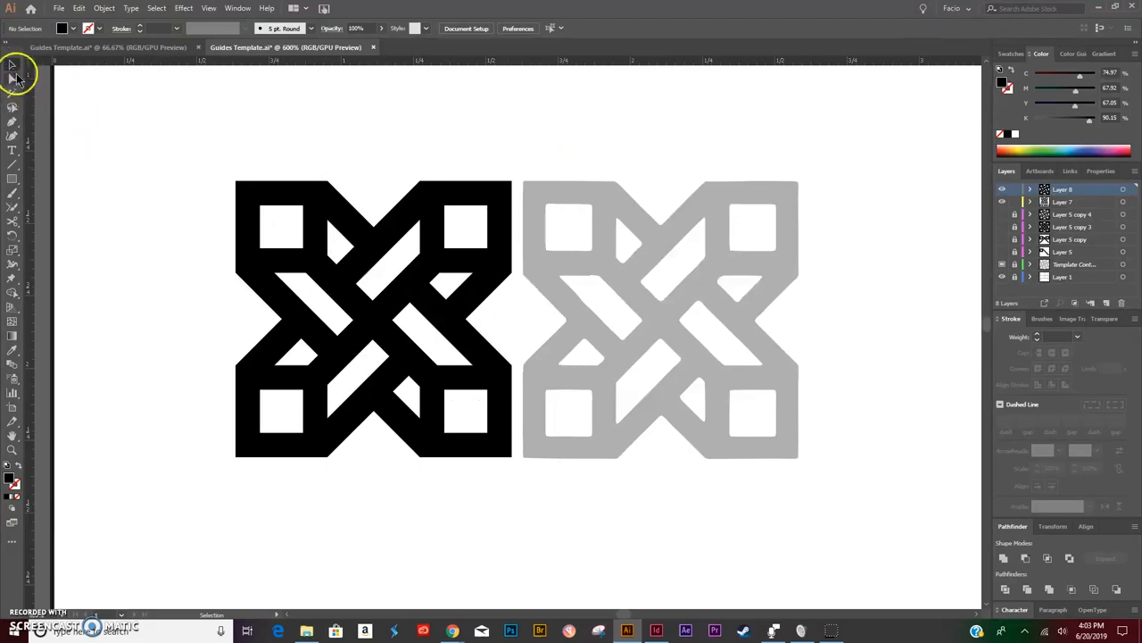
click(12, 79)
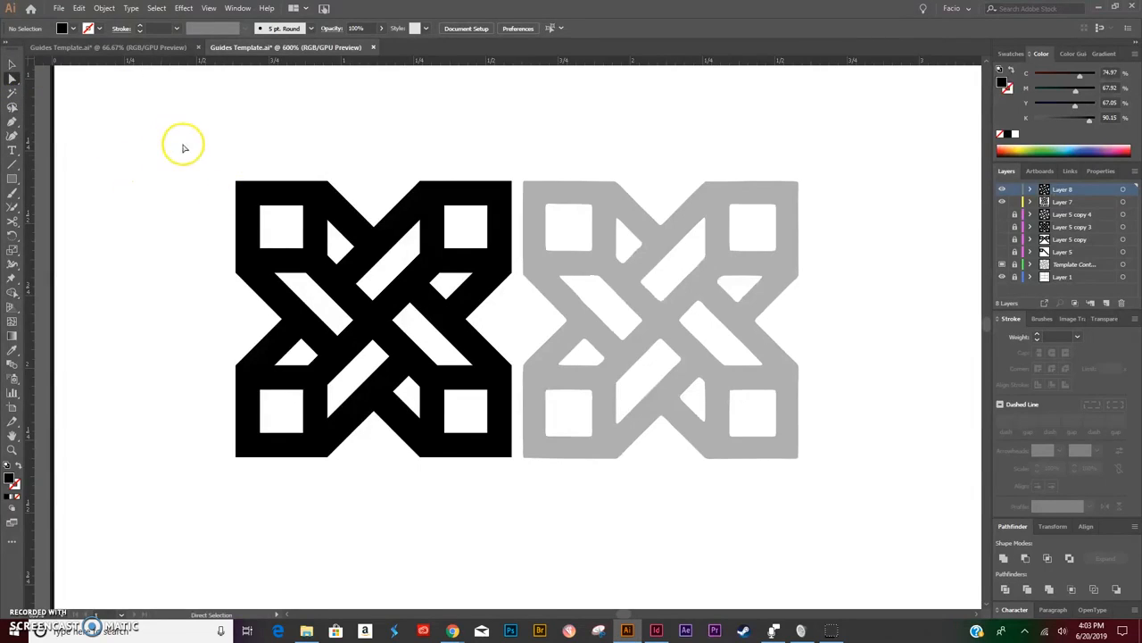
drag(176, 141, 584, 505)
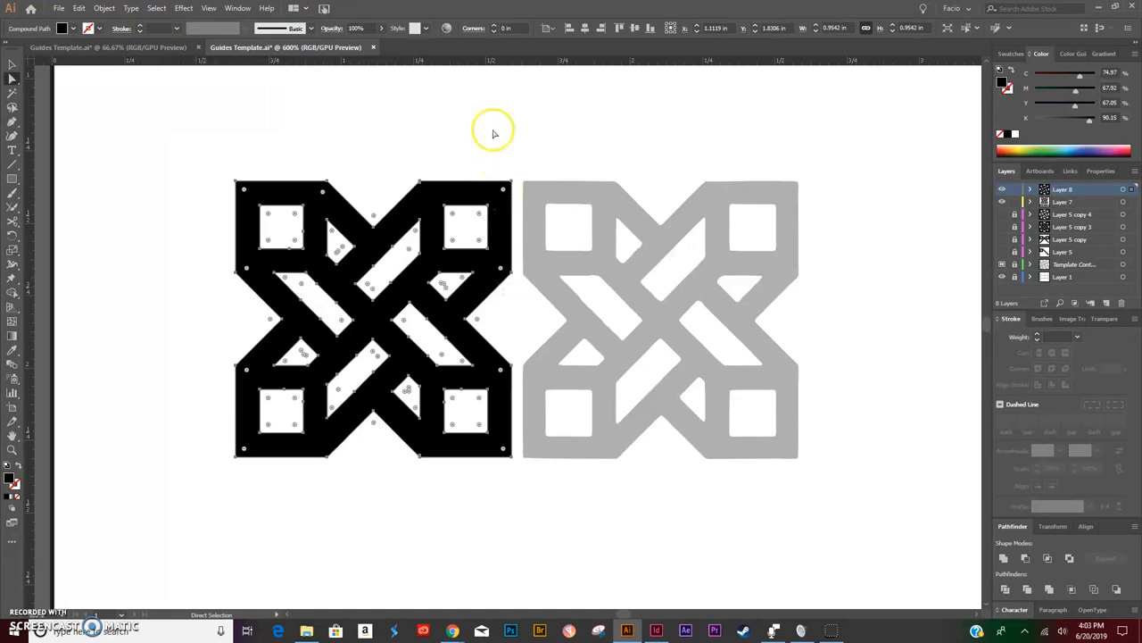
click(1096, 172)
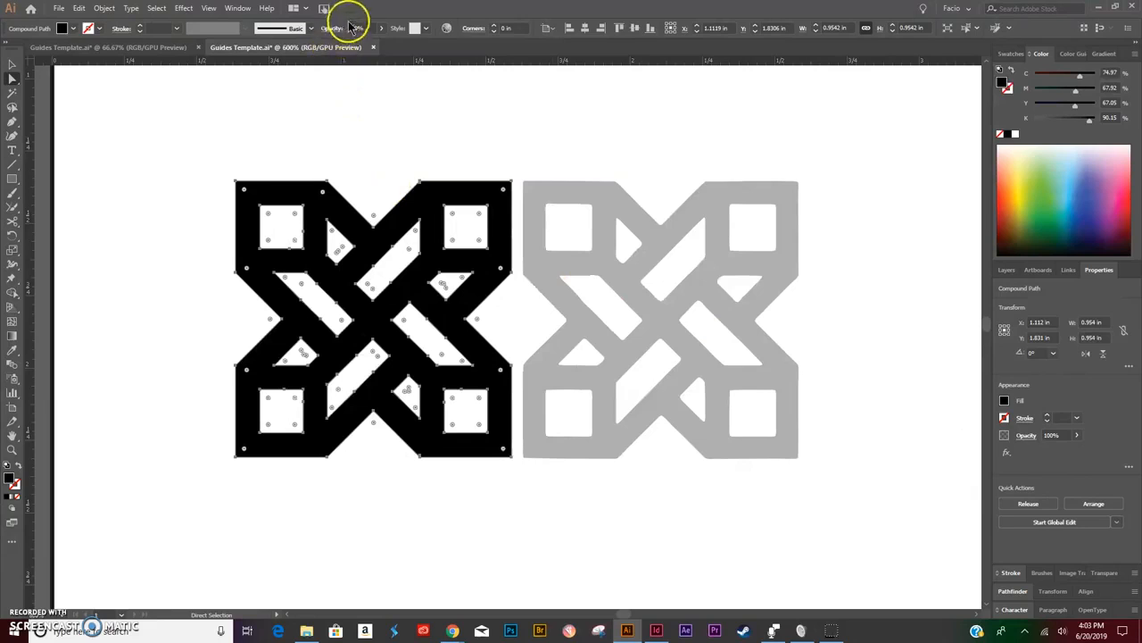
click(495, 29)
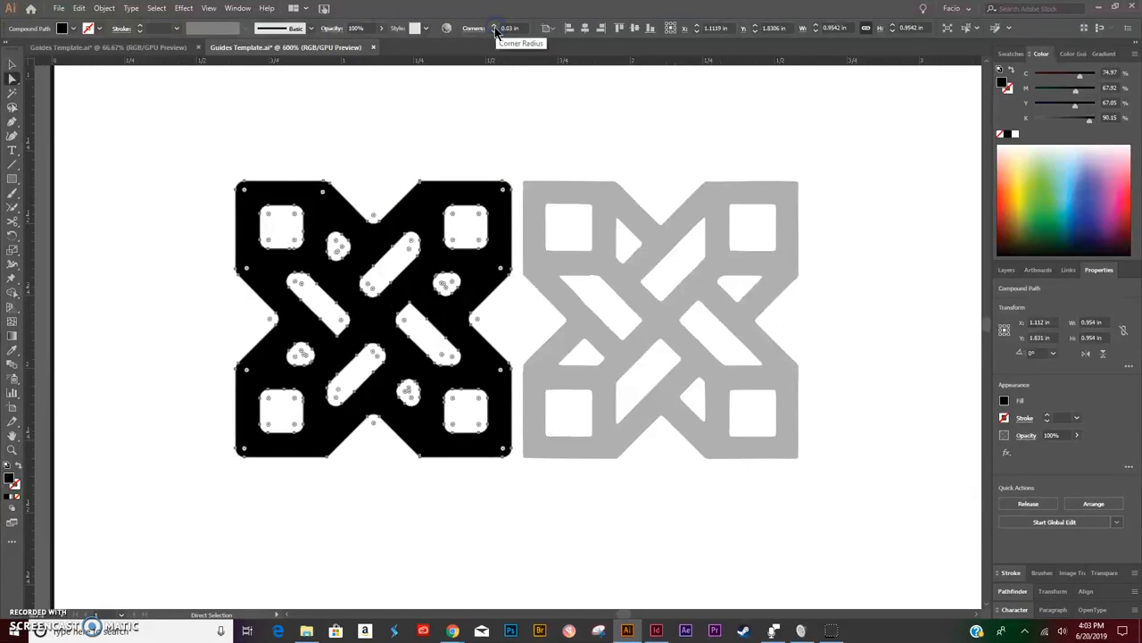
click(495, 32)
click(495, 26)
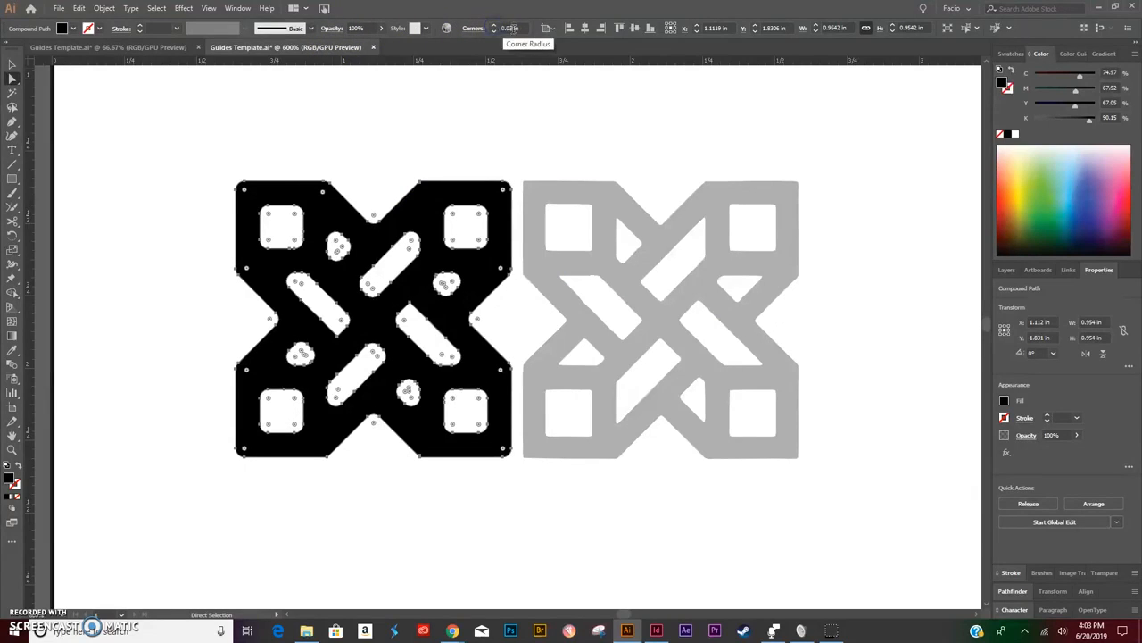
click(494, 32)
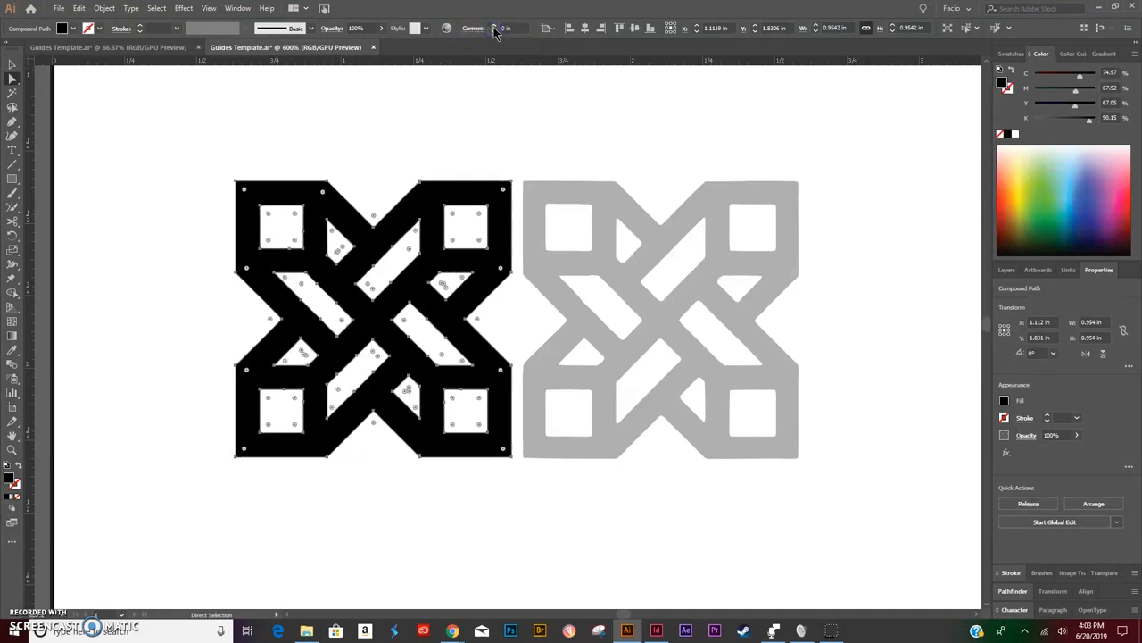
Try a 0.02 in corner radius on all of the logo's corners and deselect the logo
click(495, 27)
click(496, 32)
click(495, 27)
drag(502, 192, 507, 189)
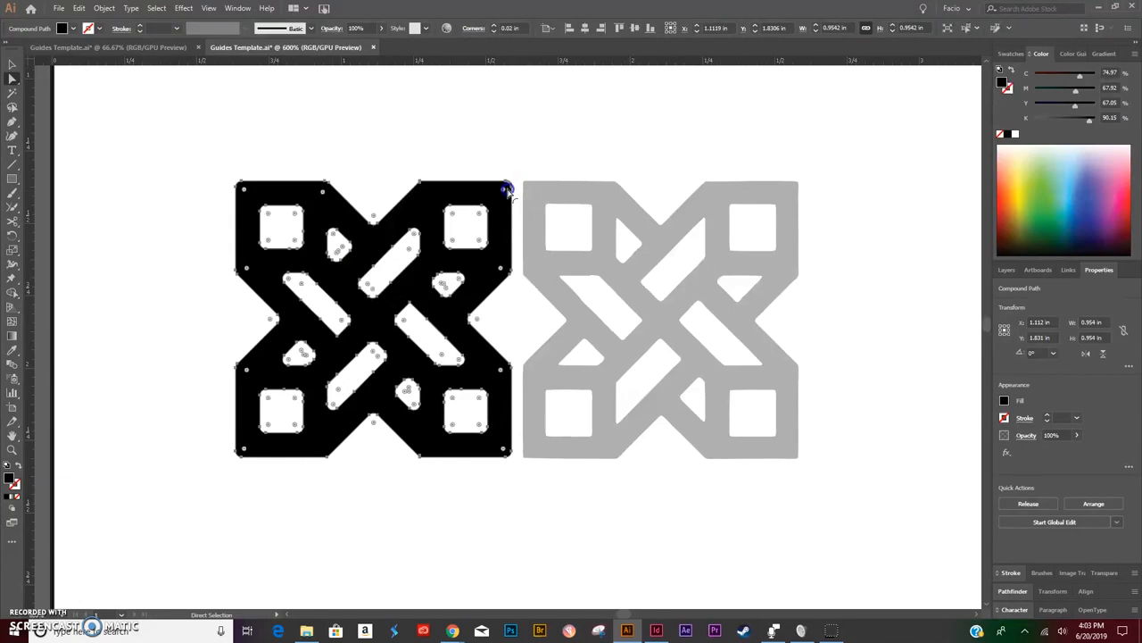
click(600, 161)
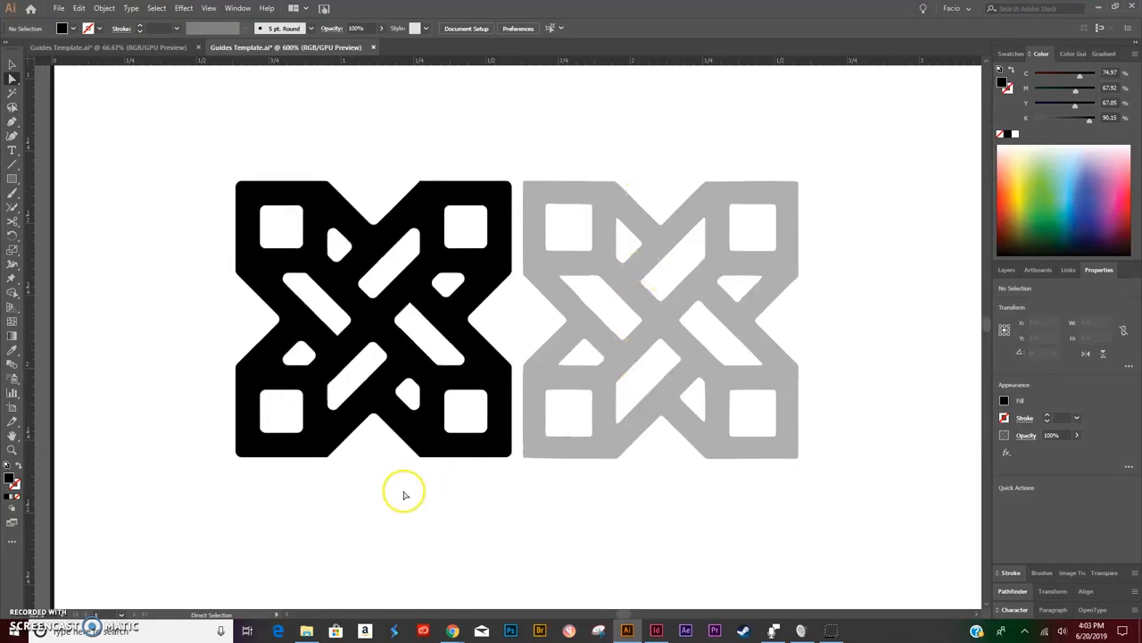
Undo the logo's corner rounding, reselect all of its anchor points and deselect it
click(327, 458)
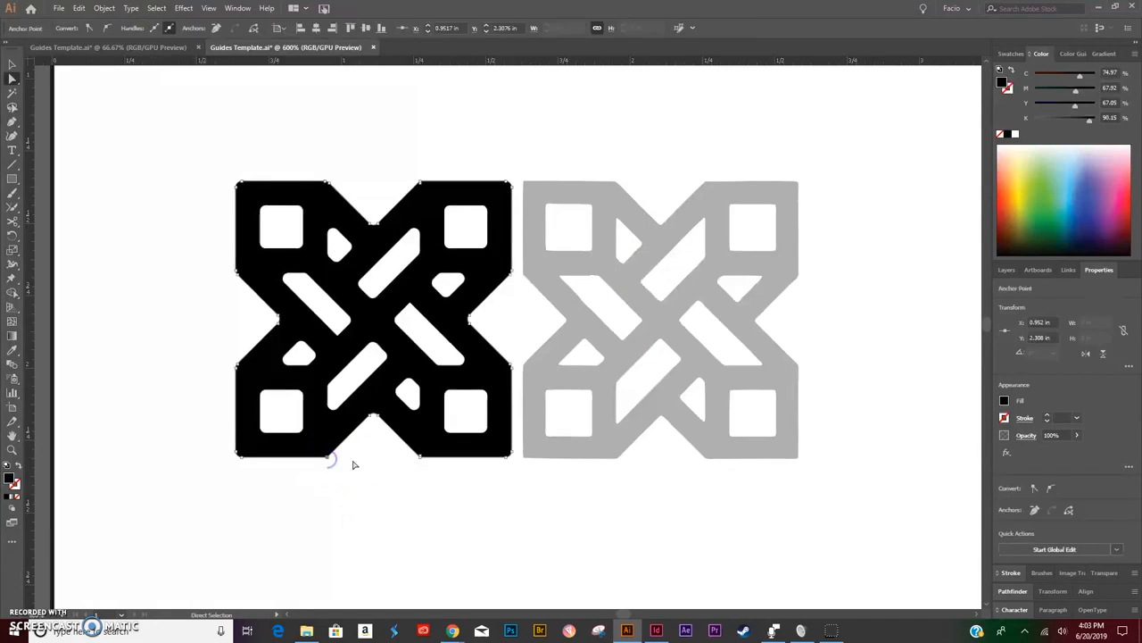
key(ctrl+a)
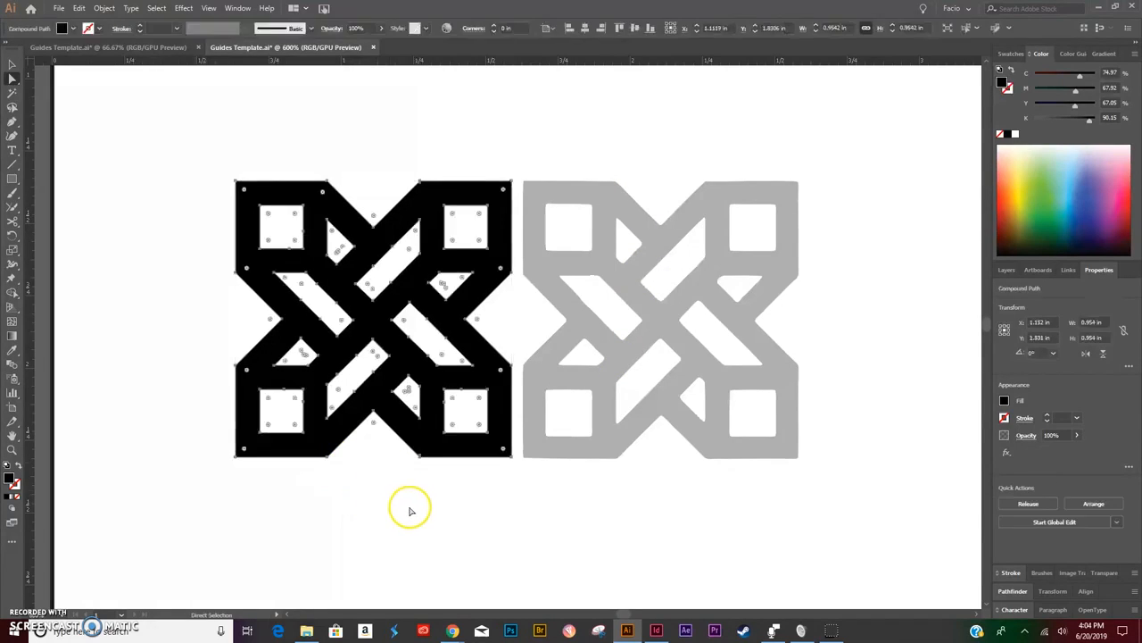
click(193, 166)
drag(197, 134, 542, 512)
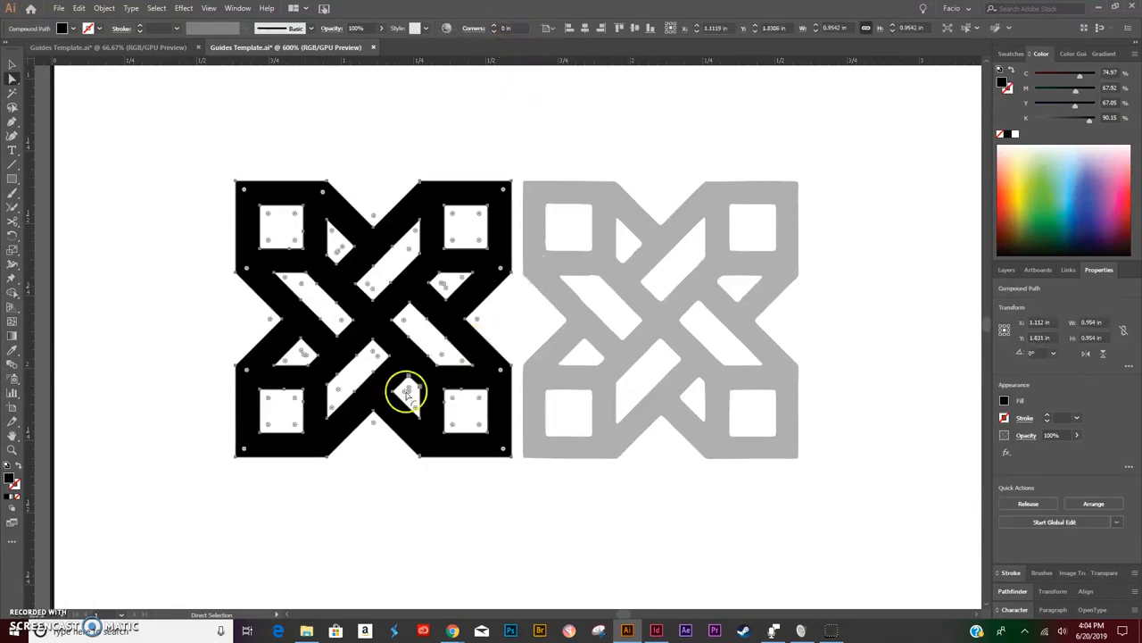
click(364, 501)
Inspect the anchor point where the diagonal bar meets the upper-right corner square of the black logo
key(z)
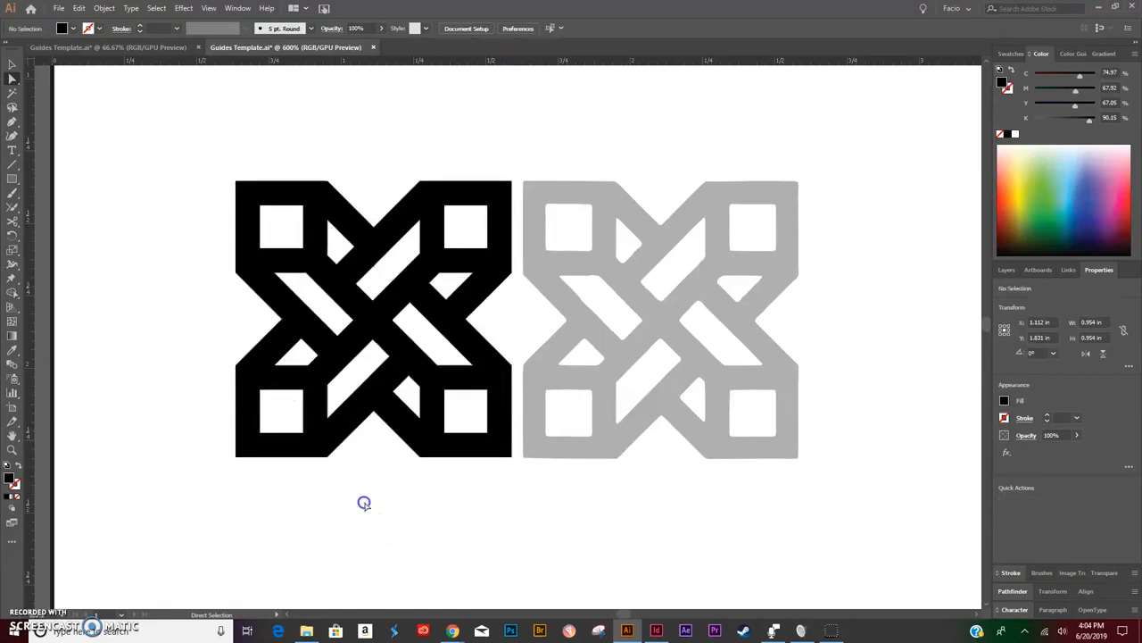
drag(426, 170, 683, 240)
key(a)
click(462, 217)
click(430, 171)
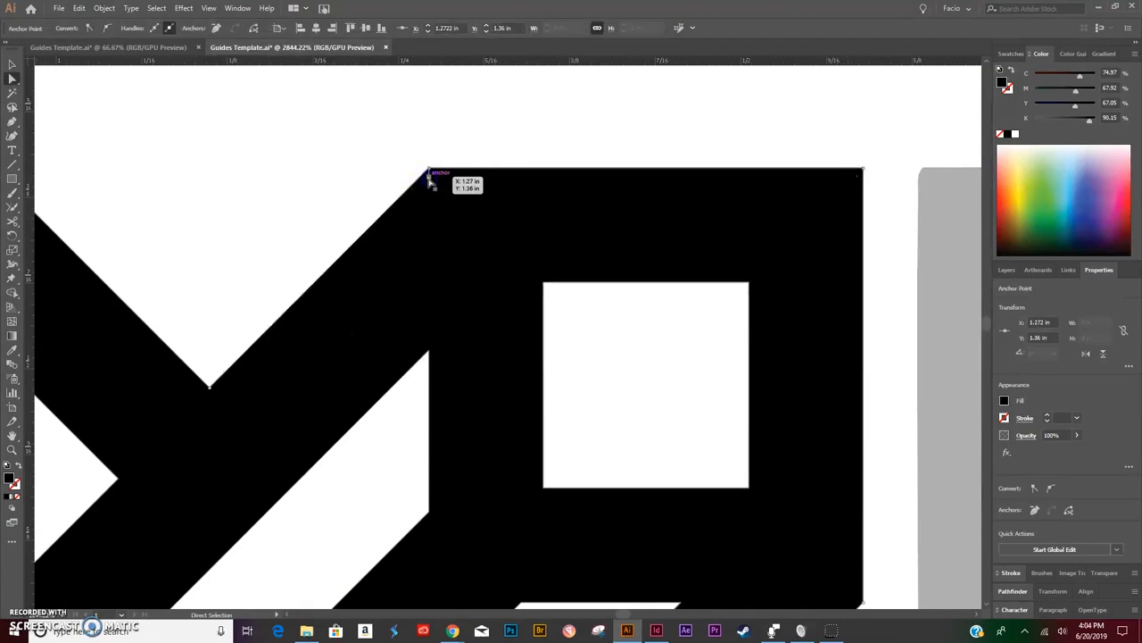
click(473, 137)
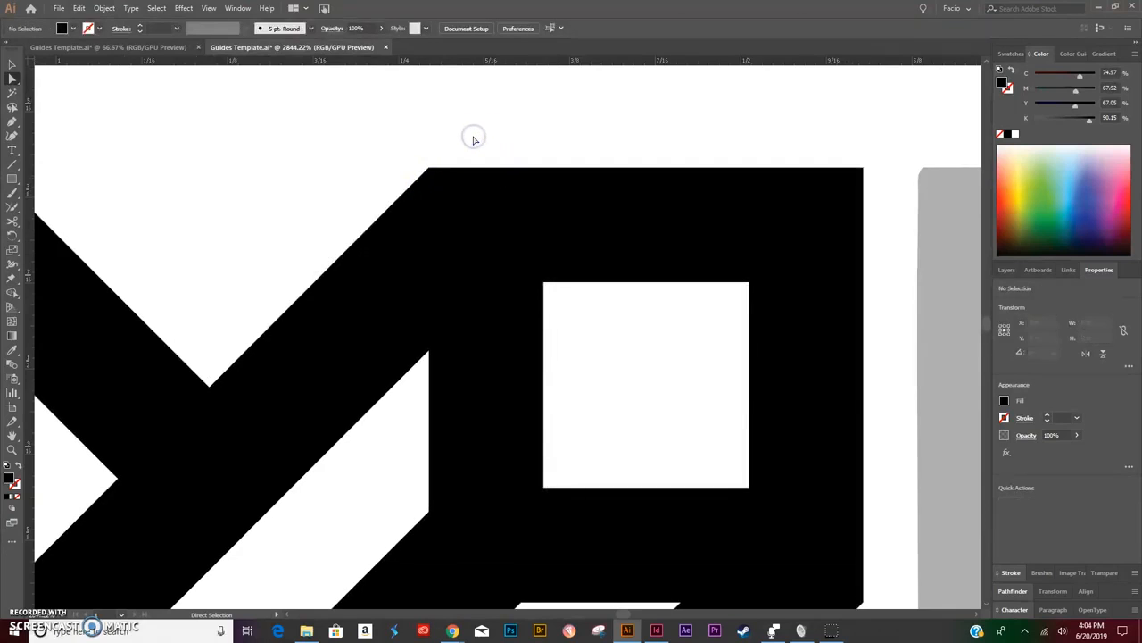
Round all corners of the united black logo with a 0.02 in corner radius and deselect it
key(ctrl+minus)
key(ctrl+minus)
key(ctrl+minus)
key(ctrl+minus)
key(ctrl+minus)
scroll(472, 164, down, 8)
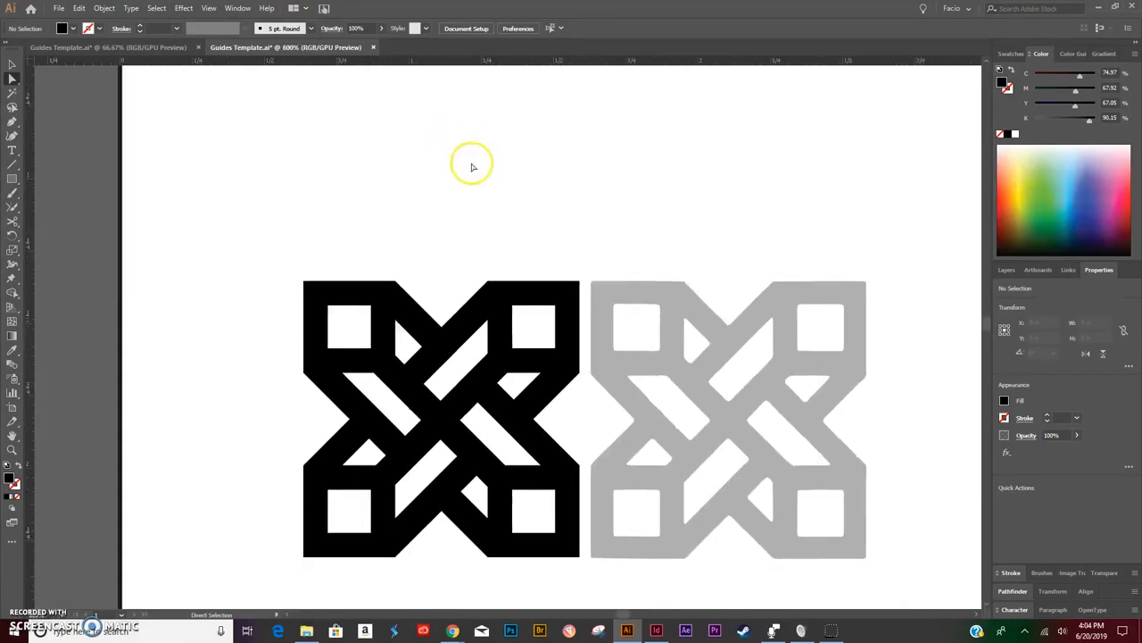
drag(242, 160, 676, 536)
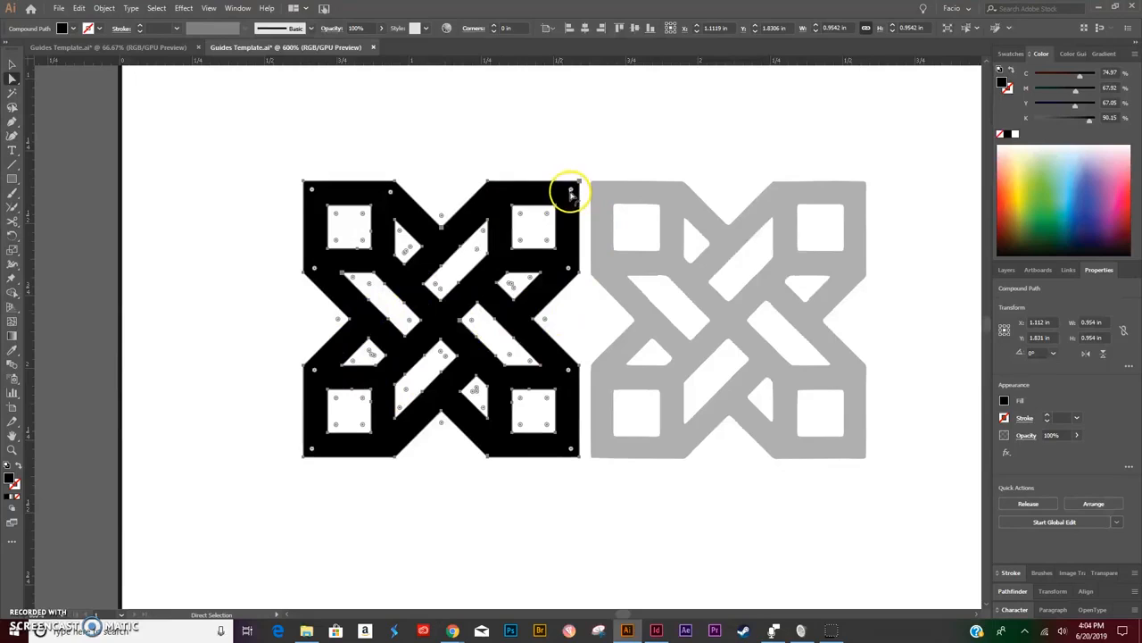
click(516, 28)
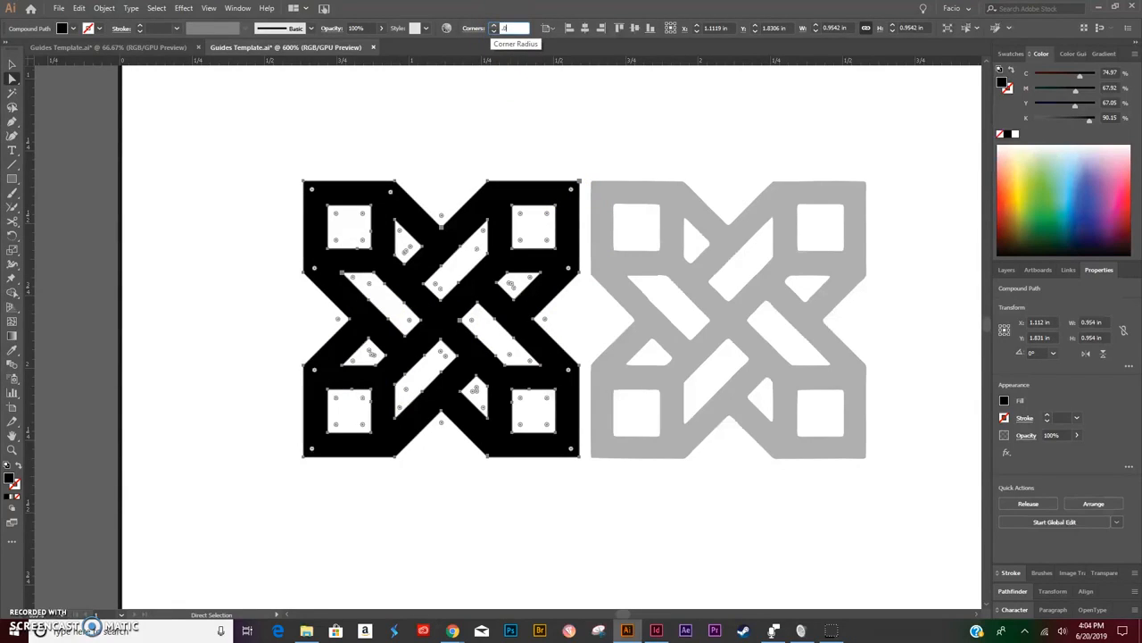
text(.02)
key(Return)
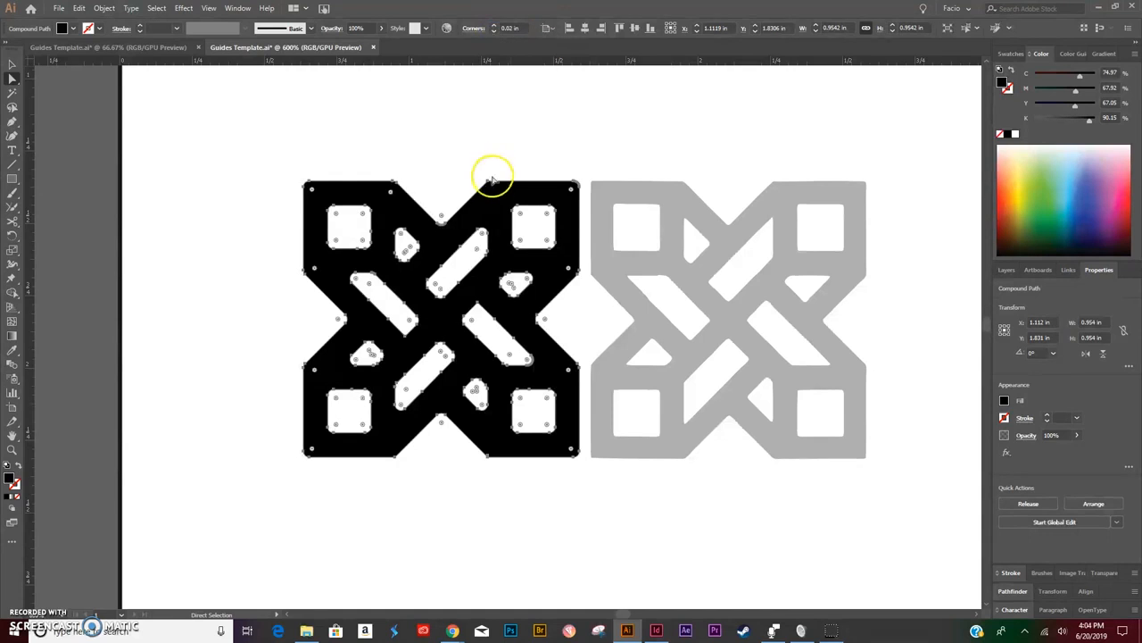
click(437, 141)
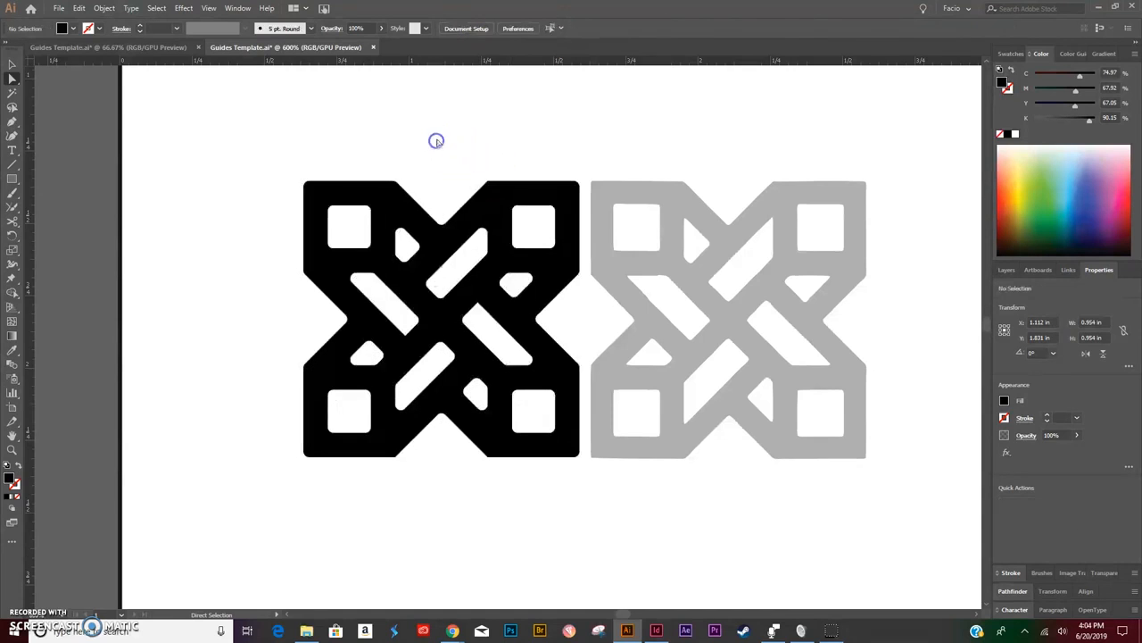
Compare the rounded black logo with the grey template beside it
click(487, 457)
click(491, 483)
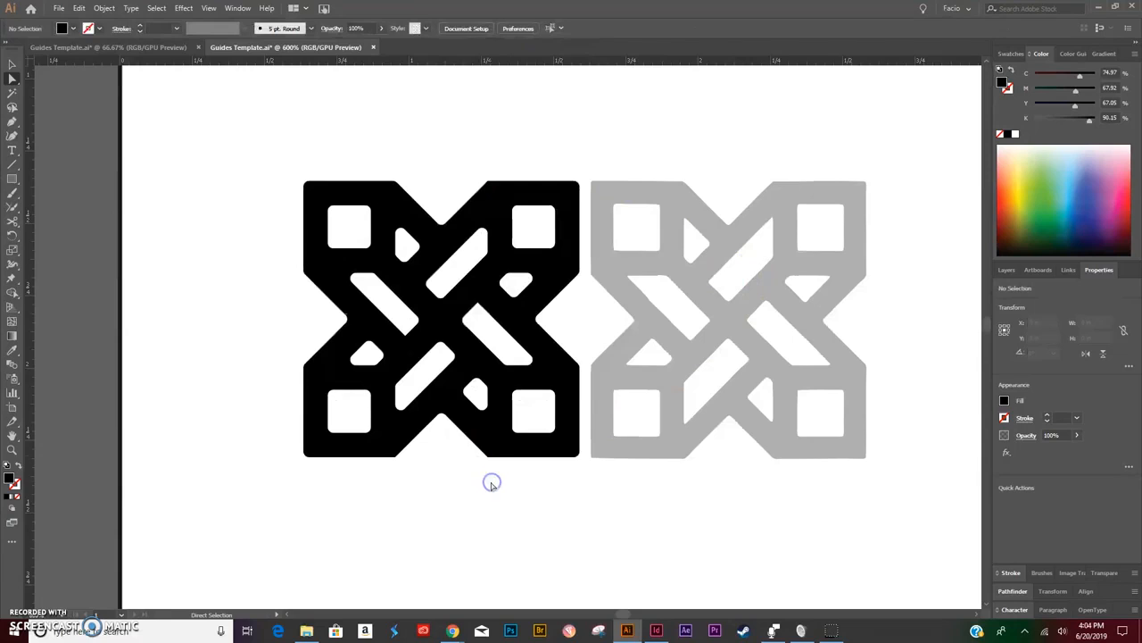
scroll(500, 473, down, 3)
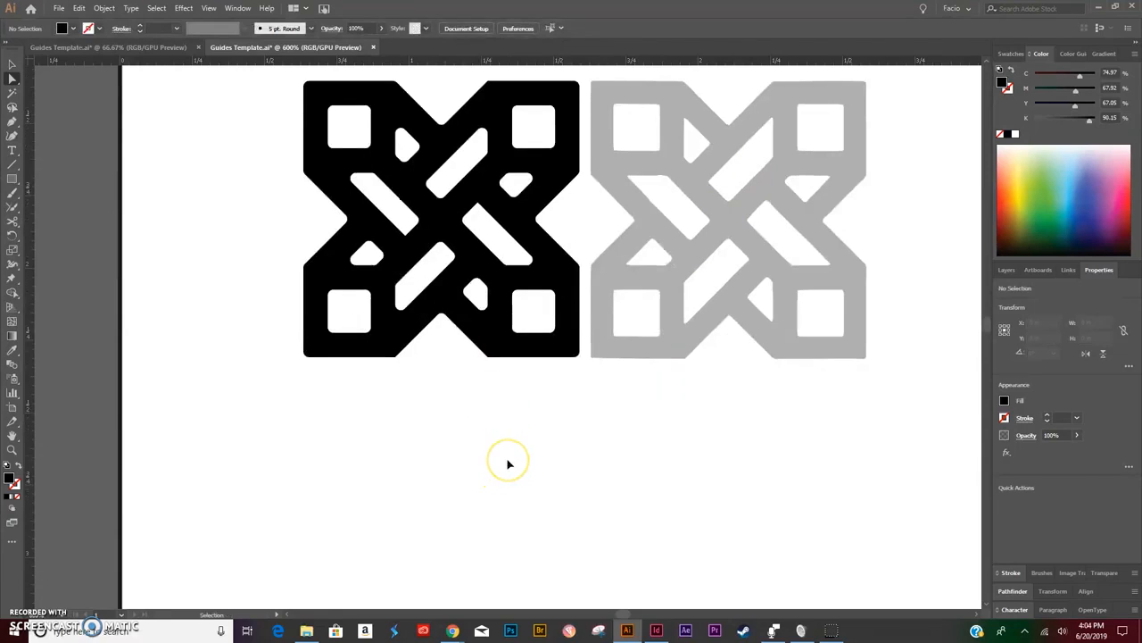
key(ctrl+minus)
key(ctrl+minus)
key(v)
scroll(609, 356, down, 6)
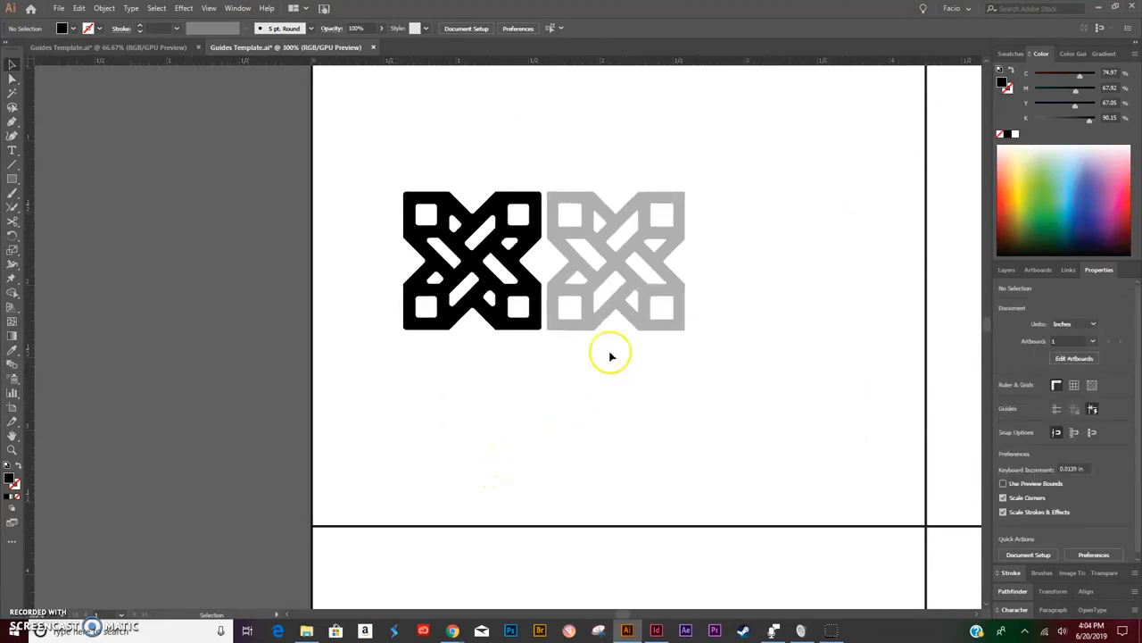
scroll(571, 239, up, 2)
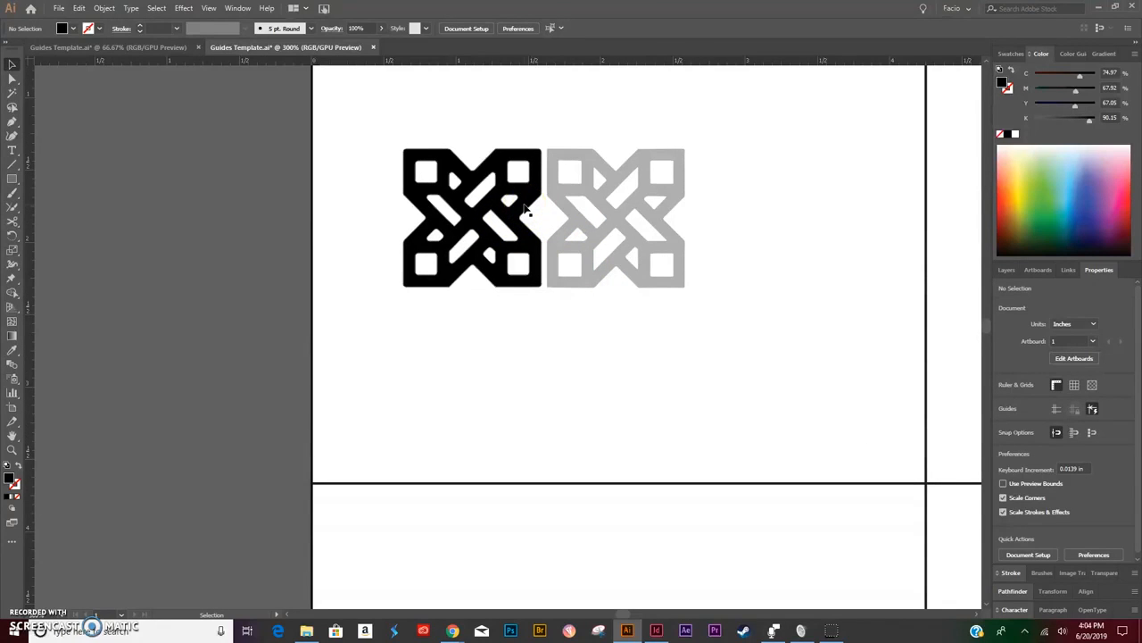
Hide Layer 8 and show Layer 5, Layer 5 copy, Layer 5 copy 3 and Layer 5 copy 4, with the whole artboard in view
click(1007, 270)
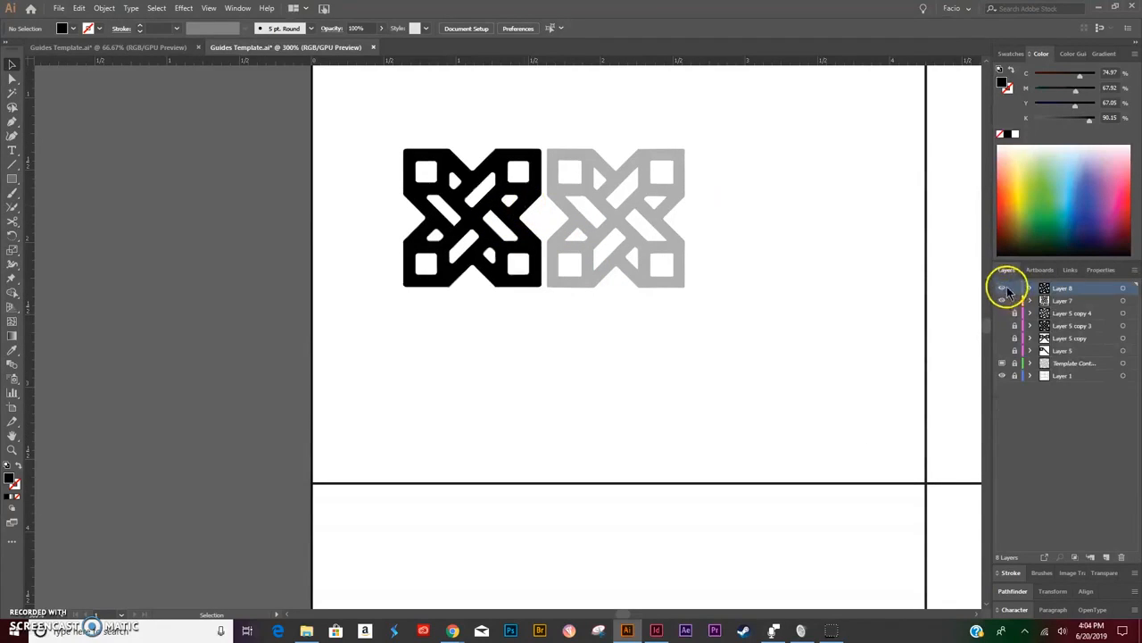
click(1003, 288)
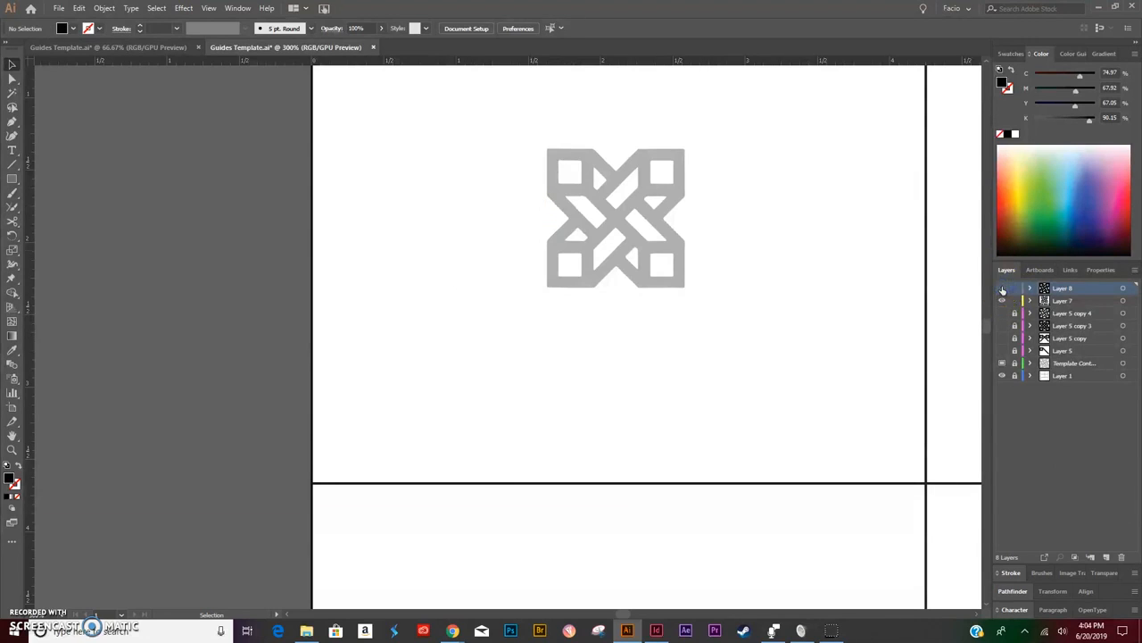
key(ctrl+0)
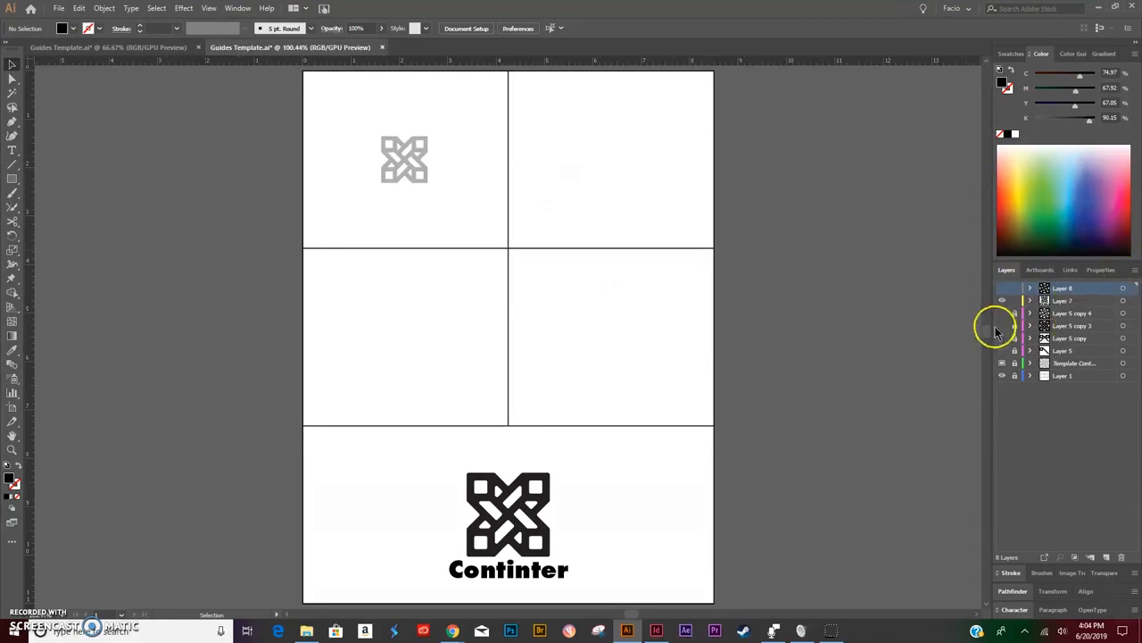
drag(1007, 351, 1004, 313)
mouse_move(403, 141)
mouse_down()
mouse_move(415, 170)
mouse_move(384, 147)
mouse_move(390, 122)
mouse_move(403, 155)
mouse_move(429, 166)
mouse_move(401, 144)
mouse_move(415, 174)
mouse_move(399, 134)
mouse_move(406, 150)
mouse_up()
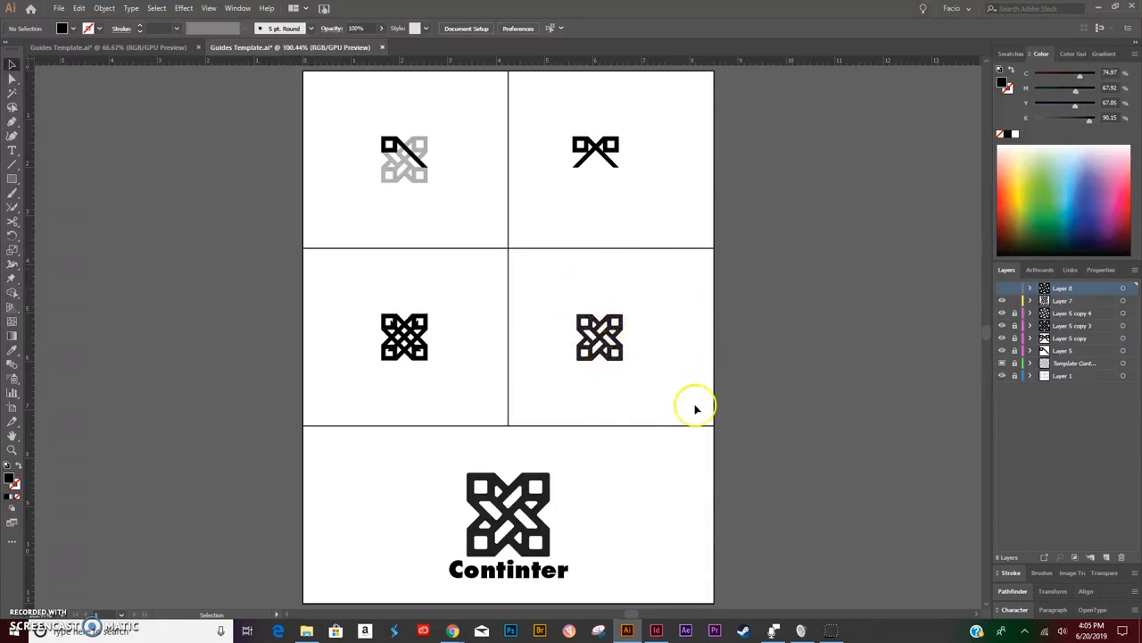
Switch to Chrome and review the Continter logo's details and design credits on its Logobook page
scroll(566, 385, down, 2)
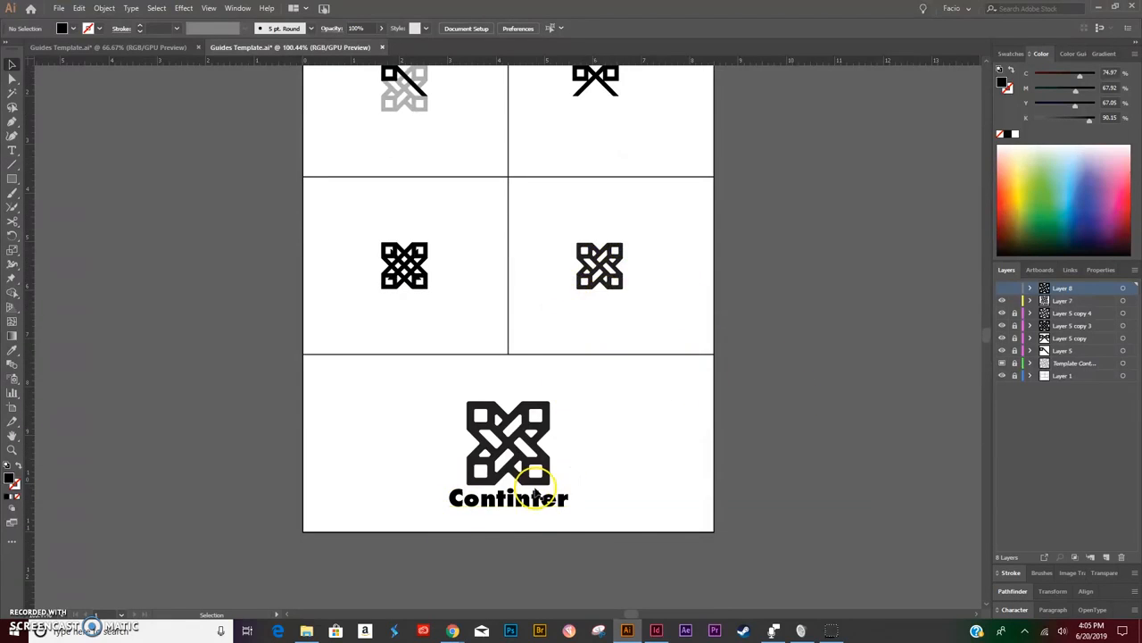
mouse_move(453, 627)
click(393, 546)
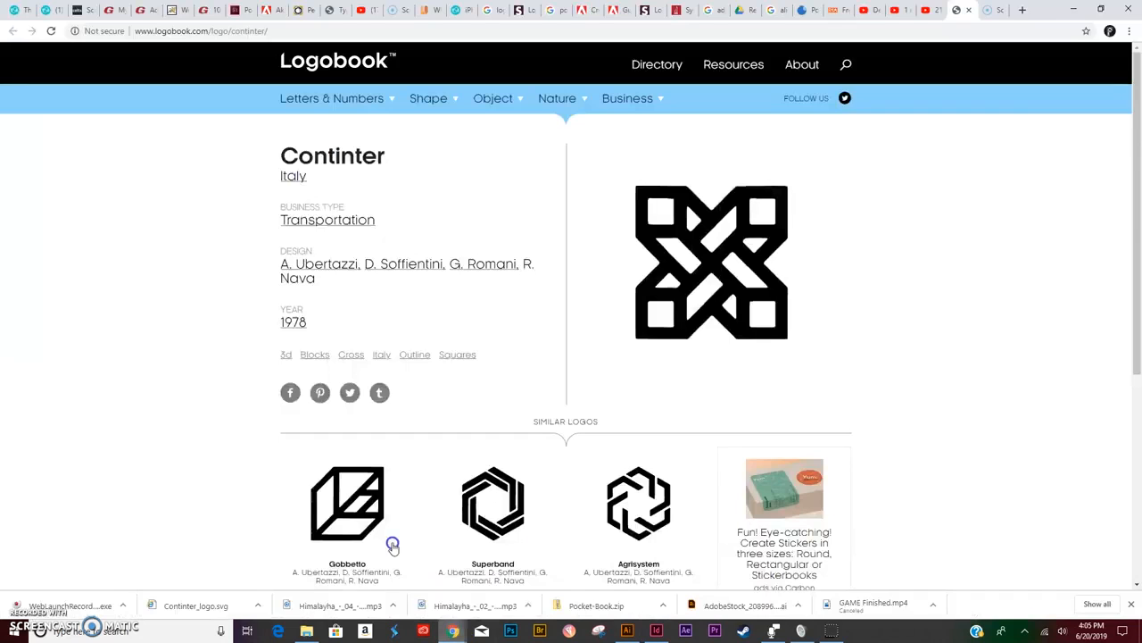
click(347, 239)
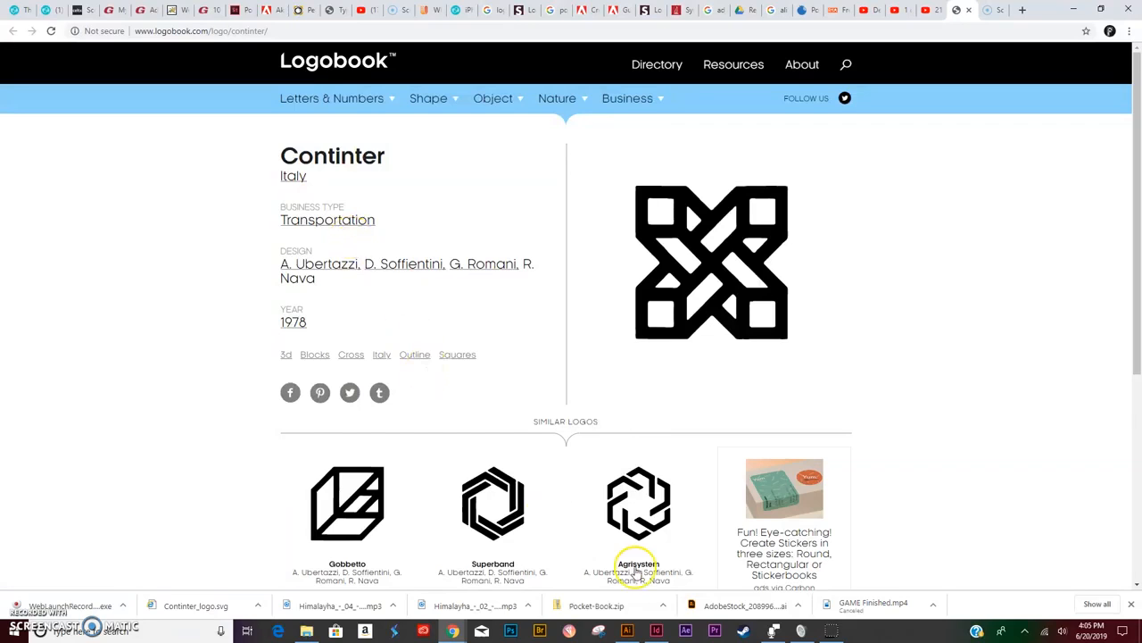
Switch back to Illustrator and review the full sheet of construction stages and the final Continter logo
click(628, 628)
scroll(613, 396, up, 3)
scroll(612, 395, down, 1)
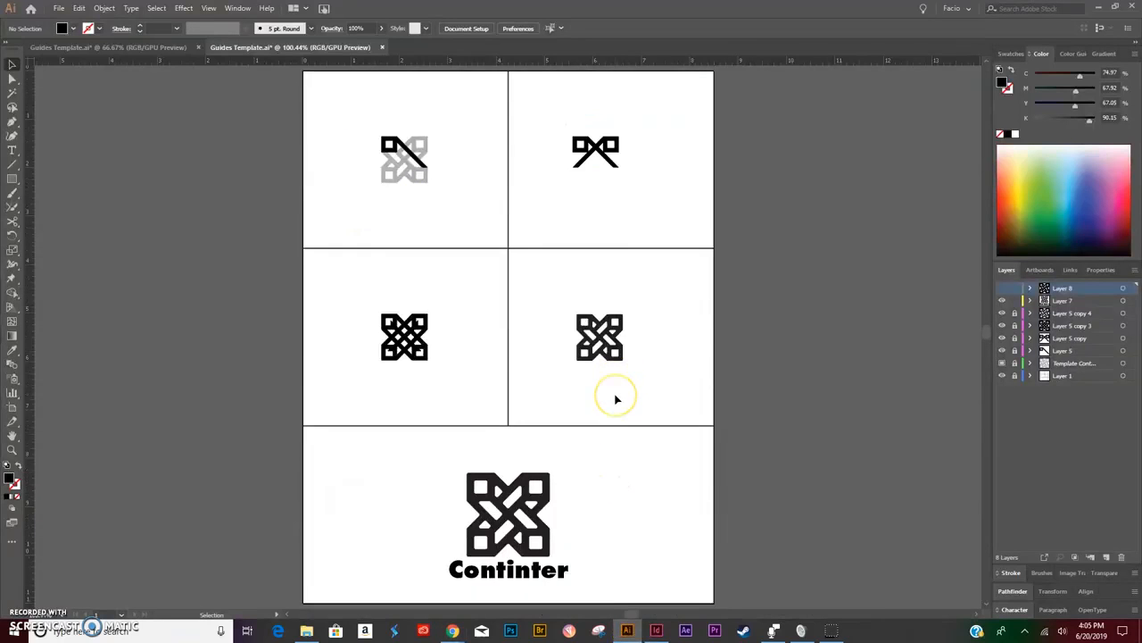